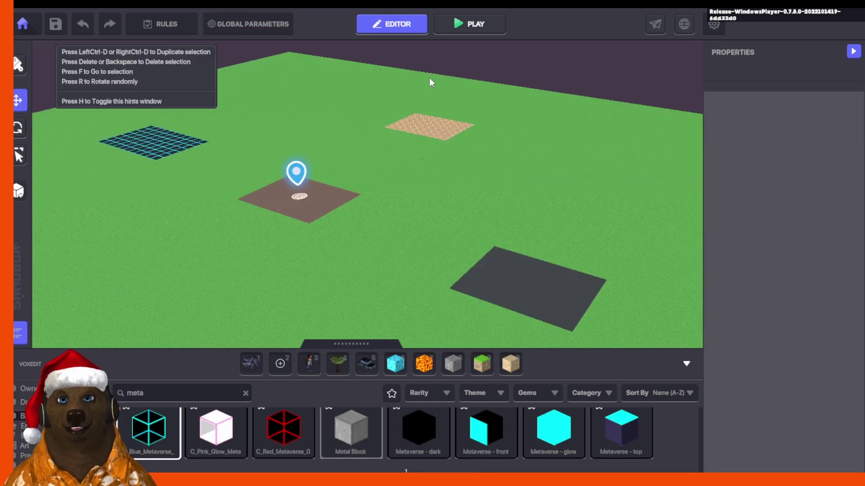
Playtest the experience, moving and jumping the avatar around the spawn platform to view the surrounding floor areas
left_click(466, 26)
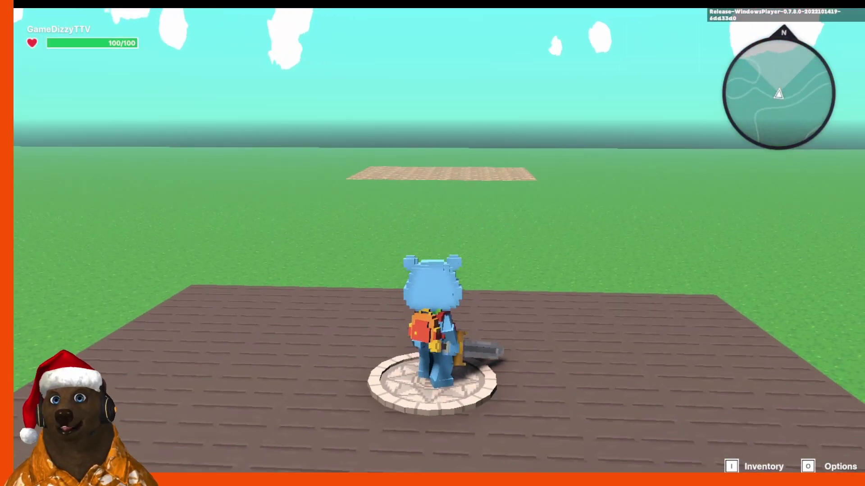
key("w")
key("d")
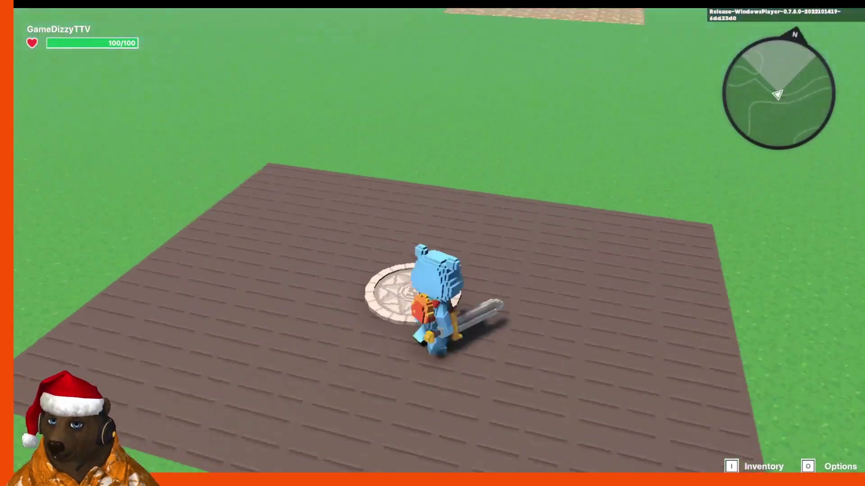
key("w")
key("space")
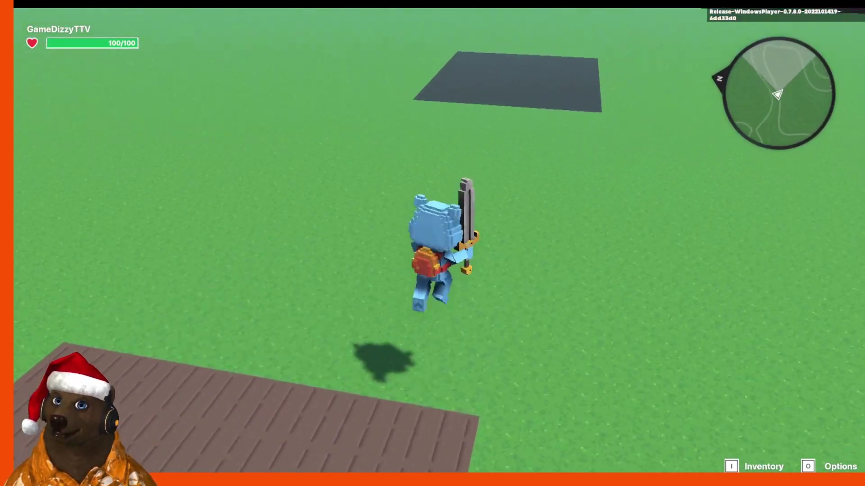
key("w")
key("space")
key("space")
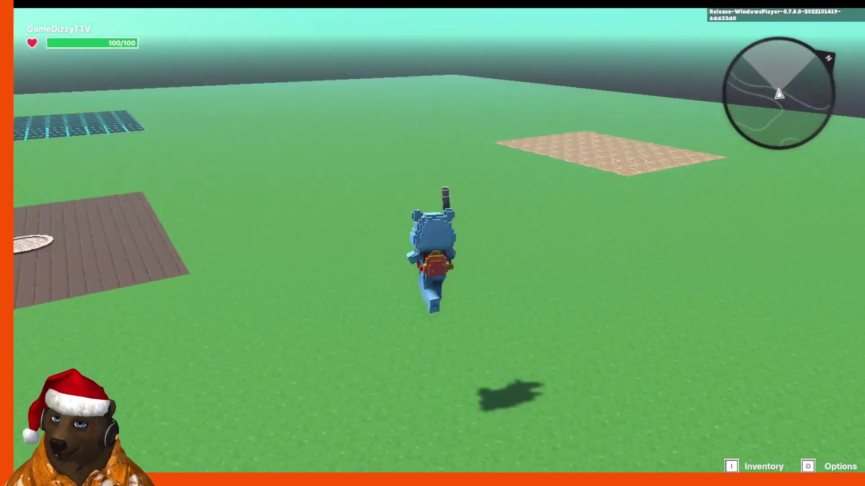
key("w")
key("space")
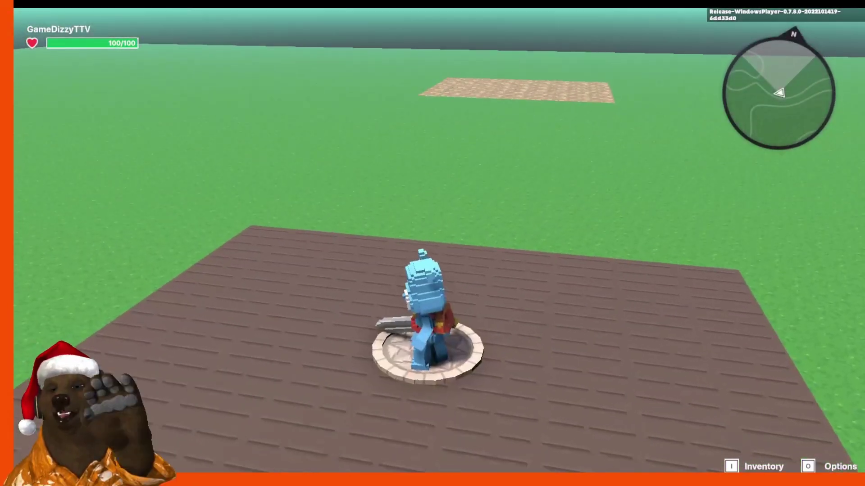
key("w")
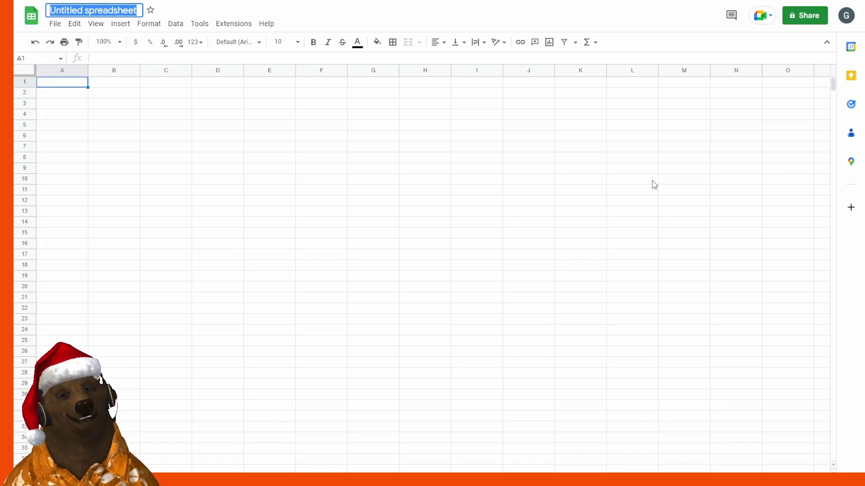
Switch to the blank Google Sheets spreadsheet and title it "Save Slots in the Sandbox"
type("Save Slots i")
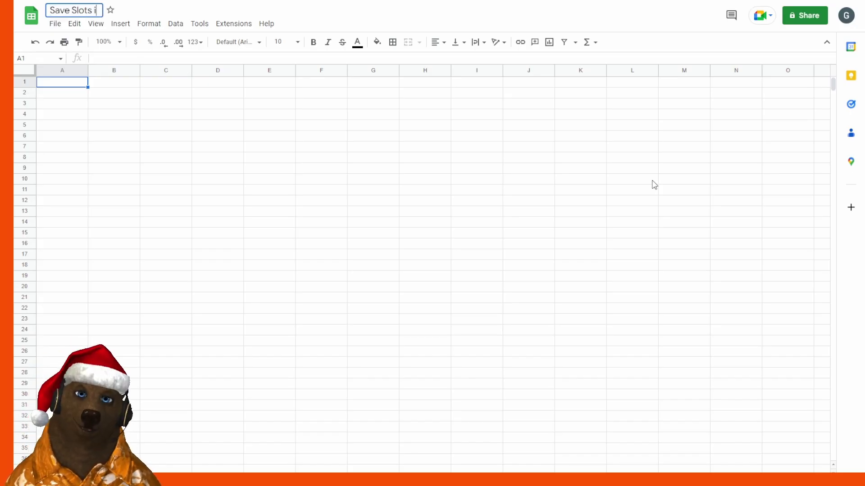
type("n the Sandbox")
left_click(108, 93)
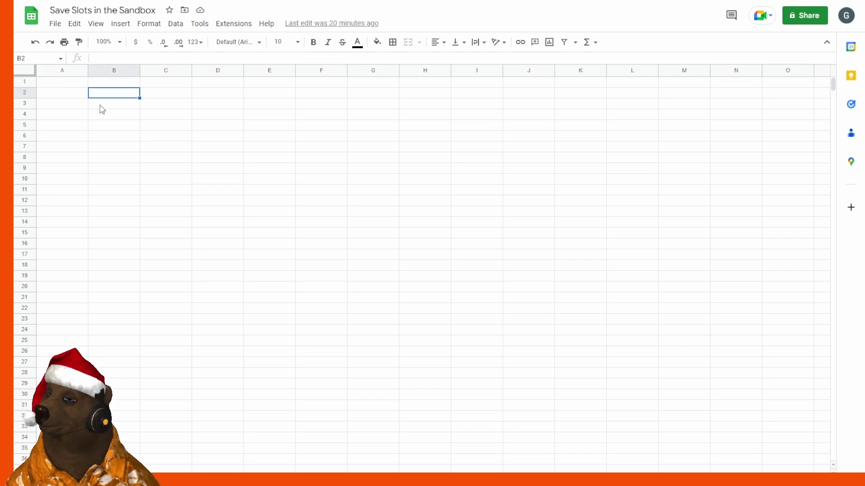
Enter the row labels "Quest 1" in A3 and "Quest 2" in A4
key("Down")
key("Left")
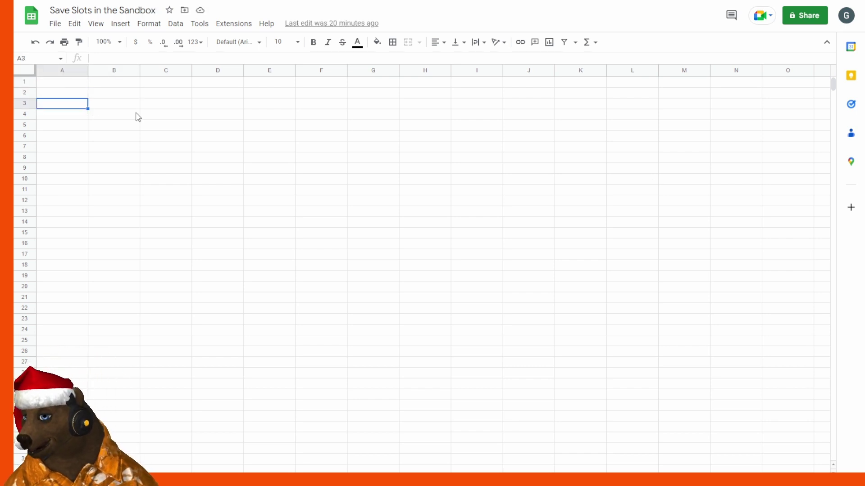
left_click(121, 93)
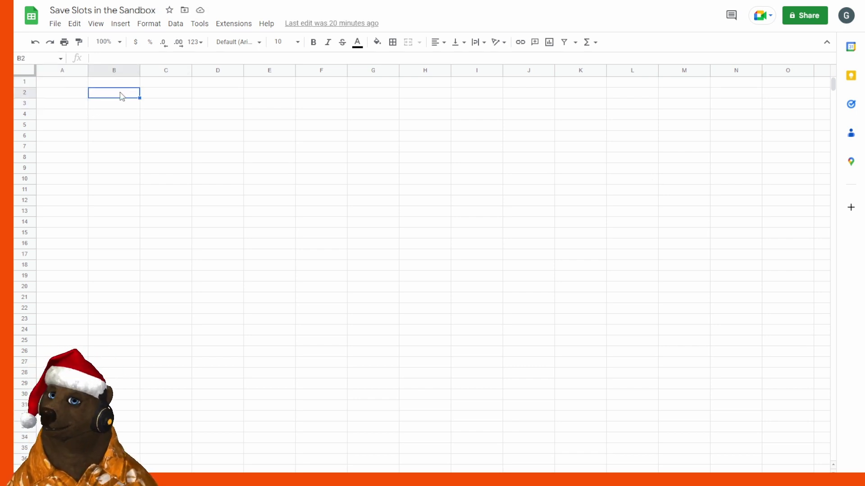
key("Down")
key("Left")
type("Quest")
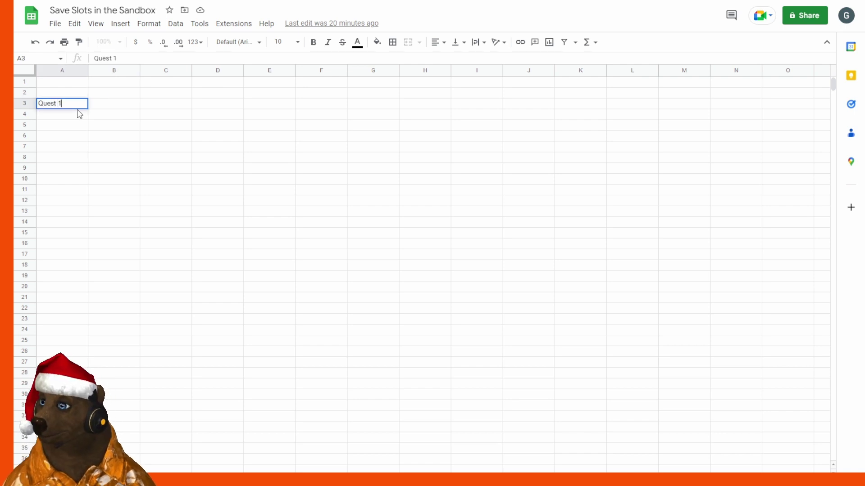
key("Return")
type("Qeus")
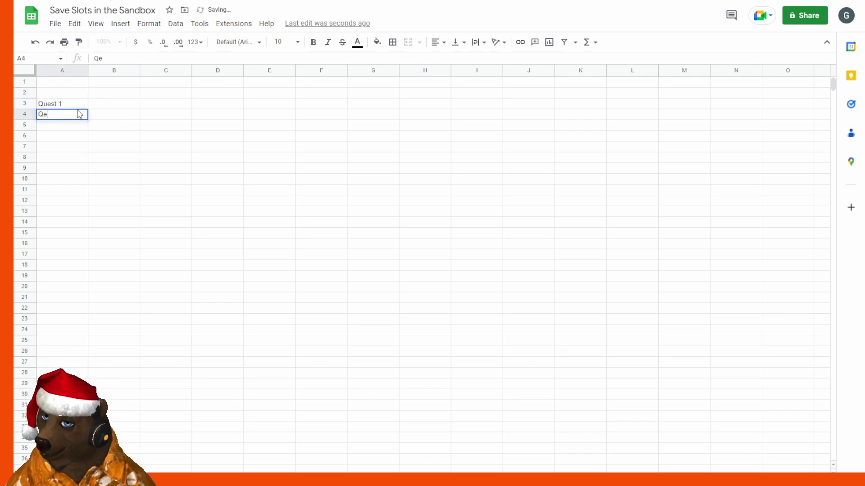
key("BackSpace")
type("st")
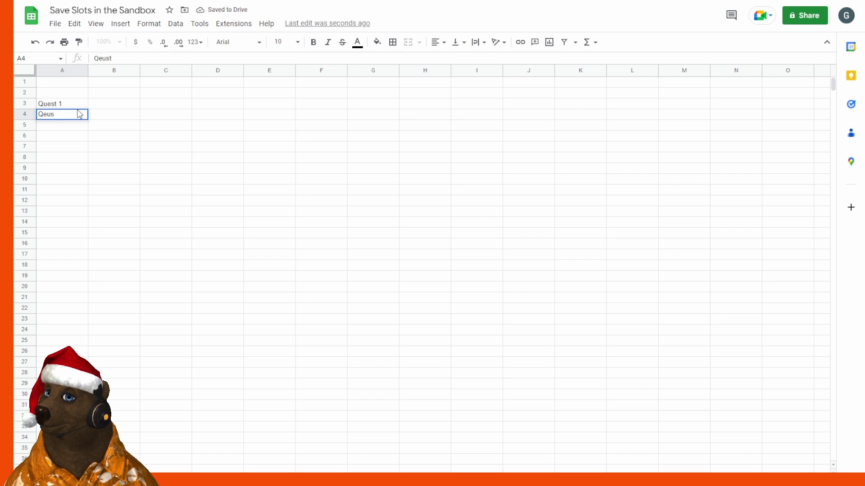
type("uest 2")
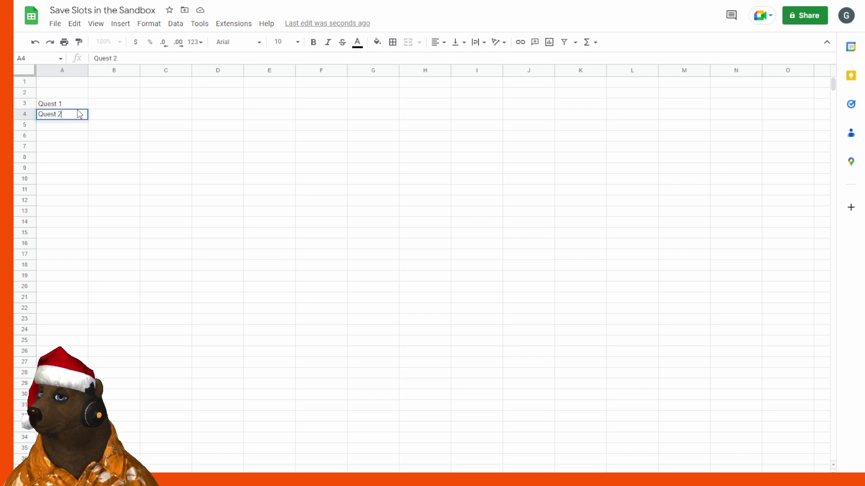
key("Return")
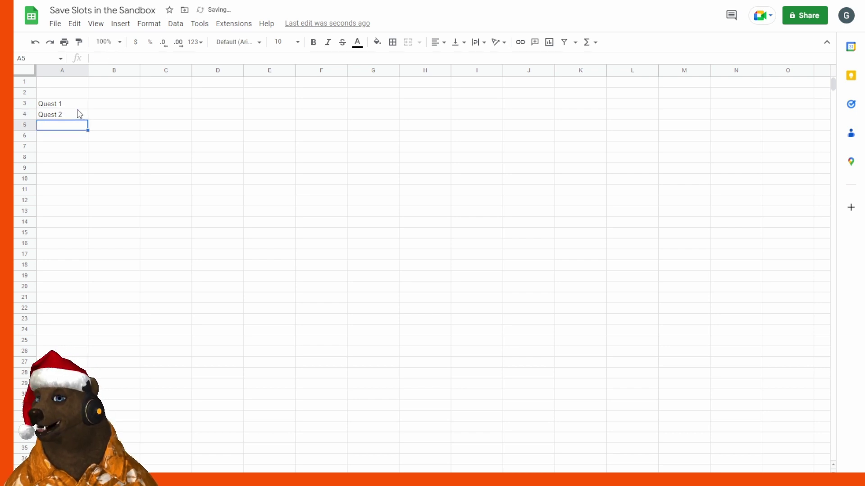
Add the row labels "Quest 3" in A5 and "Quest 4" in A6
type("Que")
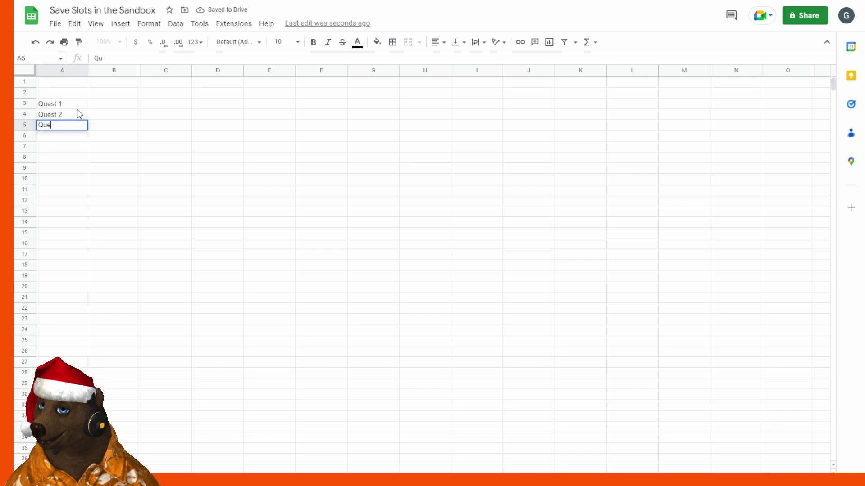
type("st 3")
key("Return")
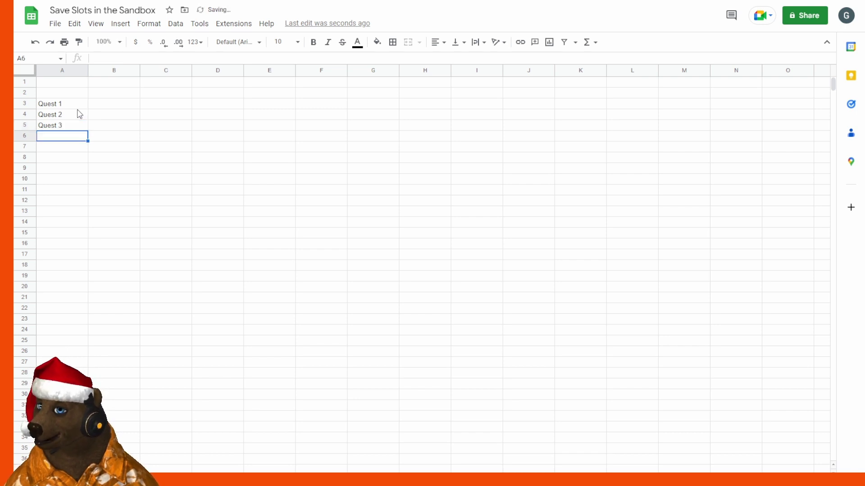
type("Quest 4")
key("Tab")
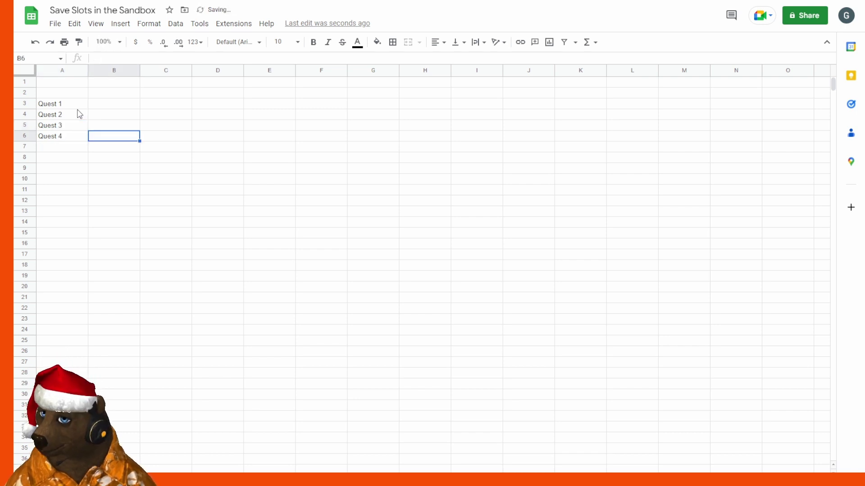
Enter the column headers "Checkpoint 1" in B2 and "Checkpoint 2" in C2
key("Up")
key("Up")
key("Up")
key("Up")
type("Checkpoint 1")
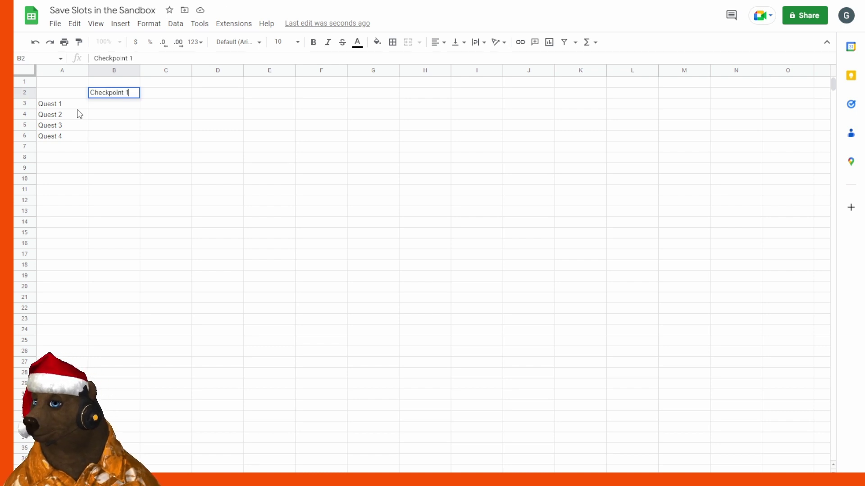
key("Tab")
type("Checkpo")
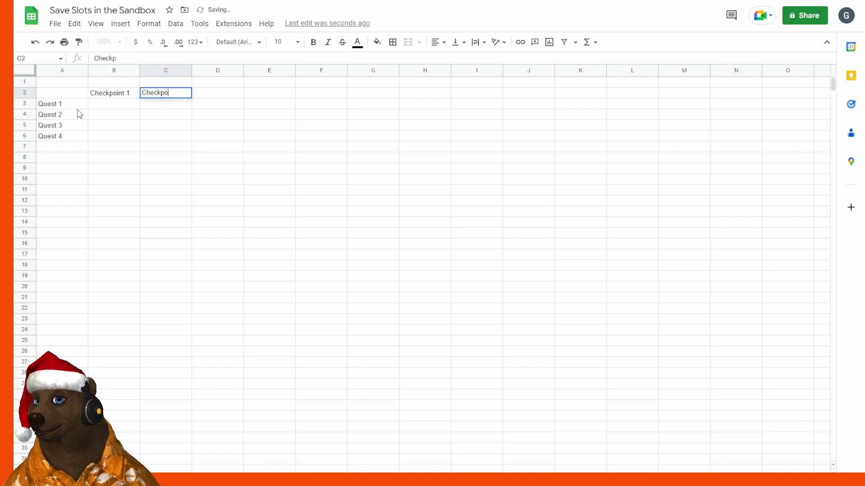
type("int 2")
Add the third column header "Checkpoint 3" in D2
key("Tab")
type("Che")
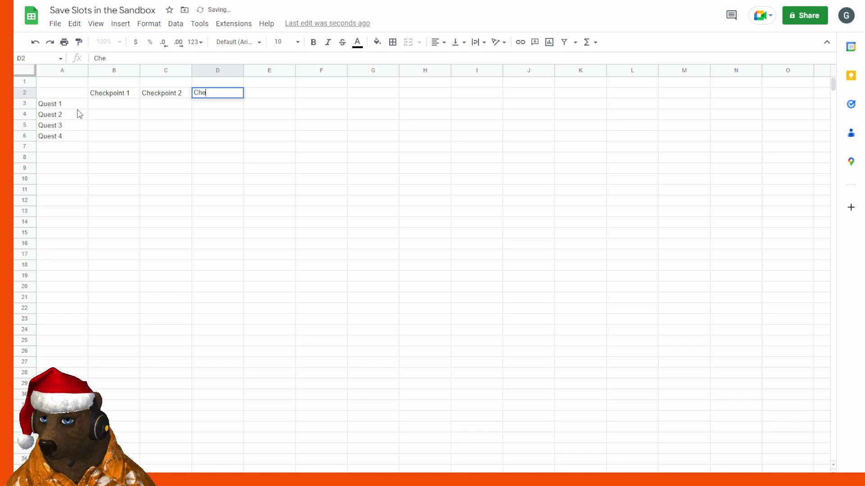
type("ckpint 2")
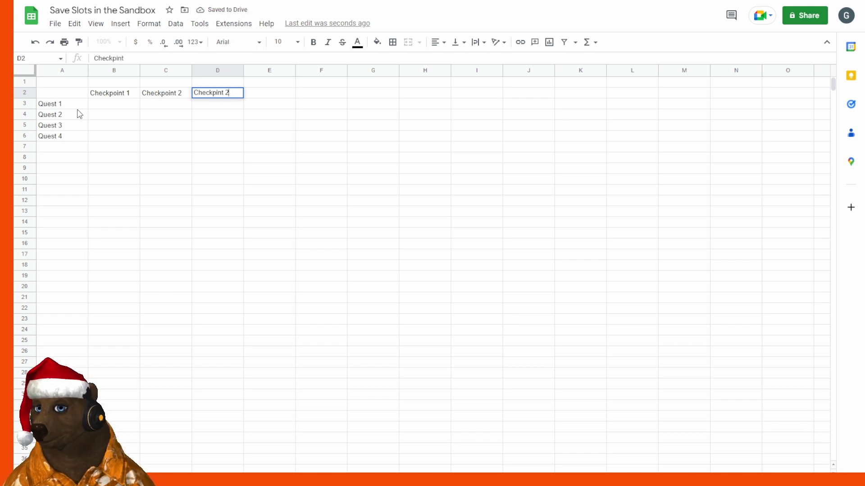
type(" 3")
key("Return")
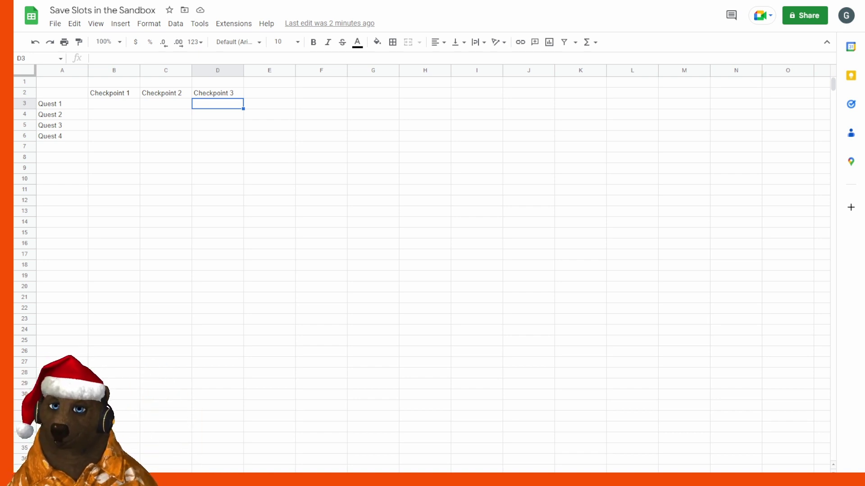
left_click(113, 104)
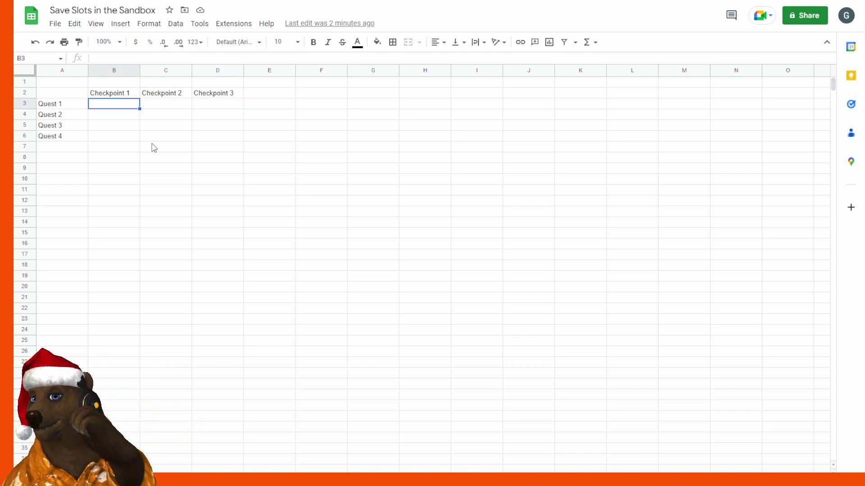
left_click(147, 199)
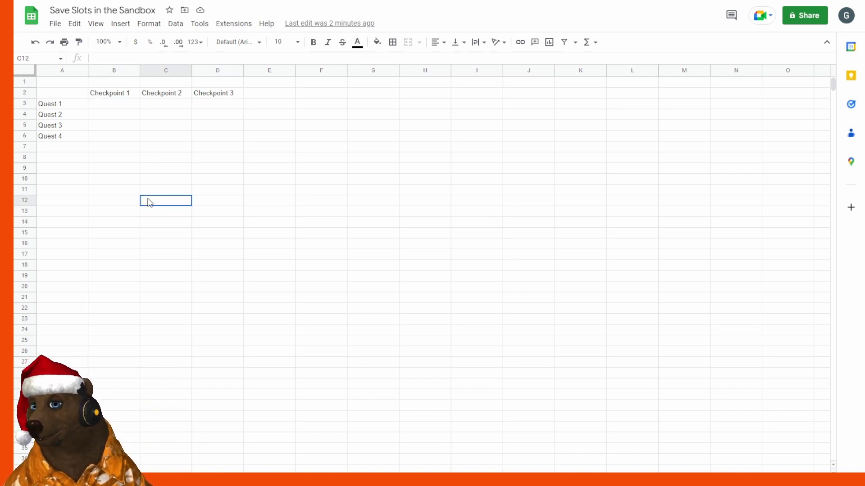
left_click(122, 158)
left_click(119, 151)
left_click_drag(115, 93, 233, 97)
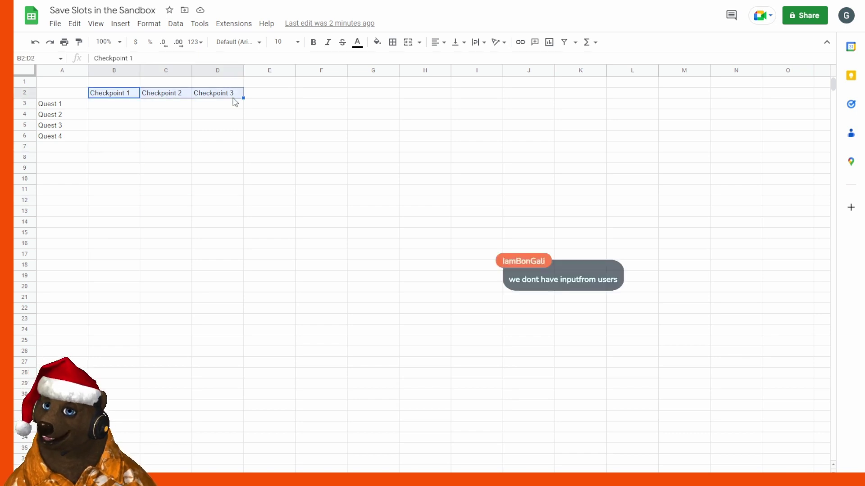
Mark the Quest 1 row under Checkpoint 1 (B3) with "x"
left_click(107, 105)
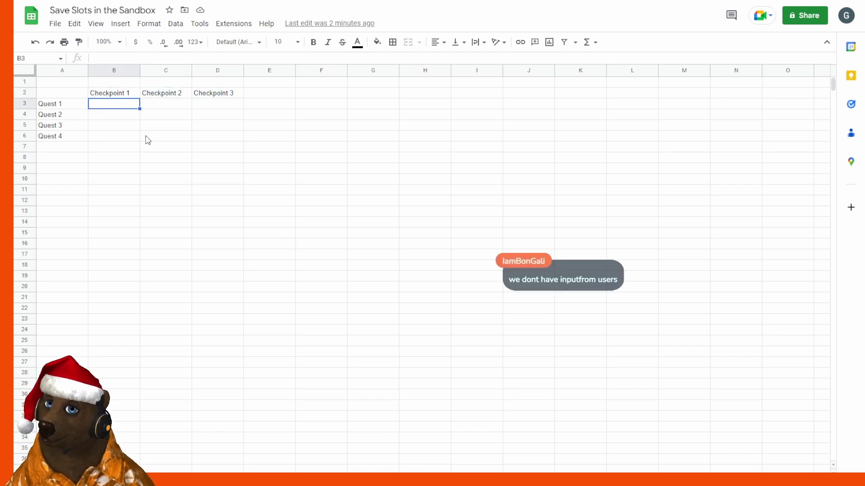
type("x")
key("Return")
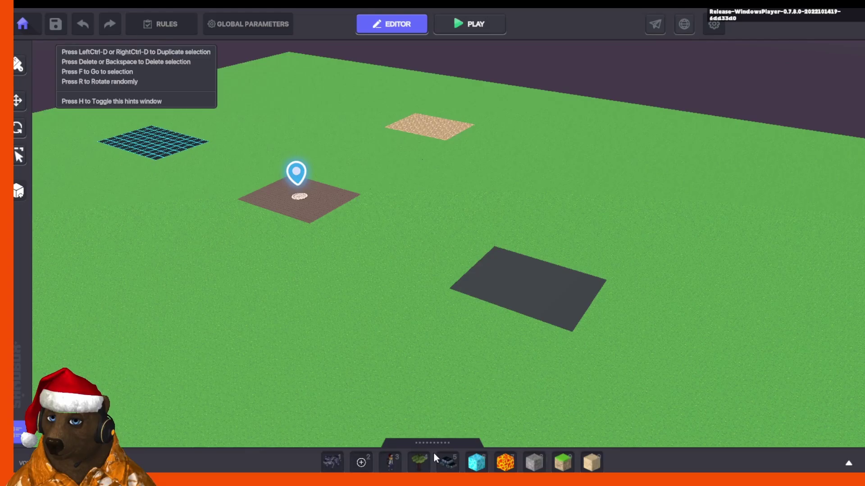
Switch to The Sandbox Game Maker, search the asset library for "nump" and choose the NumPad Switch
left_click(429, 443)
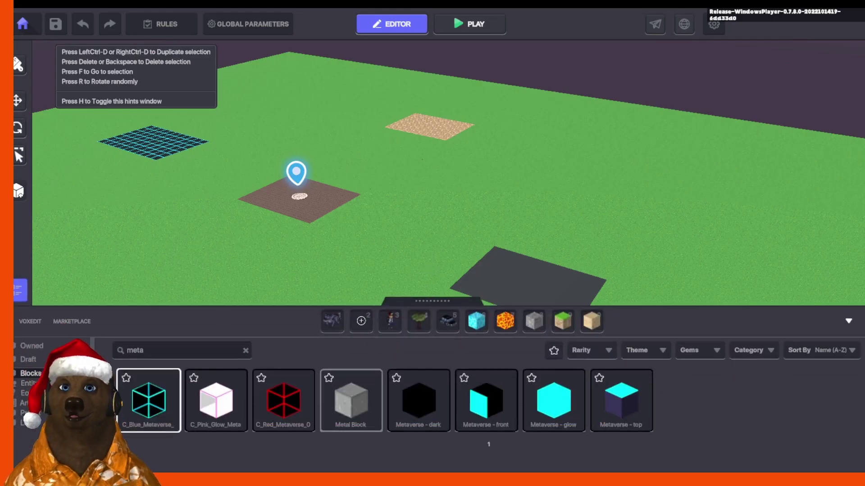
left_click(245, 351)
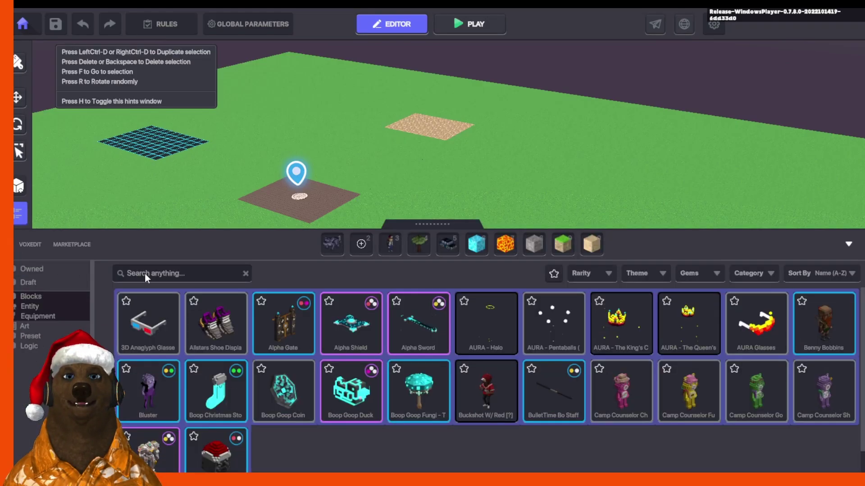
left_click(209, 266)
type("nu")
left_click(149, 326)
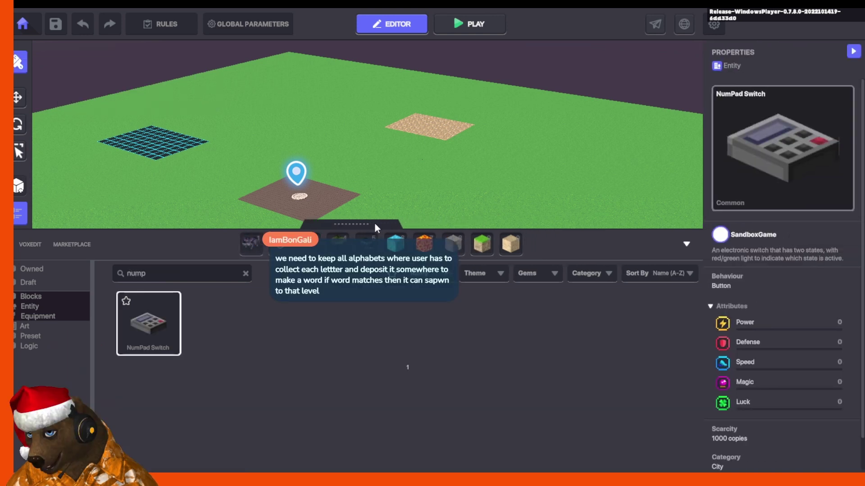
Place a NumPad Switch on the open grass at about X 61, Z 34 and set its behaviour to NONE
left_click_drag(374, 222, 407, 426)
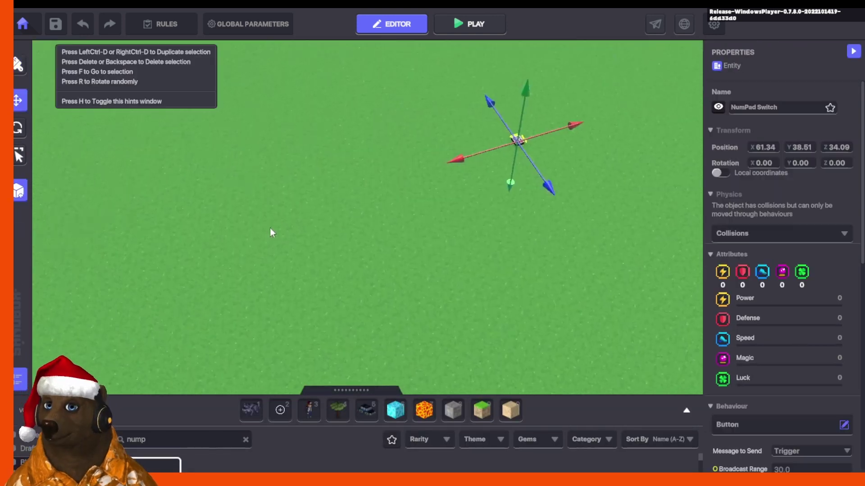
key("d")
key("w")
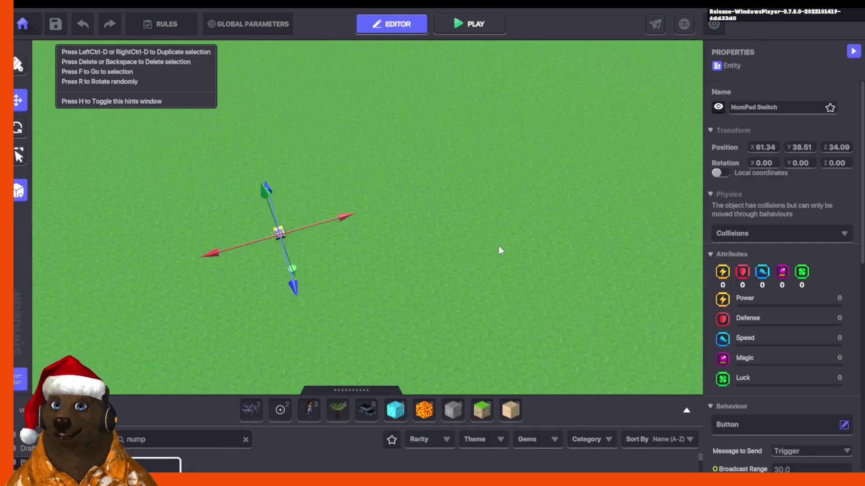
key("a")
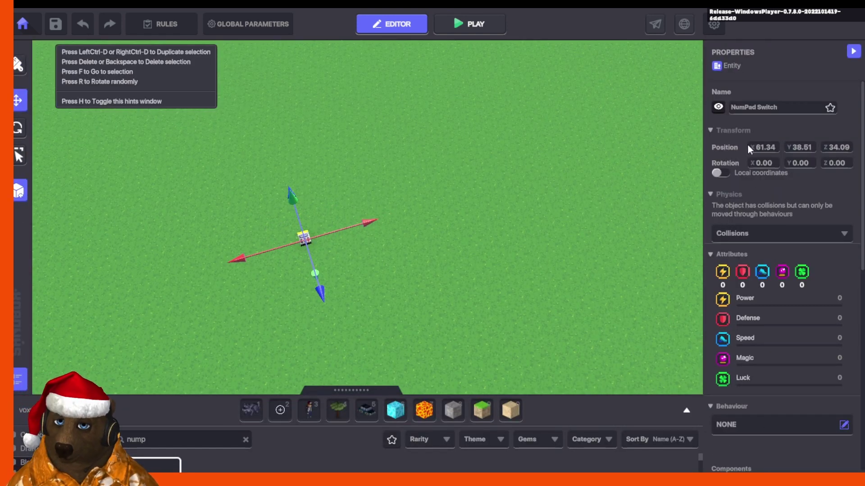
Start renaming the placed NumPad Switch with "Que"
left_click(769, 110)
type("Que")
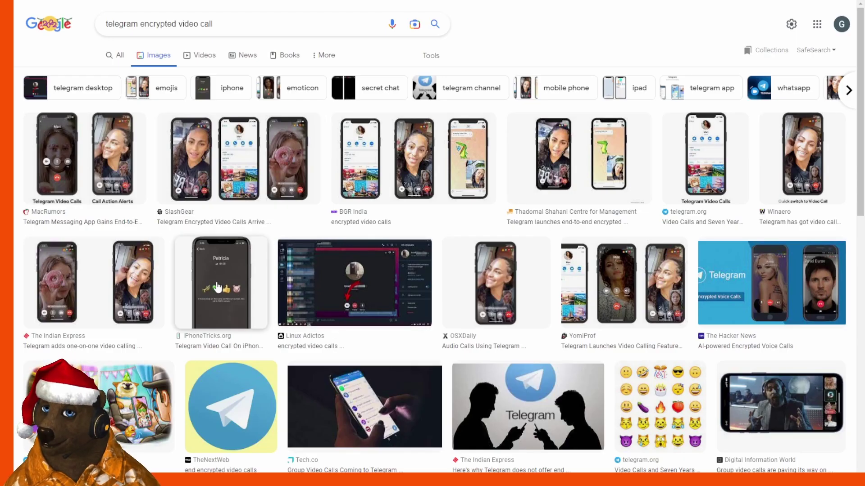
Switch to the Google Images results for "telegram encrypted video call" and open the iPhoneTricks.org image
left_click(216, 288)
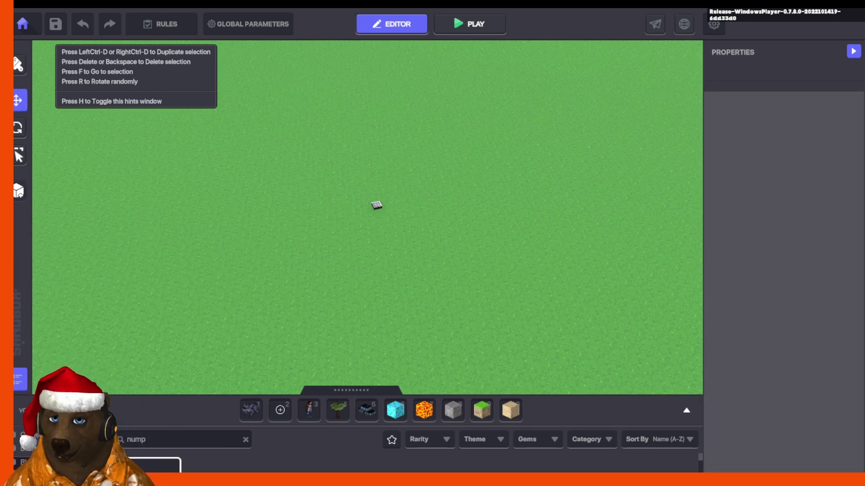
Add an Indicator component to the Quest1 NumPad Switch and set its display name to "Quest1"
left_click(376, 205)
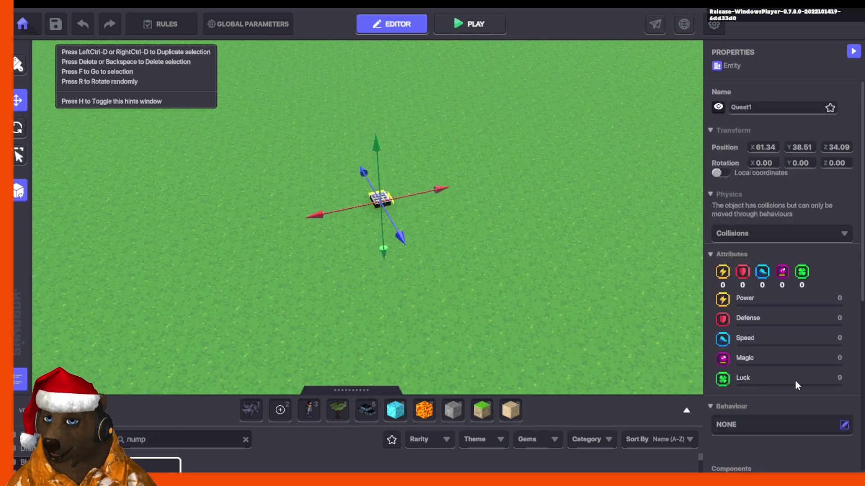
scroll(795, 380, "down", 3)
left_click(784, 400)
left_click(809, 344)
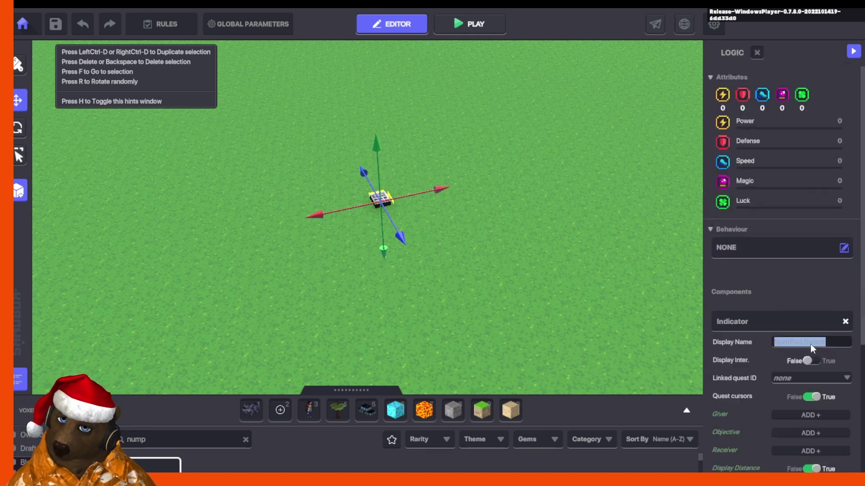
type("Quest1")
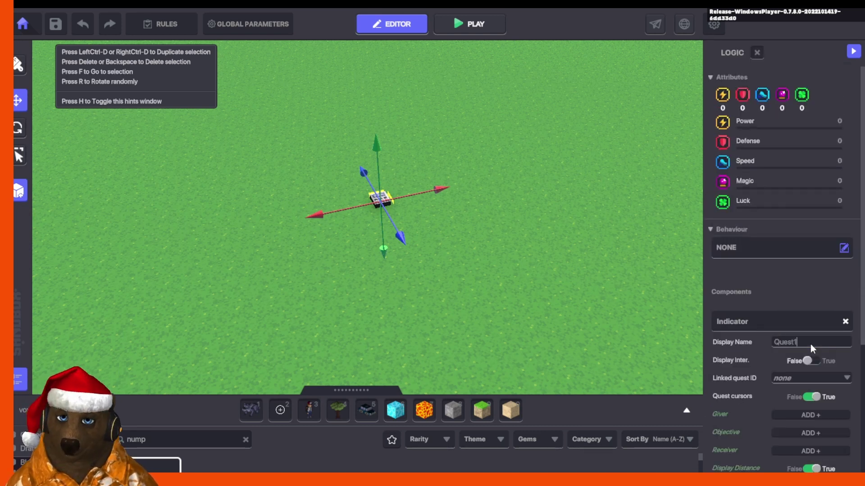
left_click(456, 352)
Duplicate the Quest1 keypad to X 59.50, Z 34.00 and set the copy's name and Indicator display name to "Quest2"
left_click(382, 194)
key("ctrl+d")
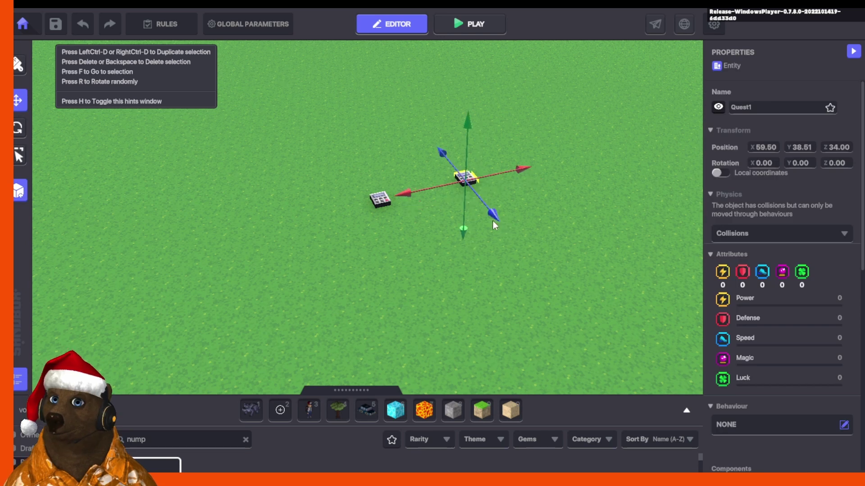
left_click(782, 107)
key("BackSpace")
type("2")
scroll(782, 334, "down", 3)
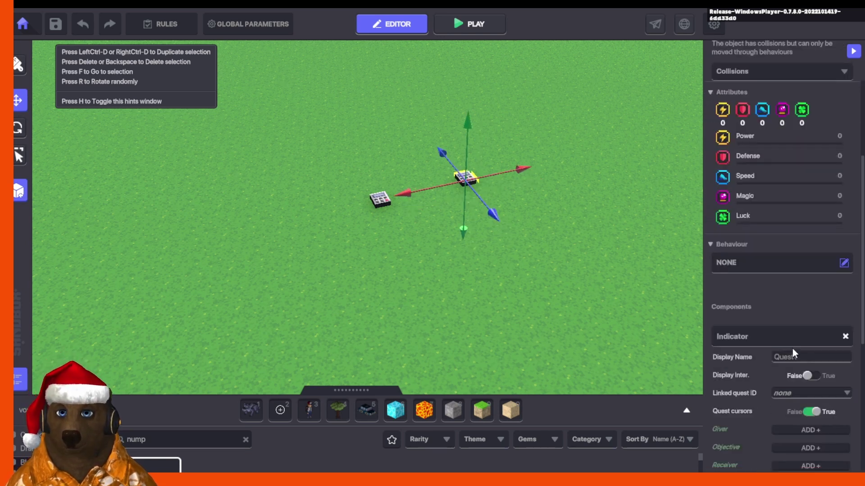
Duplicate the Quest2 keypad twice along the row, ending at X 56.00, Z 34.00, and edit the copies' names
key("ctrl+d")
scroll(755, 297, "down", 3)
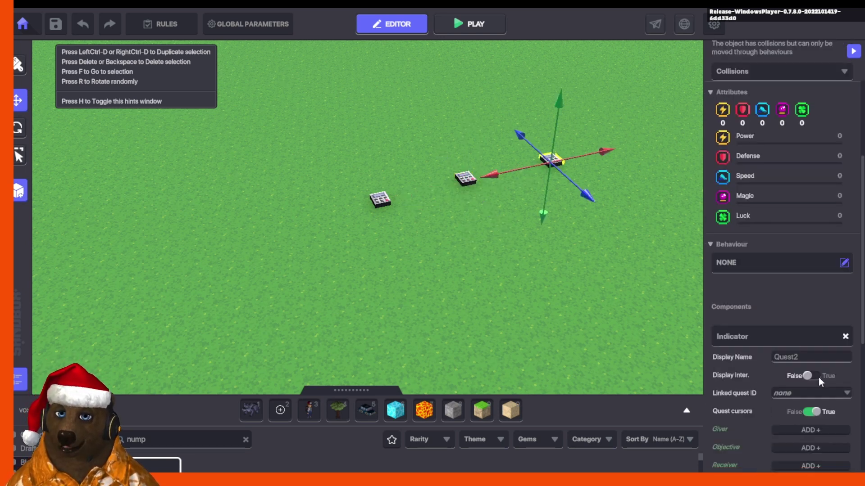
left_click(827, 359)
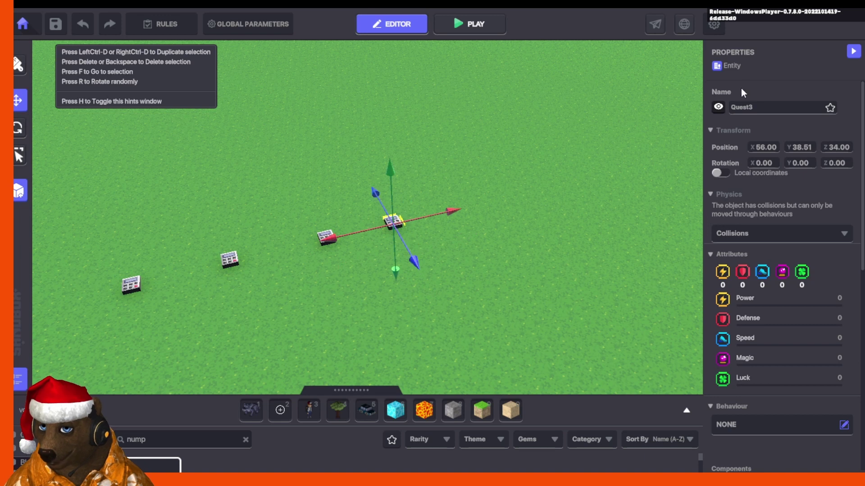
left_click(768, 107)
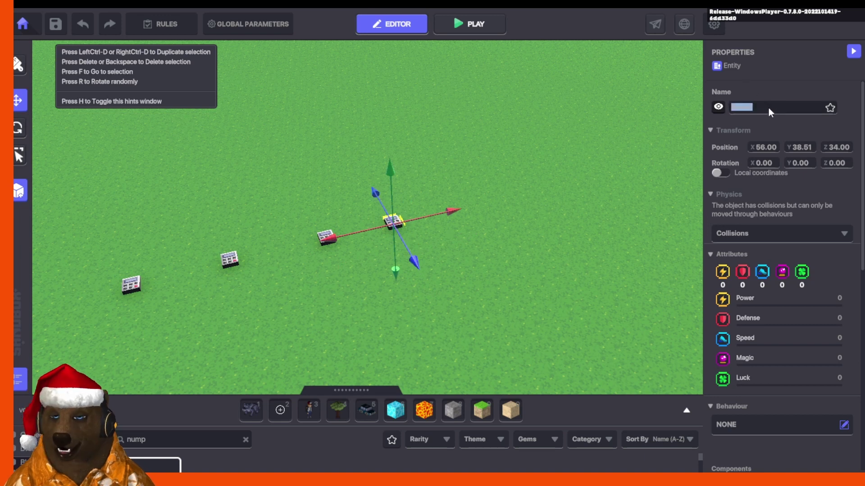
left_click(453, 291)
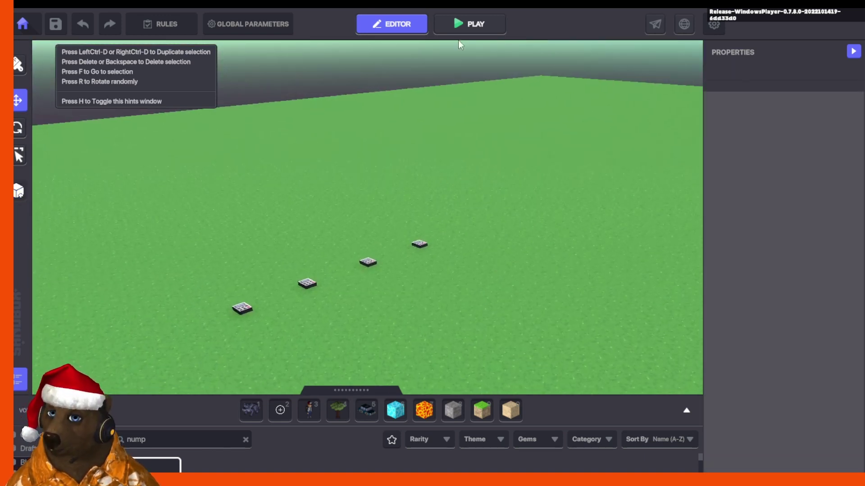
Play-test the scene by walking the avatar off the spawn platform, and return to the editor
left_click(469, 25)
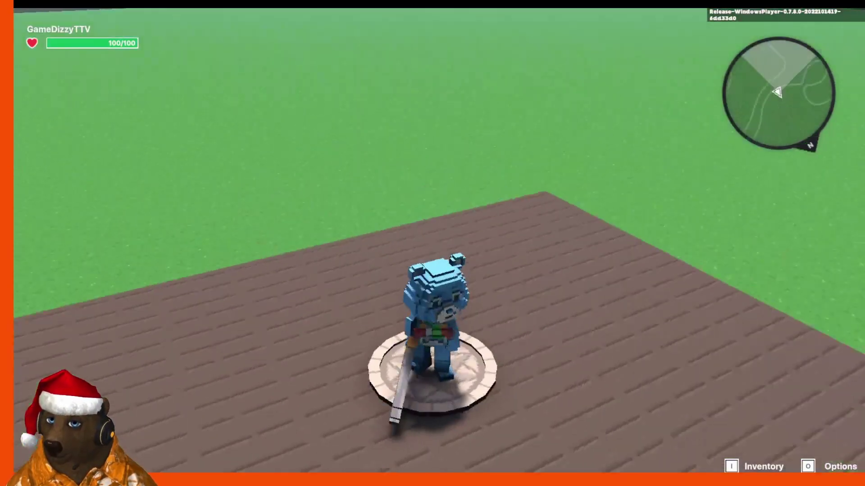
key("w")
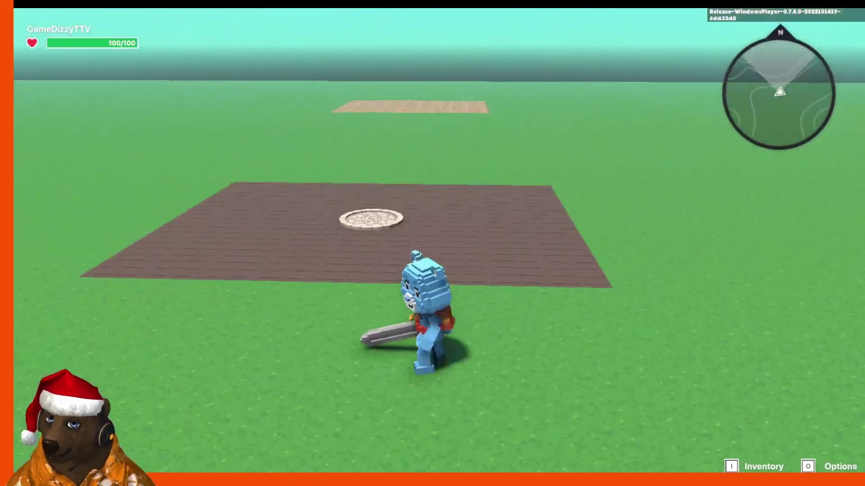
key("Escape")
Try to place a Pole, found by searching the asset library for "pol", on the brown platform beside the spawn circle
scroll(537, 296, "down", 3)
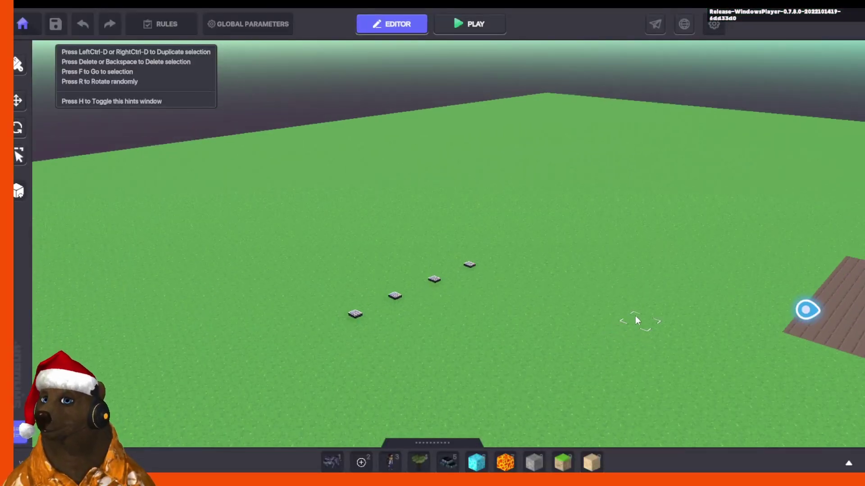
right_click_drag(576, 288, 618, 218)
middle_click_drag(618, 218, 626, 318)
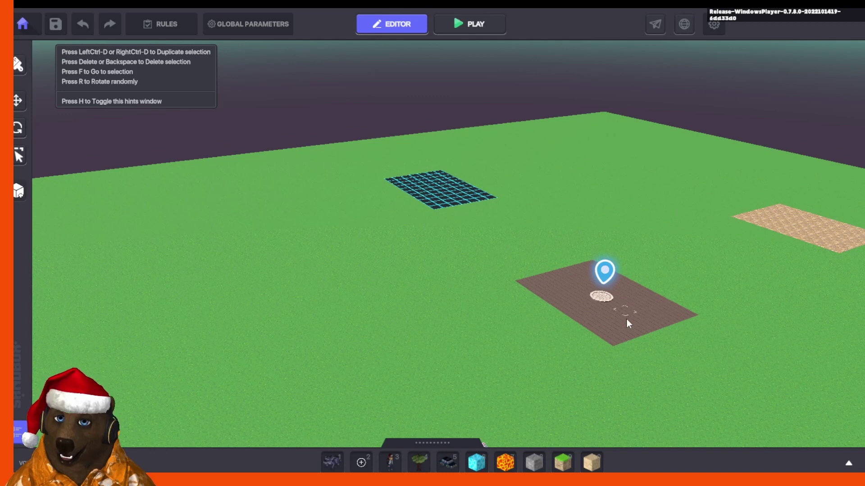
scroll(626, 319, "up", 3)
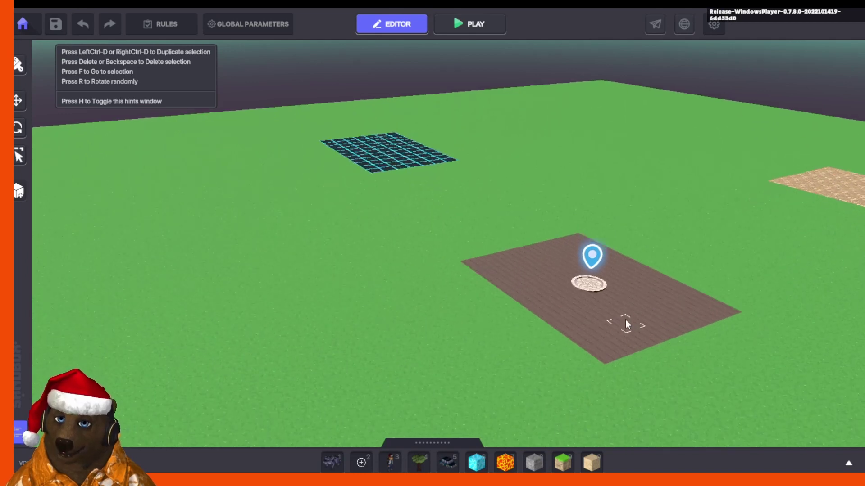
right_click_drag(550, 311, 602, 301)
scroll(602, 298, "up", 3)
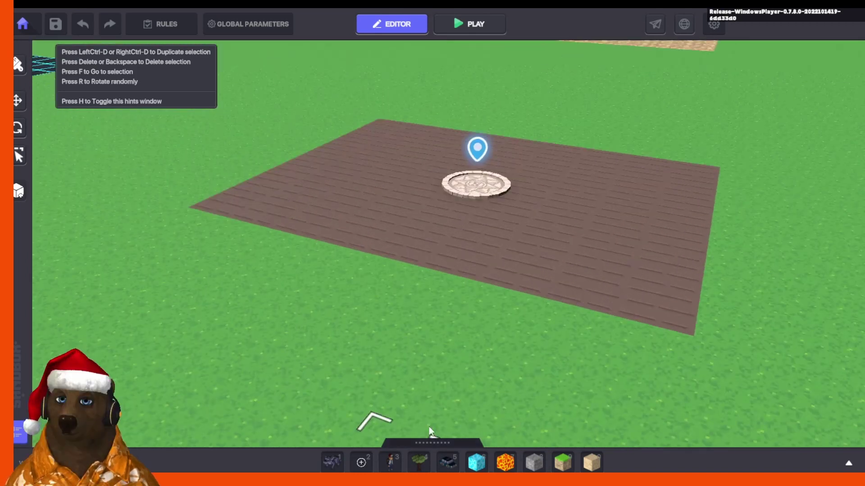
left_click(431, 442)
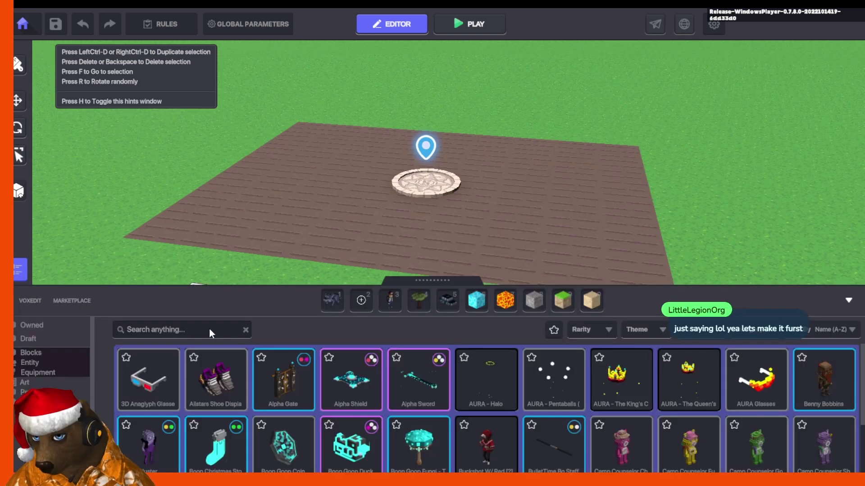
type("pol")
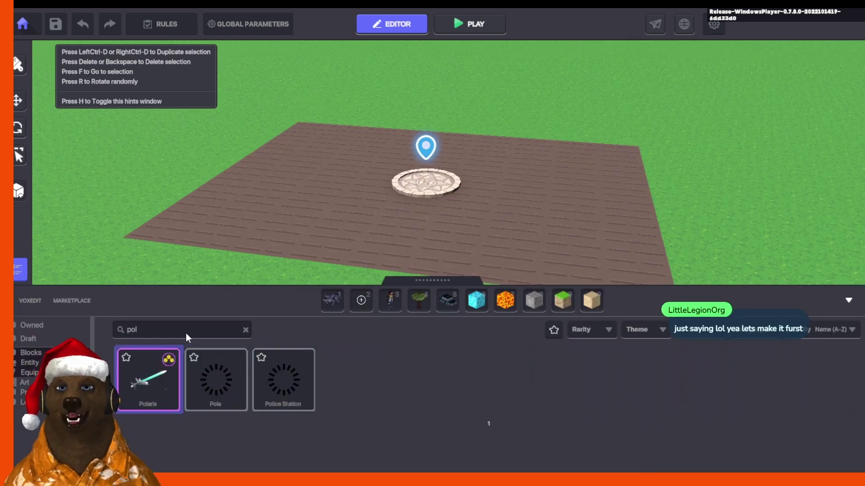
left_click_drag(212, 374, 522, 206)
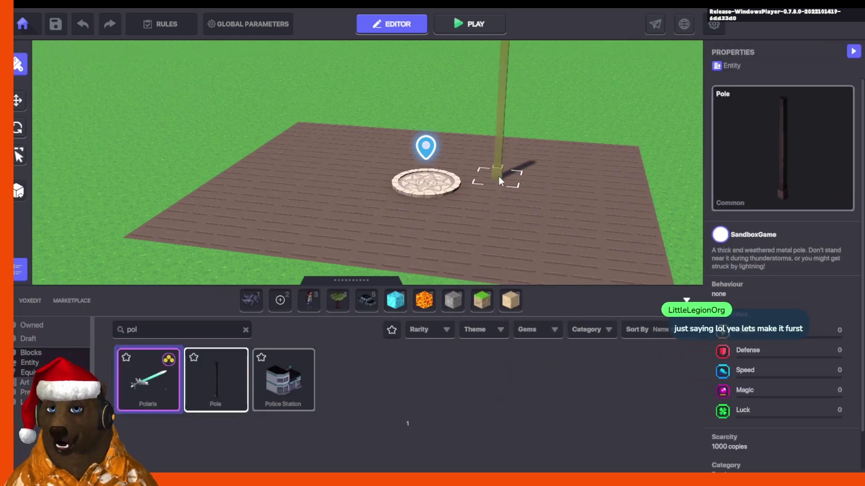
left_click(499, 177)
key("ctrl+z")
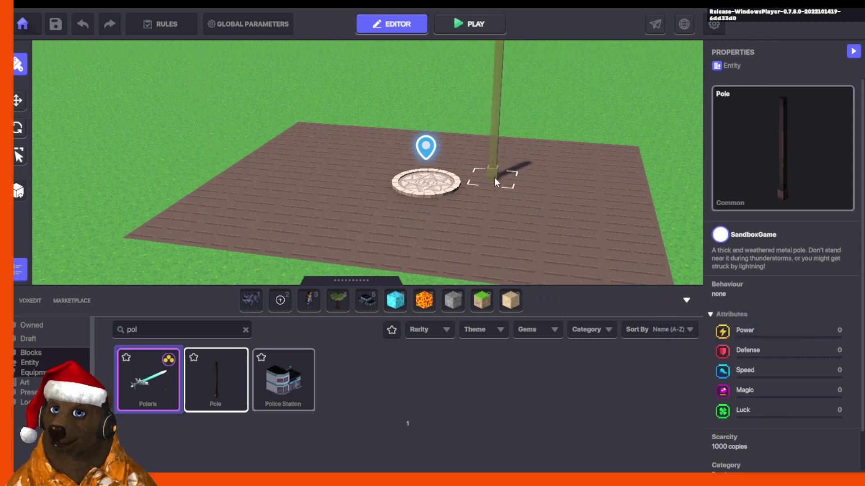
Search the assets for "lamp", place Interior Lamp A beside the spawn circle at about X 49.5, Z 48.5, and name it "Load Code"
left_click(245, 329)
left_click(213, 332)
type("lamp")
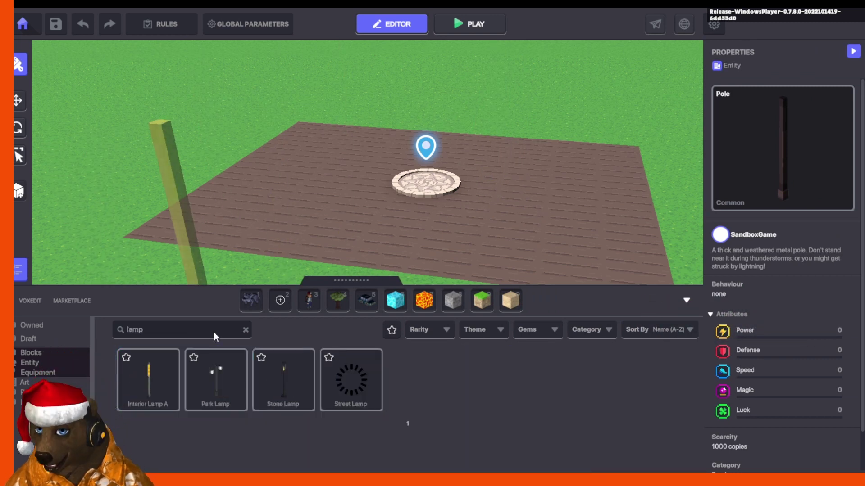
left_click(151, 376)
left_click(489, 179)
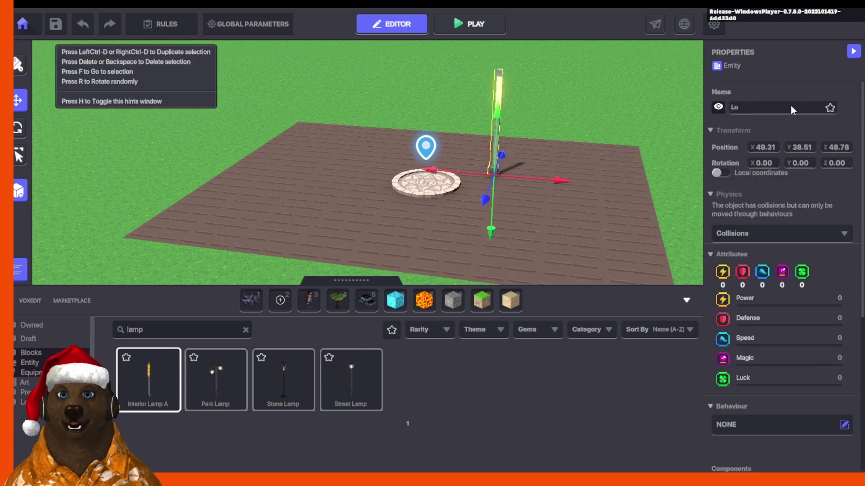
left_click(791, 106)
type("Load Code")
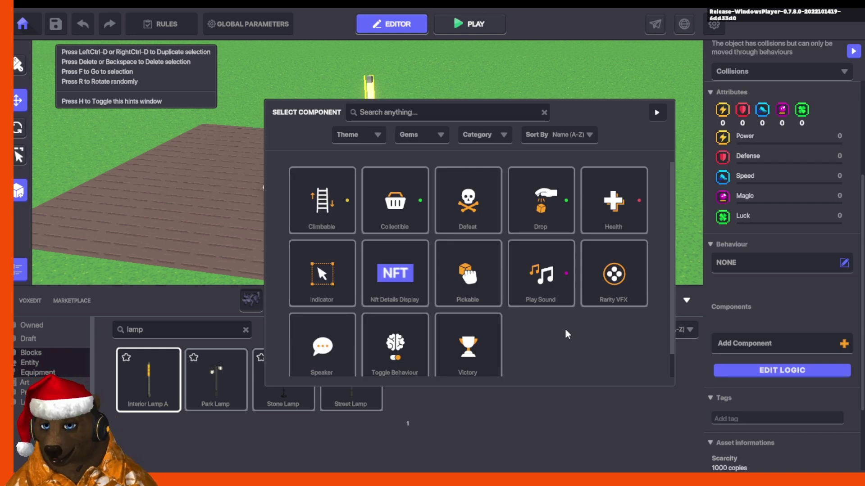
Add a Speaker component with an edited display condition to the Load Code lamp and move the lamp behind the spawn circle
scroll(566, 330, "down", 1)
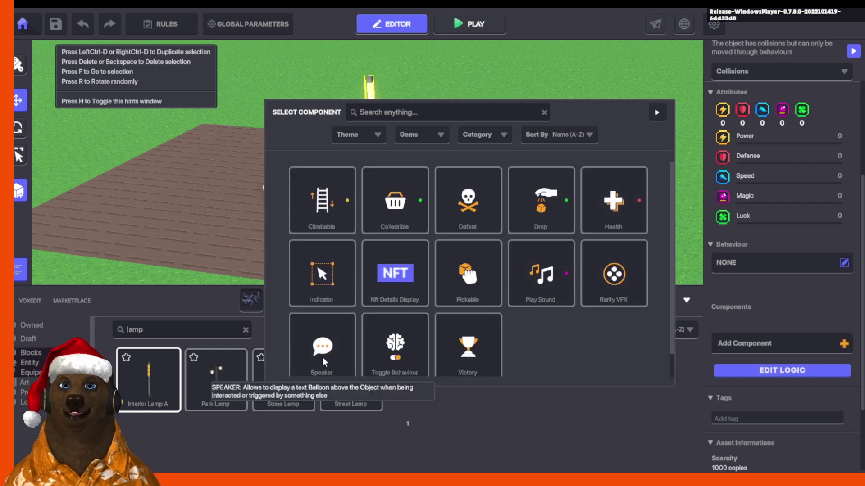
left_click(322, 356)
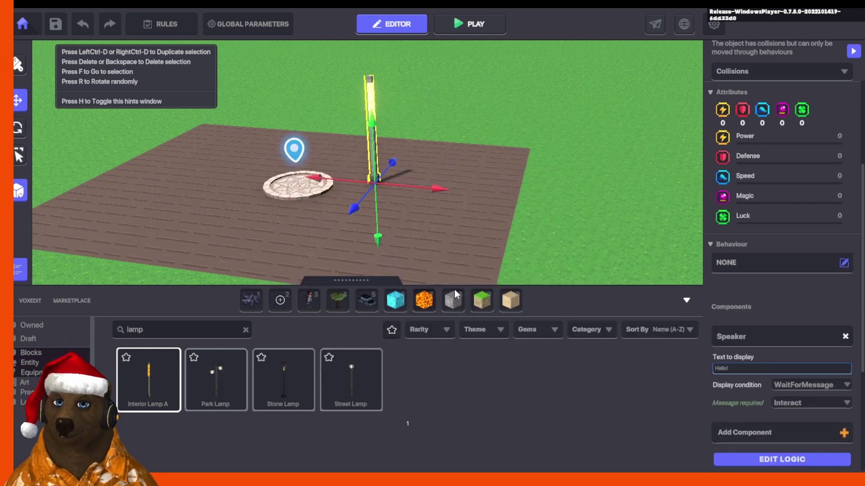
left_click(820, 385)
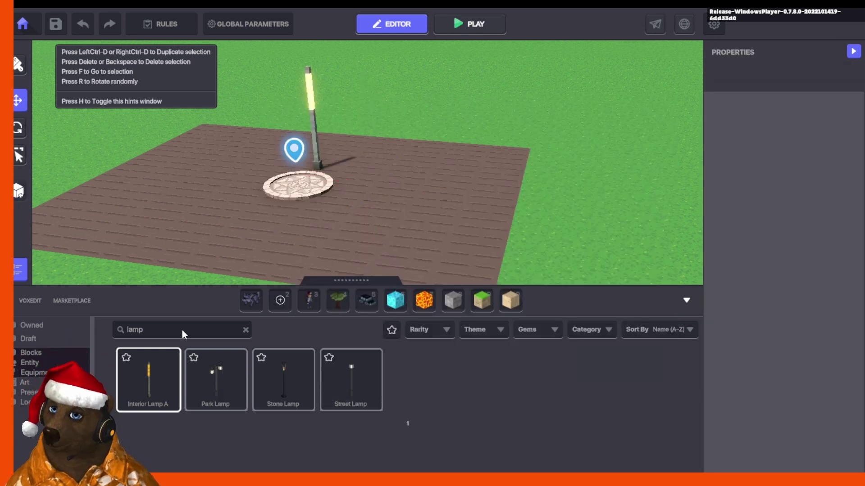
Search the assets for "sign" and place a Sign on the brown platform beside the spawn circle
left_click(197, 331)
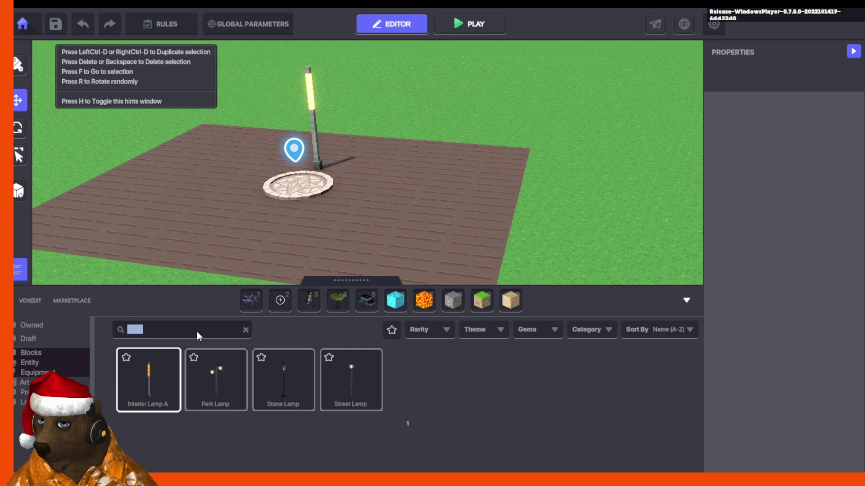
key("BackSpace")
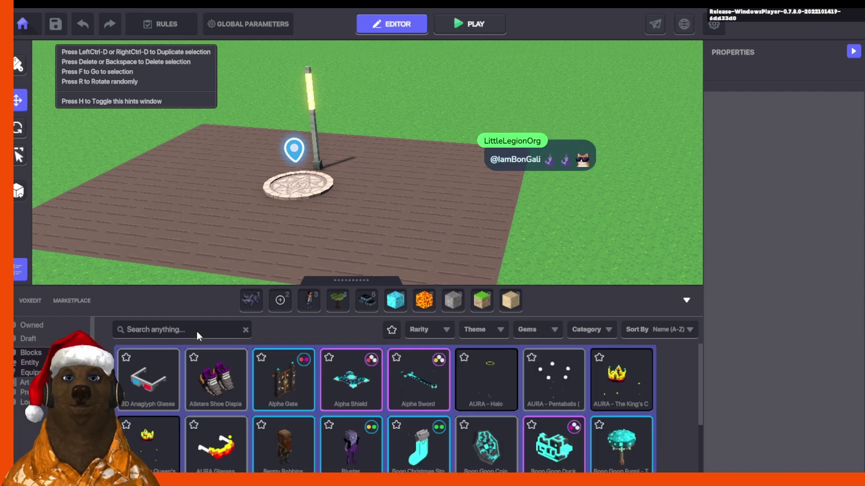
type("sign")
left_click(220, 392)
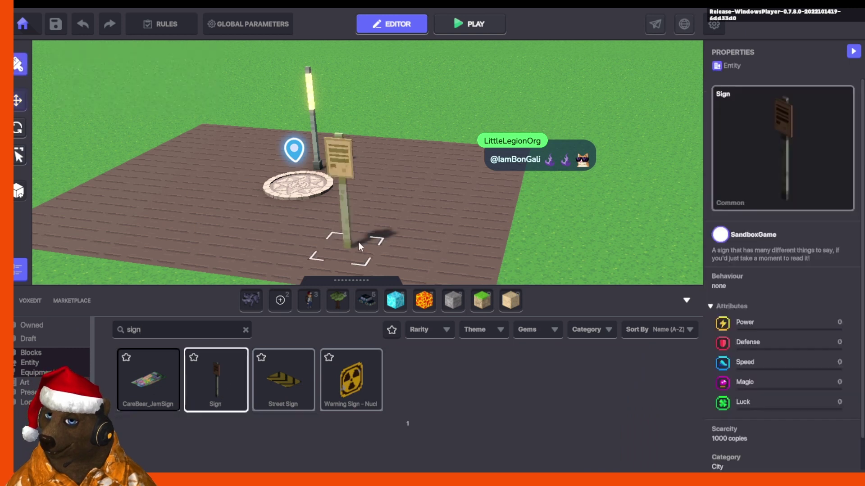
left_click(402, 207)
left_click(20, 98)
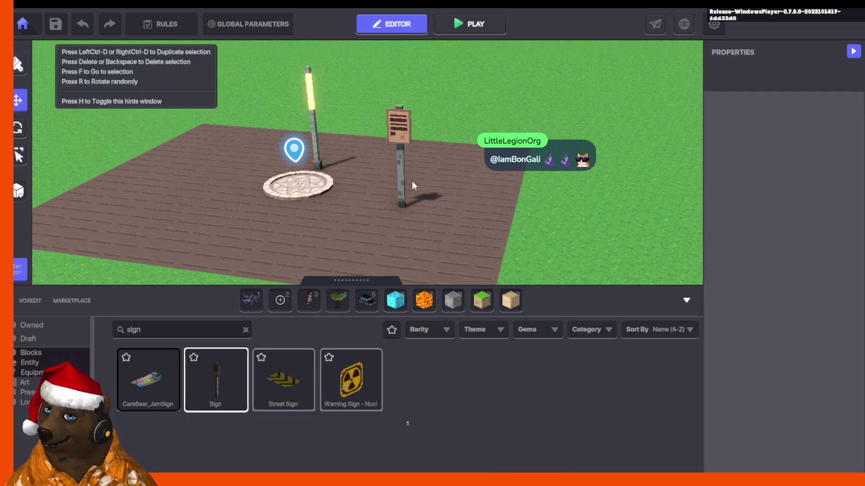
Give the sign the Asker behaviour with speaker name "Load Code" and question "Select the first"
left_click(400, 182)
scroll(756, 372, "down", 3)
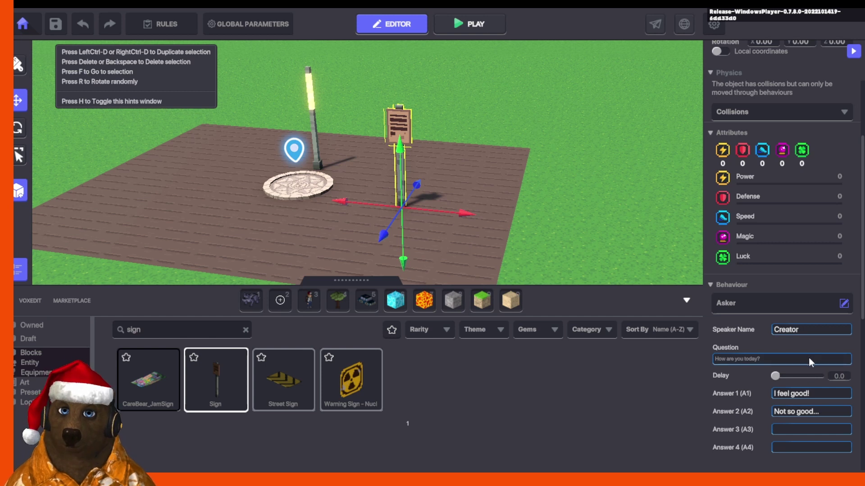
scroll(762, 427, "down", 3)
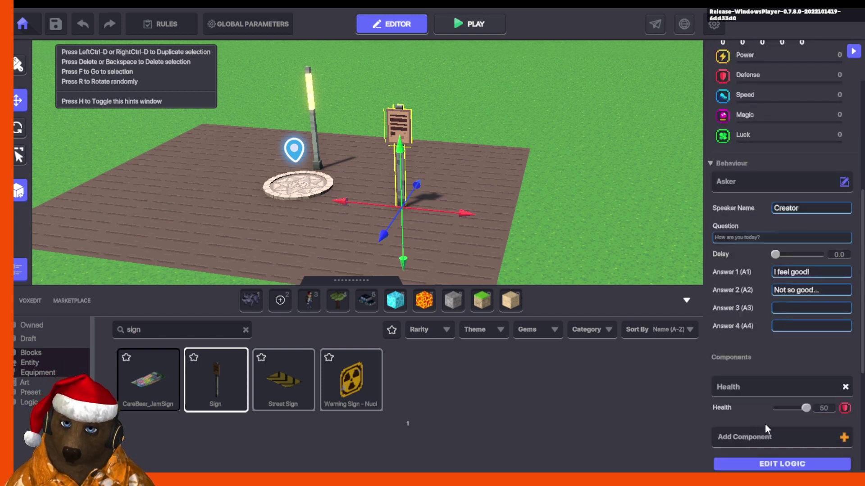
left_click(802, 208)
key("BackSpace")
type("Load Code")
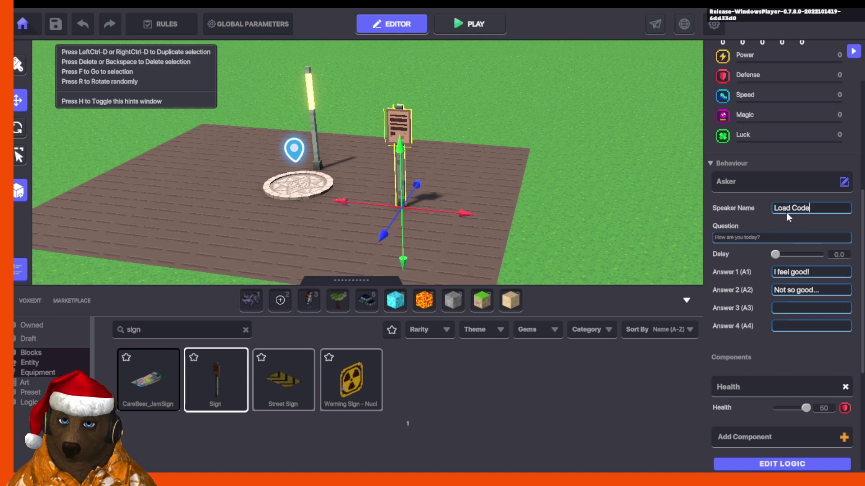
left_click(778, 241)
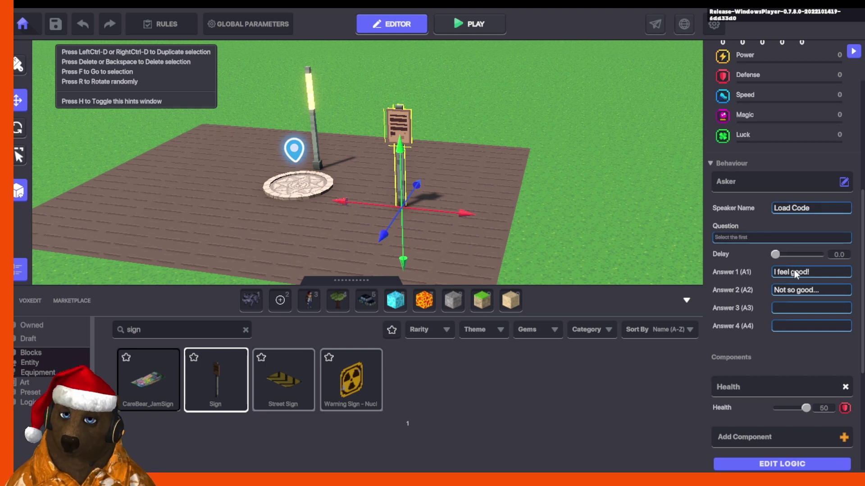
Set the Asker's four answers to "Apple", "Heart", "Rainbow" and "Warning Sign"
left_click(794, 270)
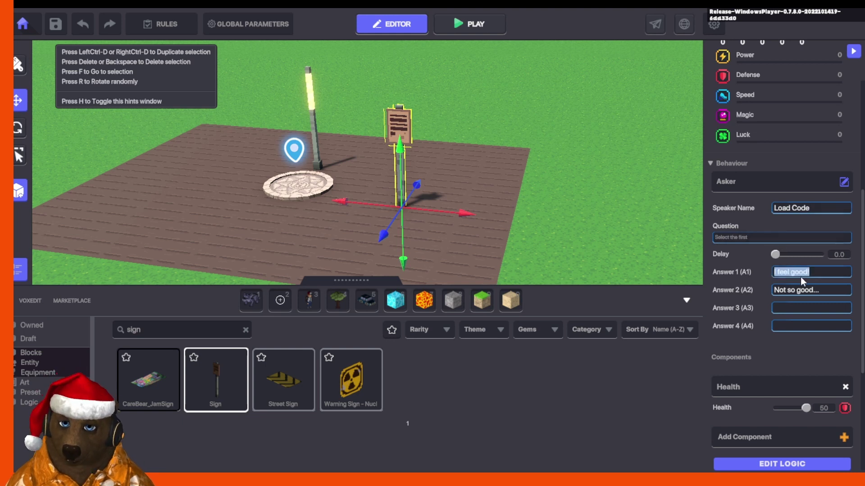
type("Apple")
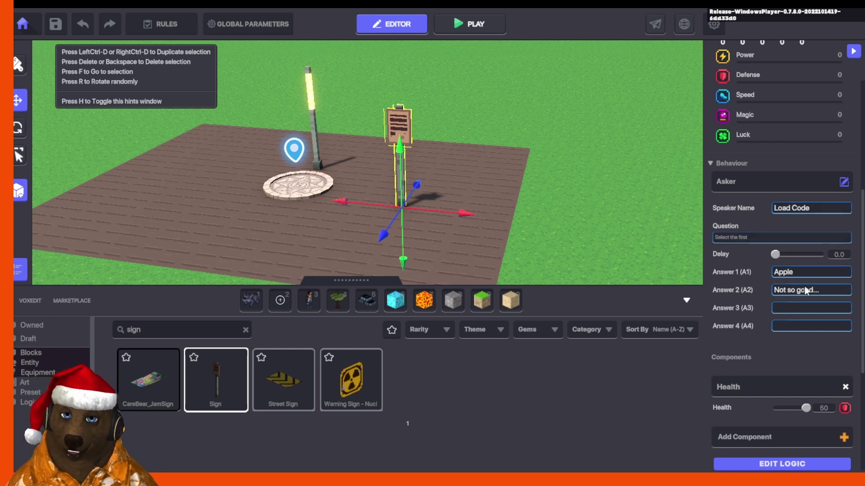
left_click(803, 285)
type("Heart")
left_click(805, 307)
type("Rainbow")
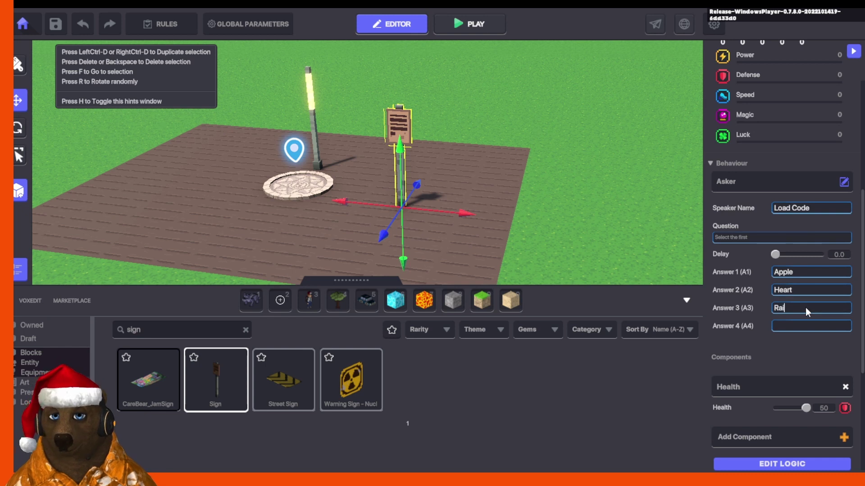
left_click(823, 326)
type("Warning Sign")
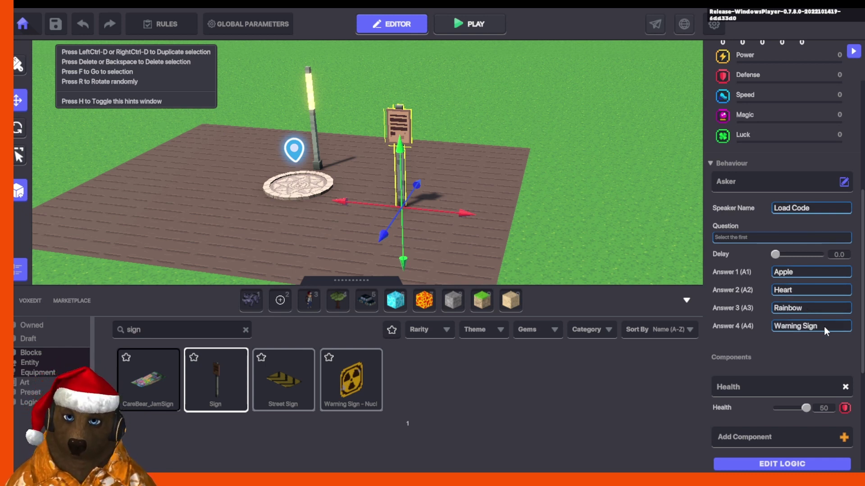
Search the assets for an apple and for "water", and change the sign's first answer to "Watermelon"
double_click(150, 330)
type("appel")
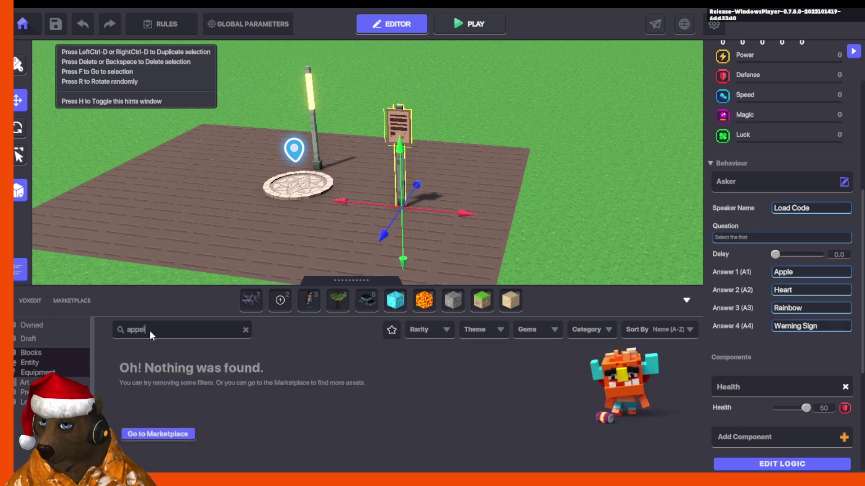
type("water")
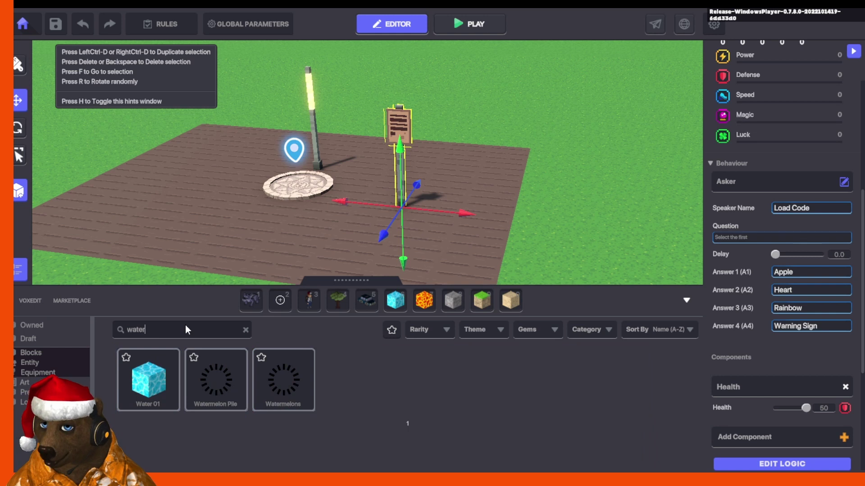
double_click(790, 273)
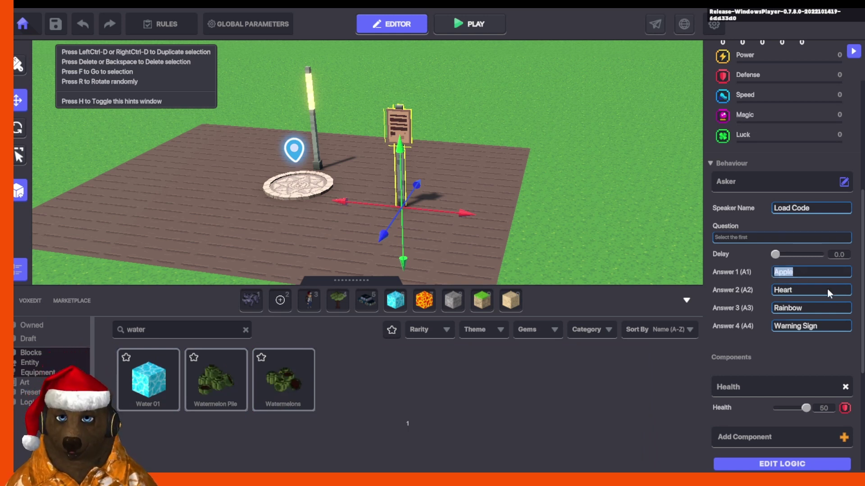
Rename the sign entity to "Asker 1"
scroll(826, 289, "up", 5)
left_click(775, 103)
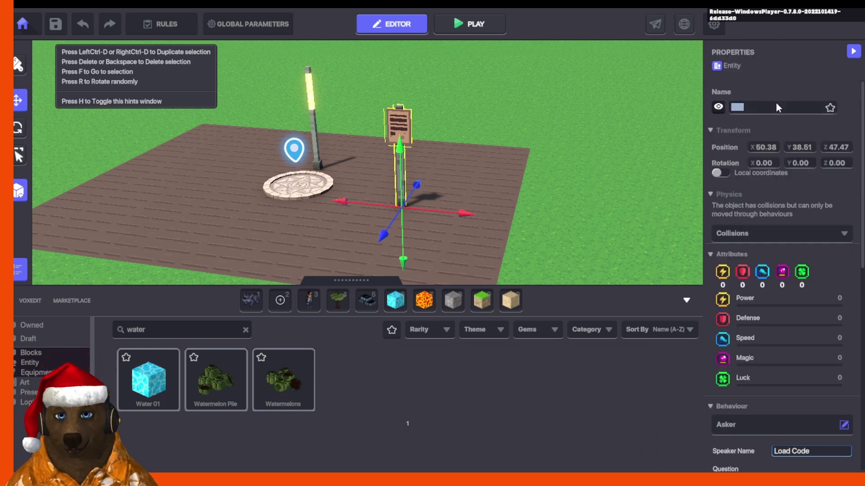
type("Aske")
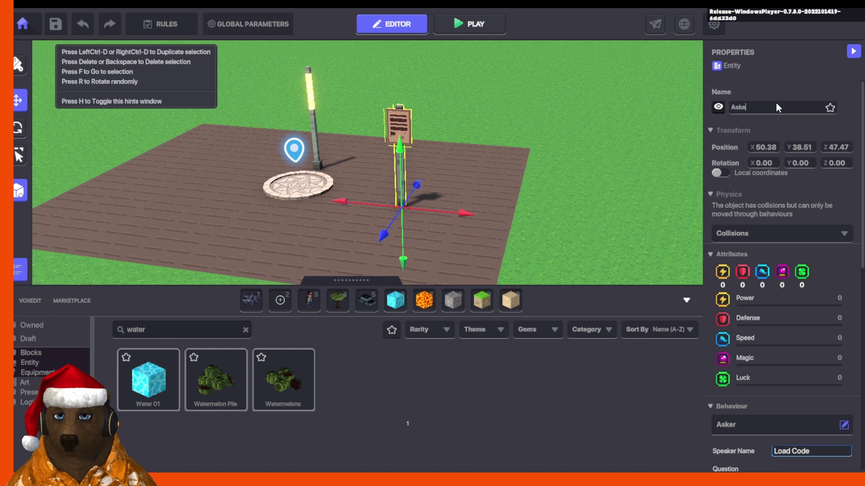
type("r 1")
Move the sign farther back on the platform, about level with the lamp, and remove its Health component
scroll(768, 322, "down", 6)
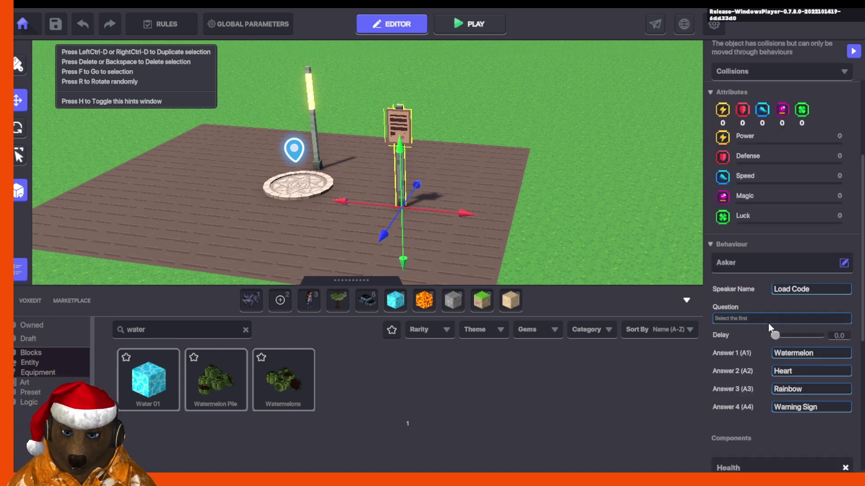
left_click(322, 153)
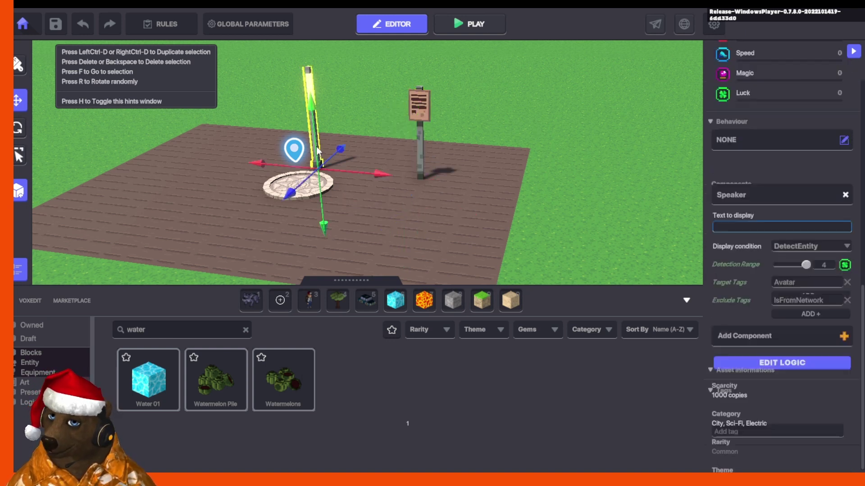
left_click(417, 107)
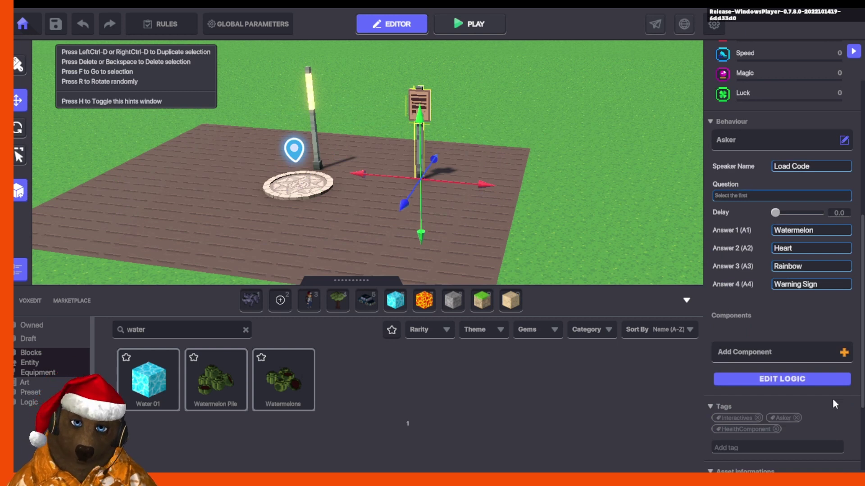
In the sign's logic, replace the required message with "LoadCode.1" and set the speaker name to "Load Code 1/4"
left_click(788, 376)
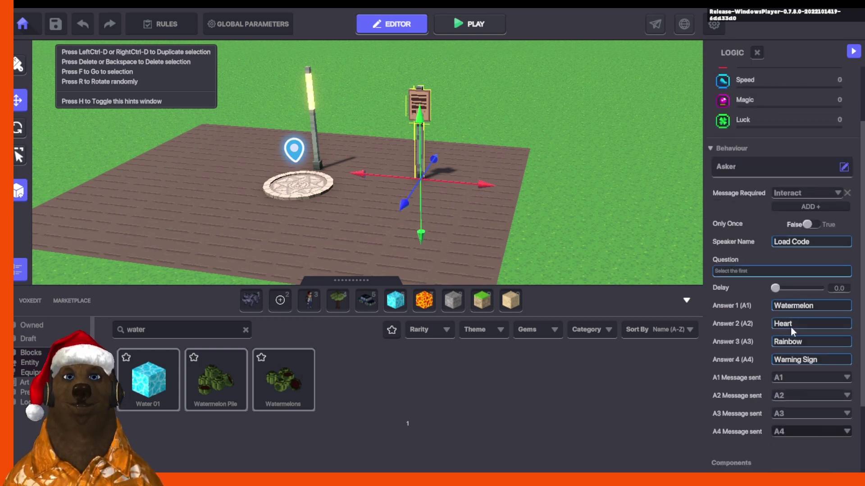
left_click(848, 194)
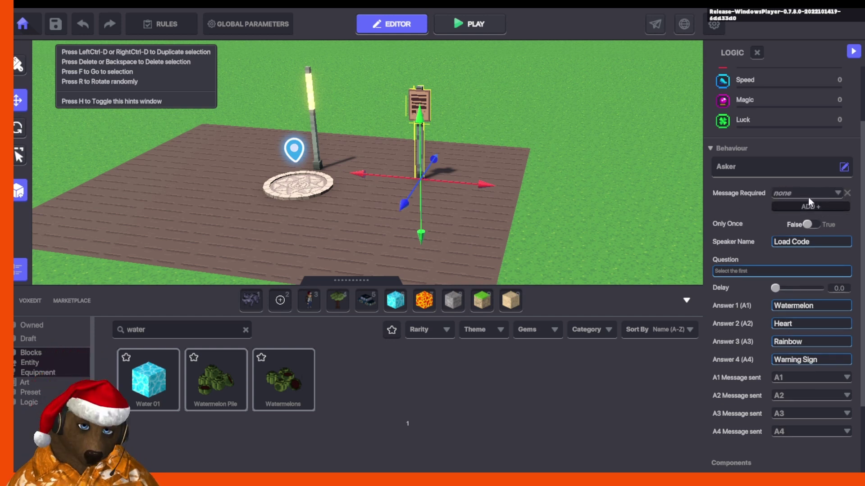
left_click(793, 193)
left_click(796, 194)
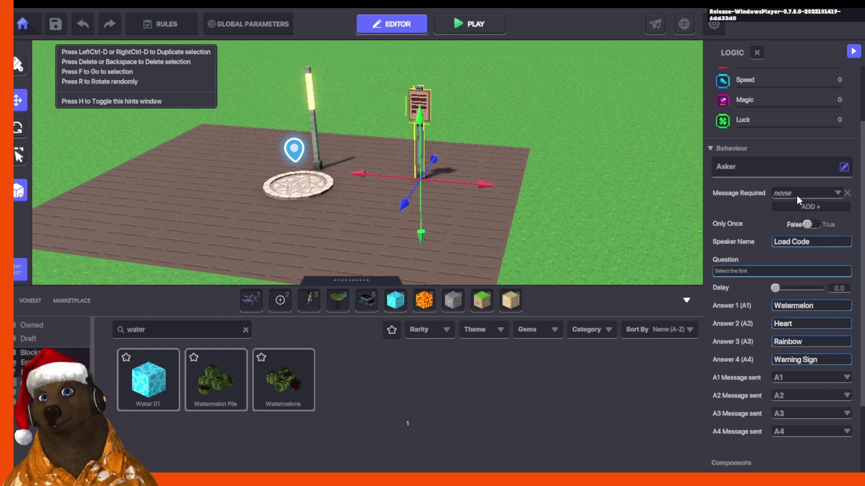
left_click(796, 195)
left_click(795, 194)
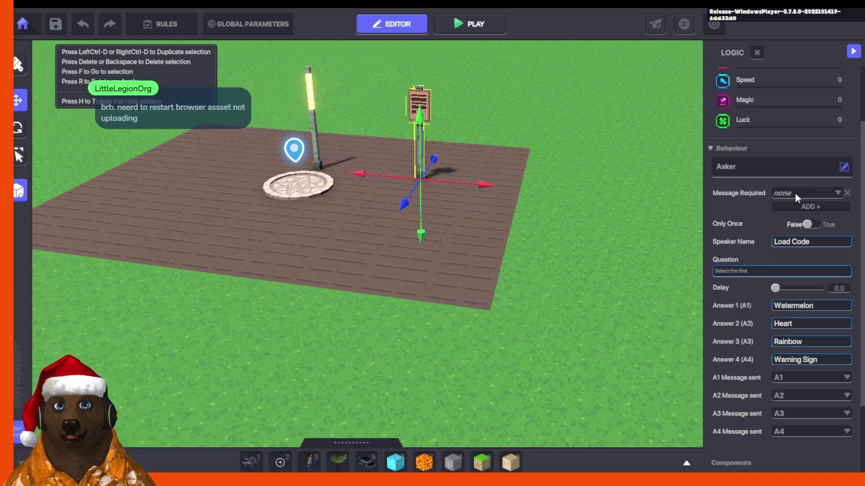
type("Load")
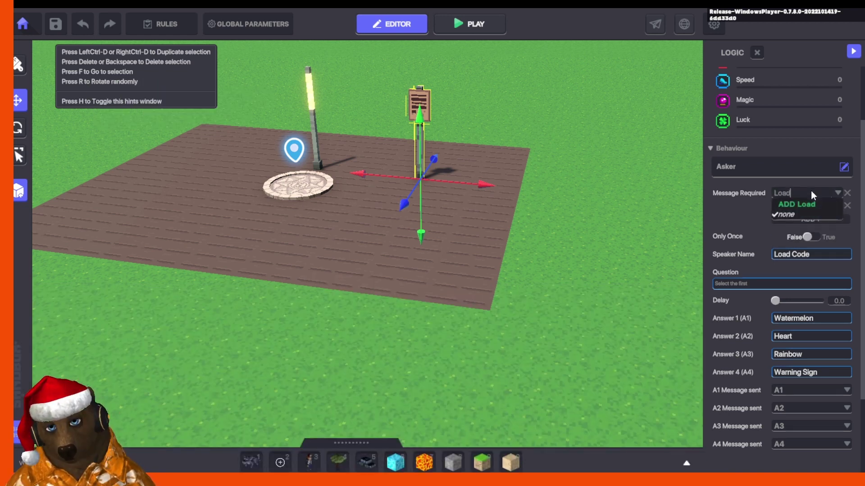
type("Code.1")
left_click(831, 241)
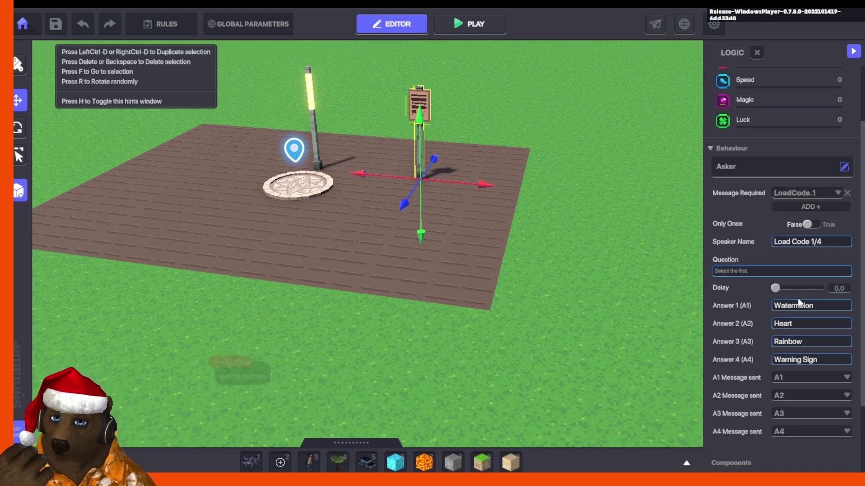
Set the sign's A1 message sent to "1.Watermelon" and its A2 message sent to "1.Heart"
left_click(826, 376)
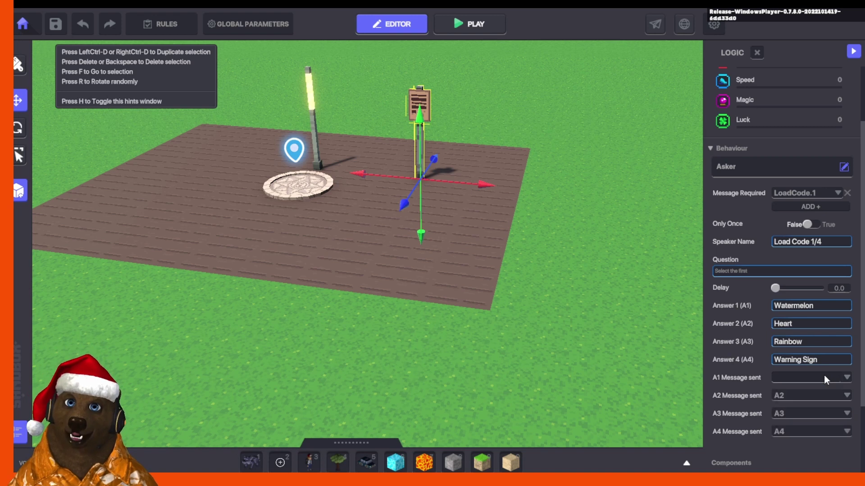
type("1.Waterm")
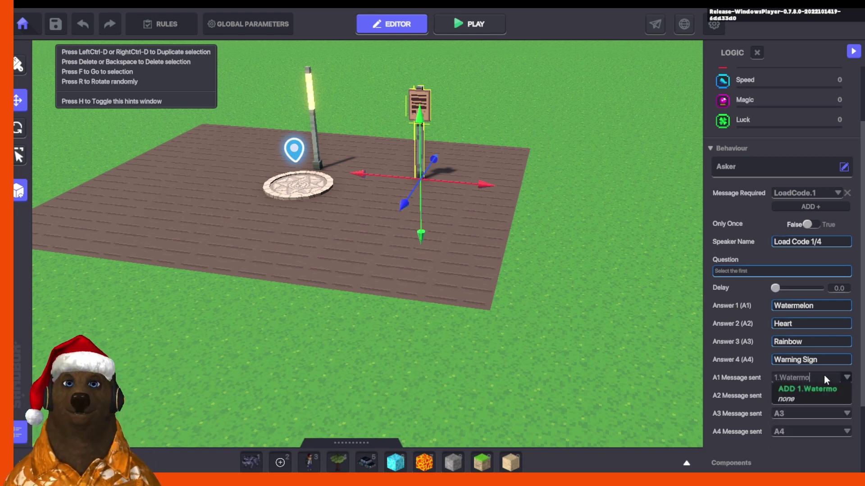
type("elon")
left_click(818, 390)
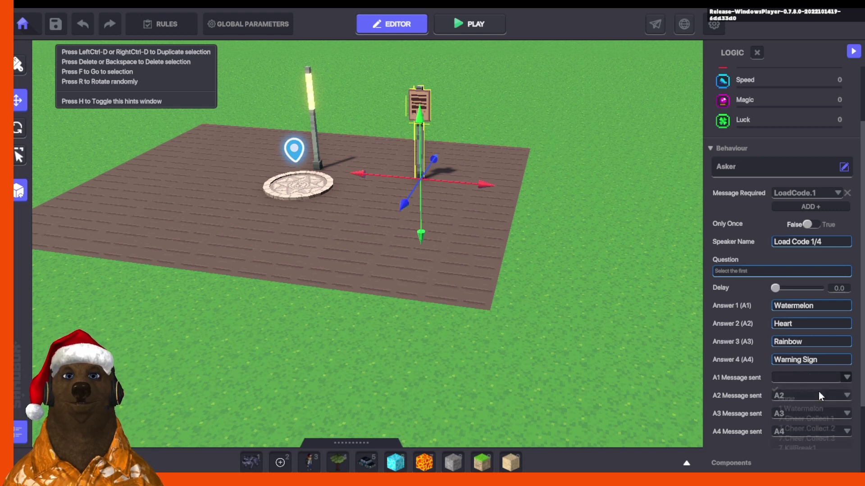
left_click(818, 393)
type("2.")
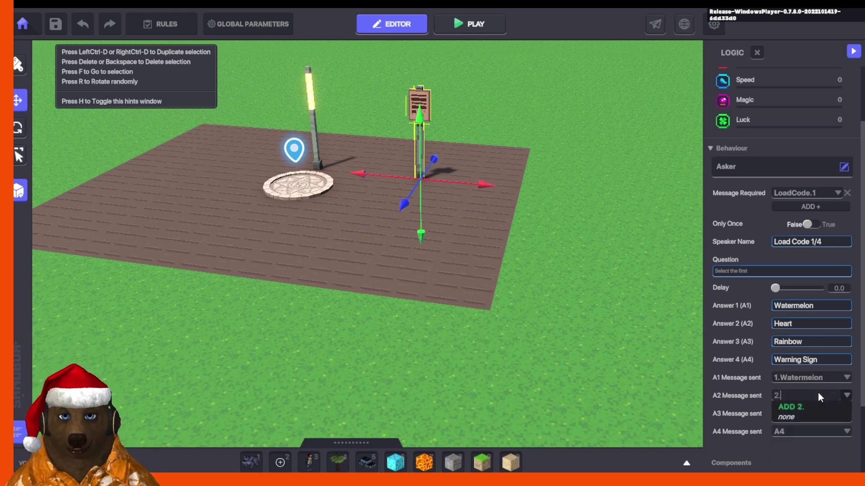
type("H")
key("BackSpace")
key("BackSpace")
key("BackSpace")
type("1.Heart")
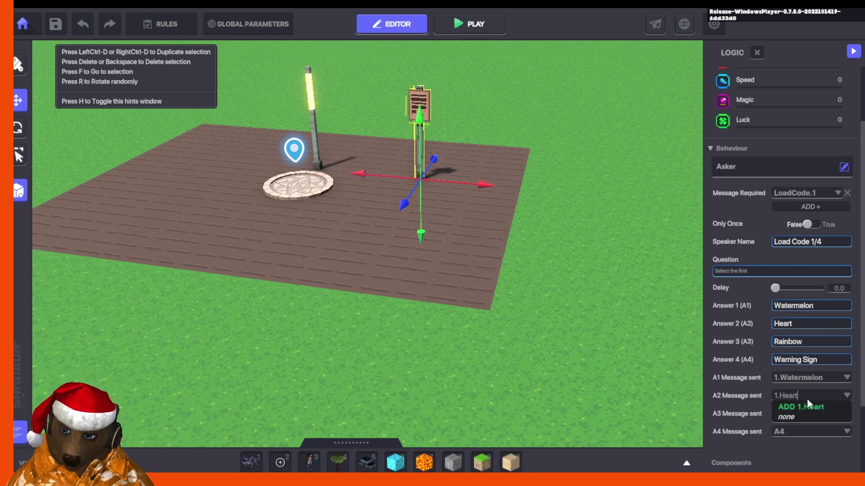
left_click(804, 406)
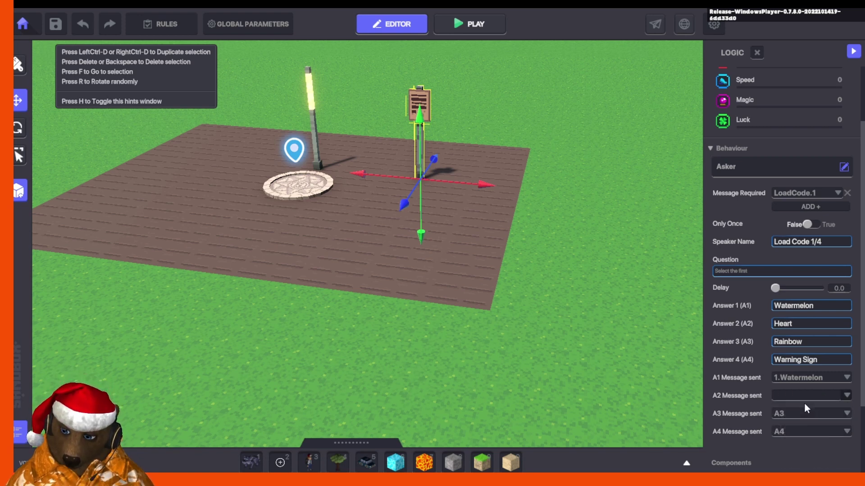
Set the sign's A3 message sent to "1.Rainbow" and its A4 message sent to "1.WarningSign"
left_click(805, 409)
type("1/")
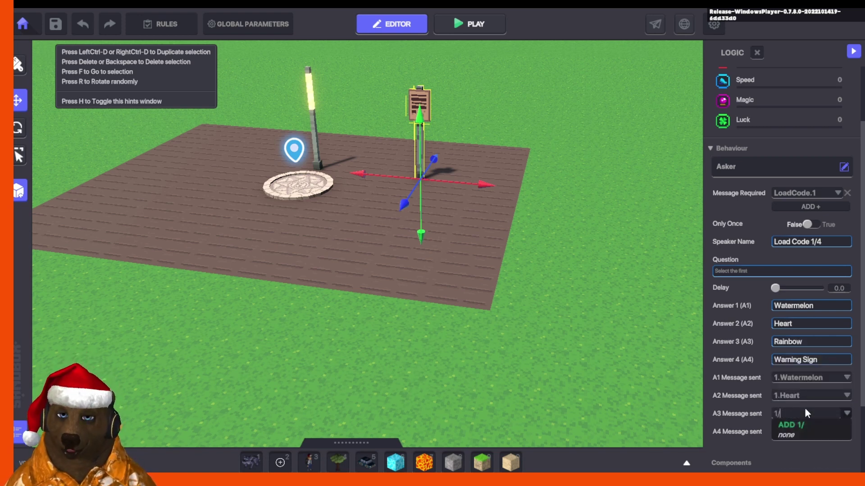
key("BackSpace")
type(".Rainbow")
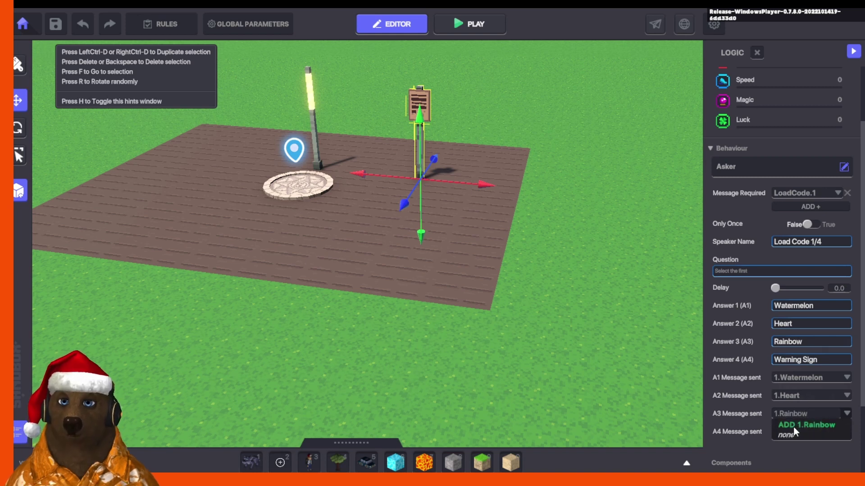
left_click(793, 425)
left_click(797, 431)
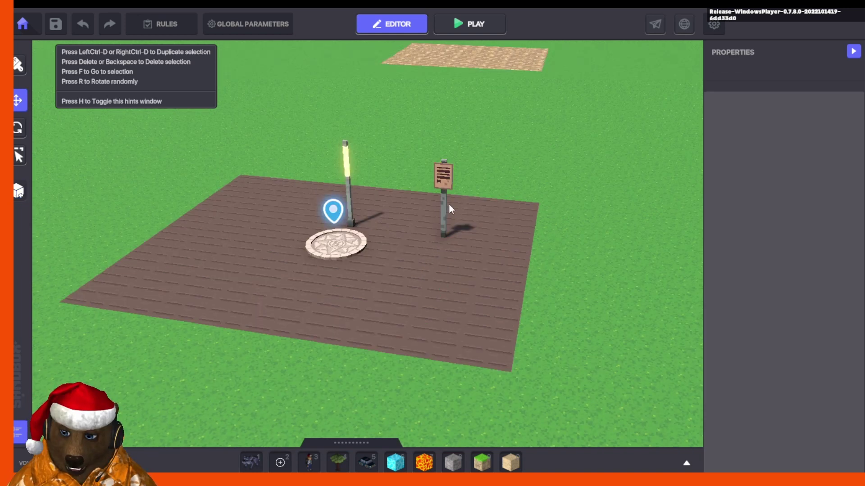
Duplicate the sign toward the platform's edge and set the copy's speaker name to "Load Code 2/4"
left_click(449, 204)
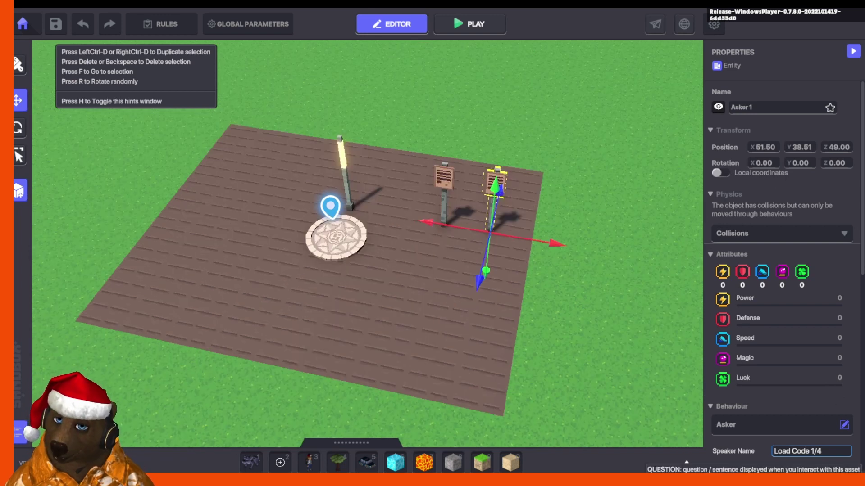
scroll(818, 420, "down", 3)
left_click(814, 370)
left_click(815, 370)
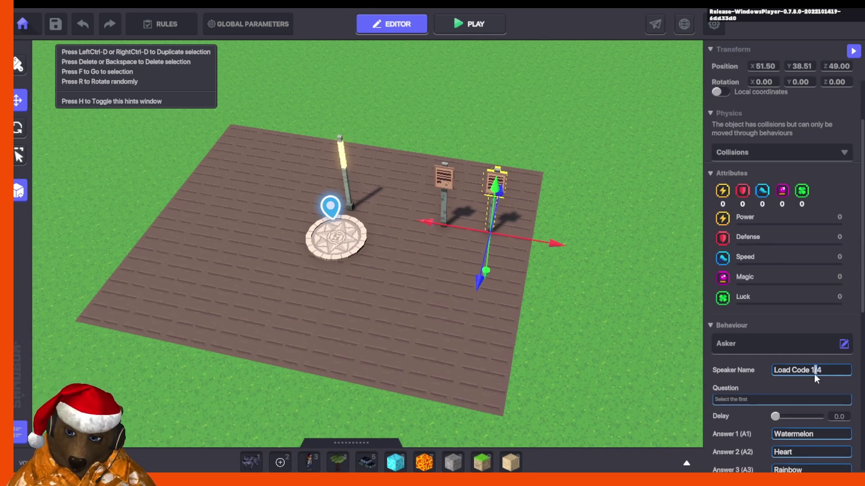
Rename the duplicated sign entity to "LoadCode.2" and the original sign entity to "LoadCode.1"
left_click(781, 68)
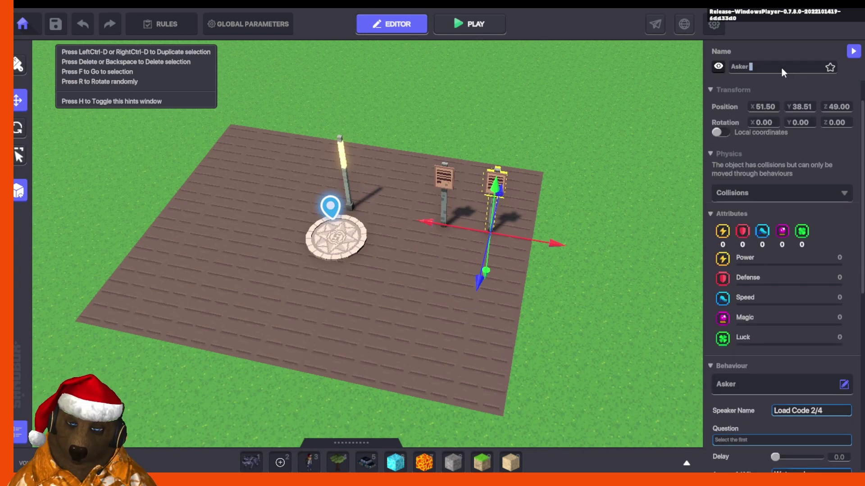
key("ctrl+a")
type("Lo")
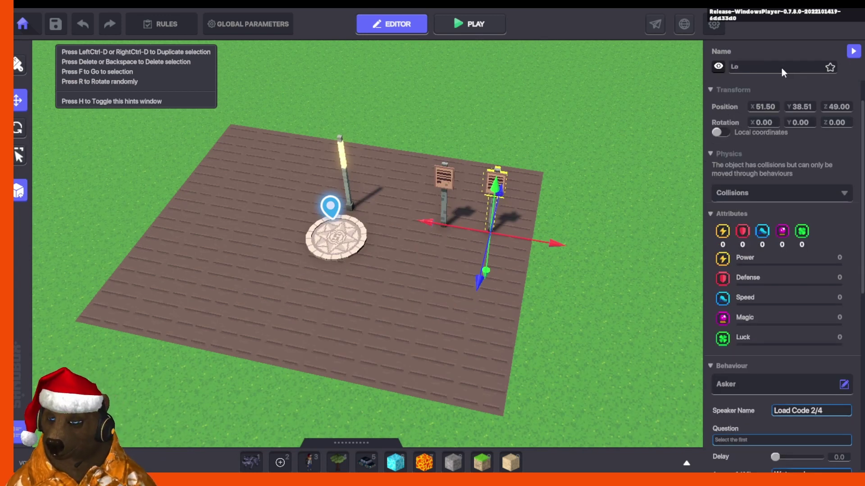
type("adCode.2")
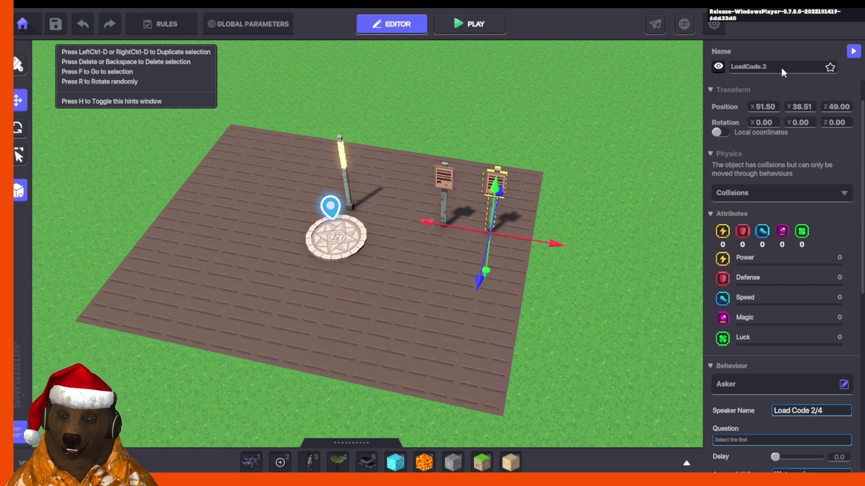
left_click(449, 175)
left_click(763, 63)
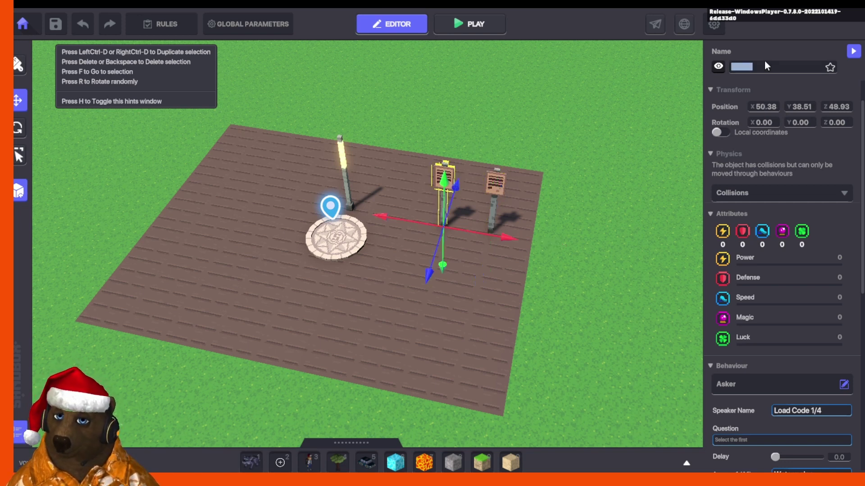
type("LoadG")
key("BackSpace")
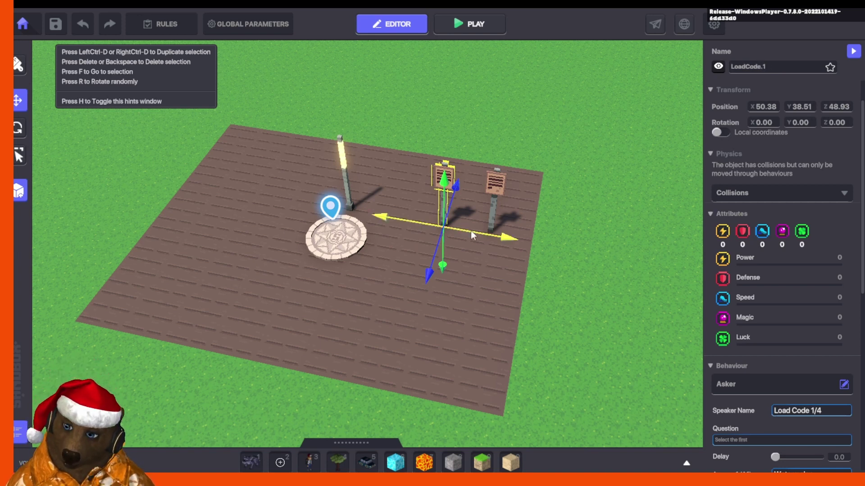
Change the required message of the duplicated sign's Asker behaviour to "LoadCode.2"
left_click(490, 183)
scroll(796, 311, "down", 3)
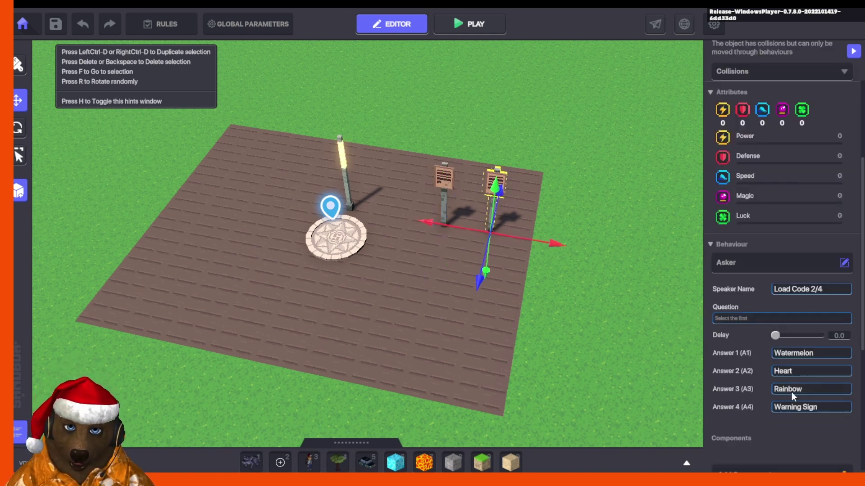
scroll(792, 380, "down", 3)
left_click(803, 345)
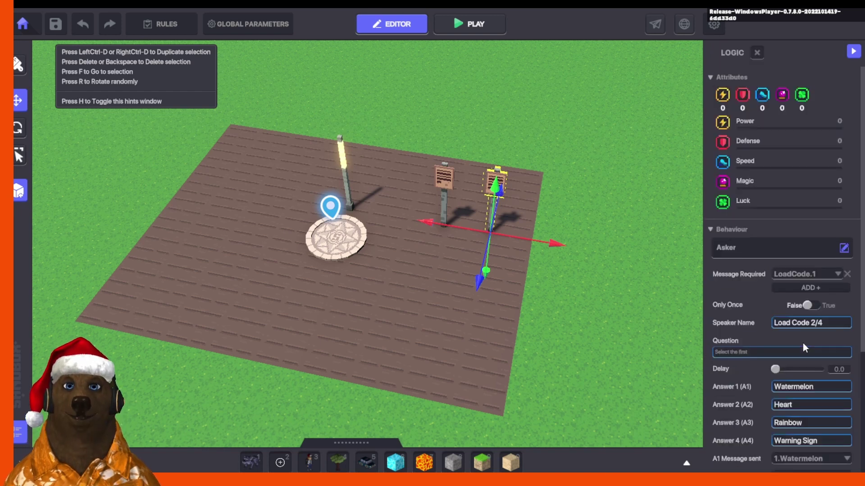
left_click(818, 273)
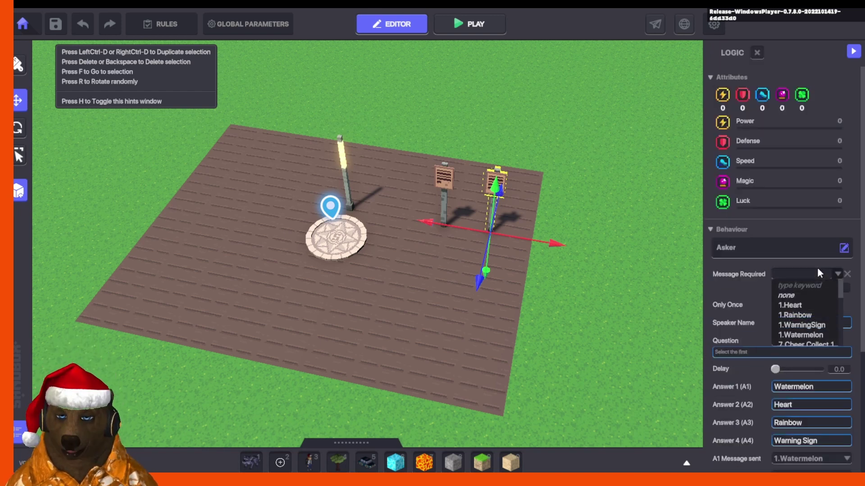
type("LoadCod")
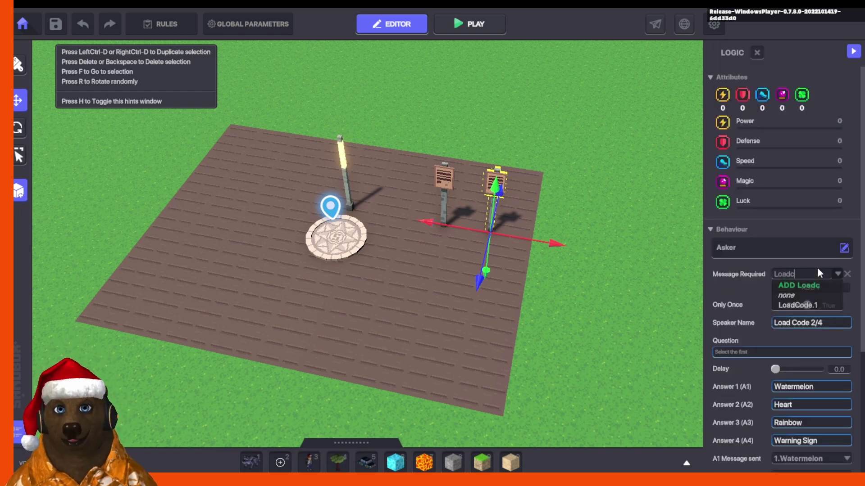
type("e.2")
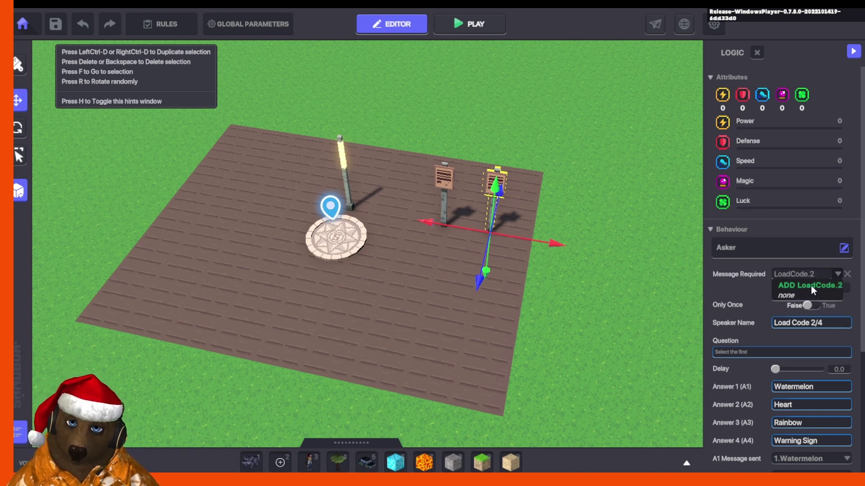
left_click(811, 286)
Set the Load Code 2/4 sign's A1 message sent to "2.Watermelon" and its A2 message sent to "2.Heart"
scroll(808, 425, "down", 2)
left_click(784, 382)
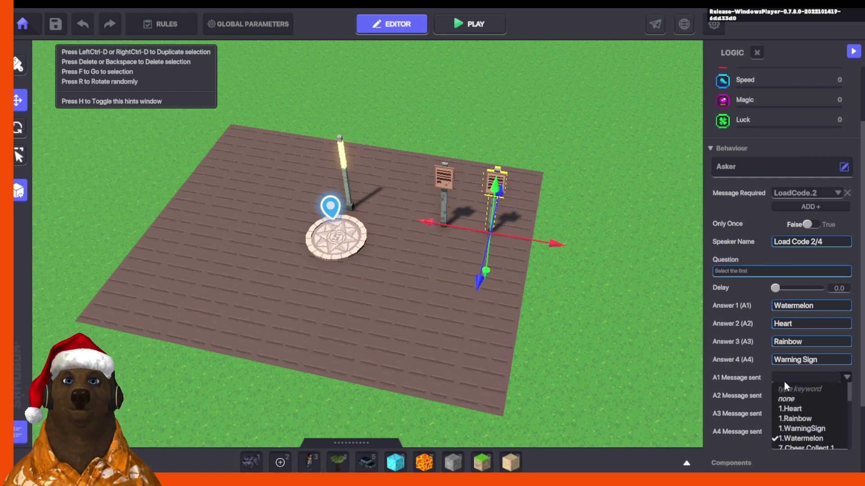
type("2.Watermelon")
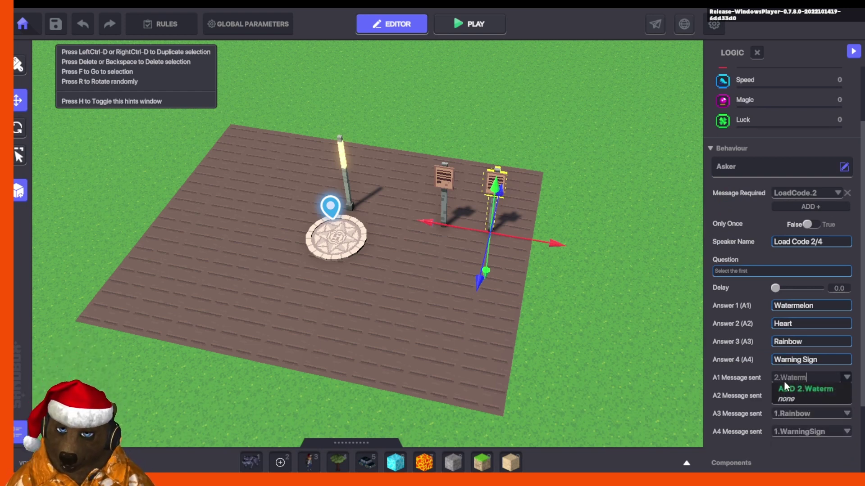
left_click(801, 389)
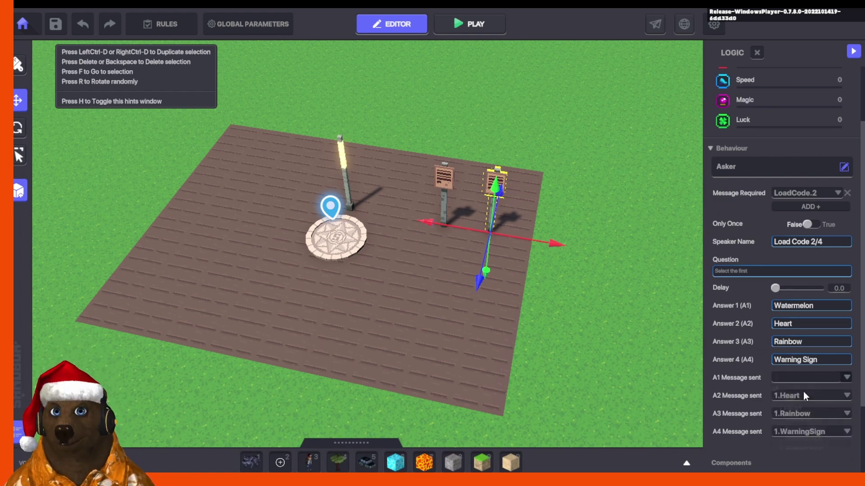
left_click(803, 394)
type("2.Heat")
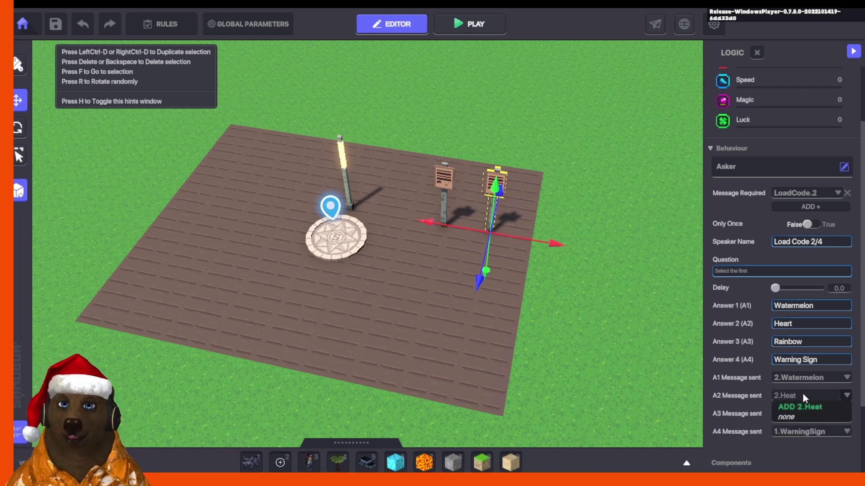
left_click(806, 408)
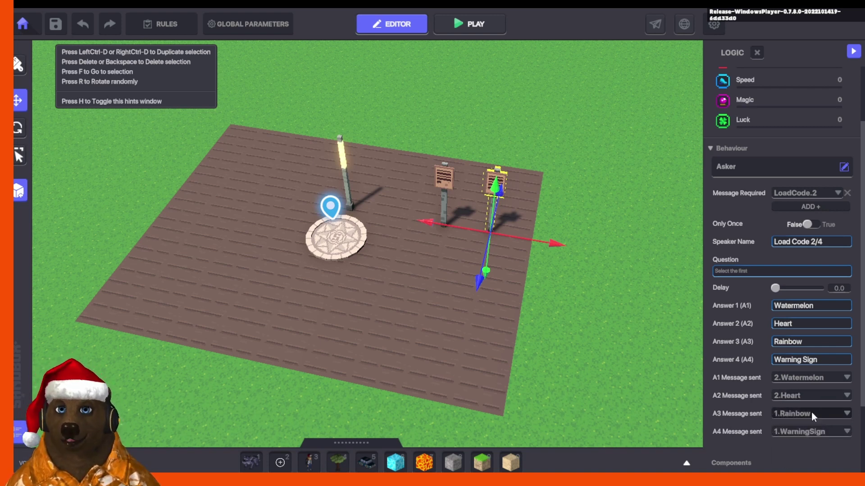
Set the same sign's A3 message sent to "2.Rainbox" and its A4 message sent to "2.WarningSign"
left_click(812, 411)
type("2.Rainbox")
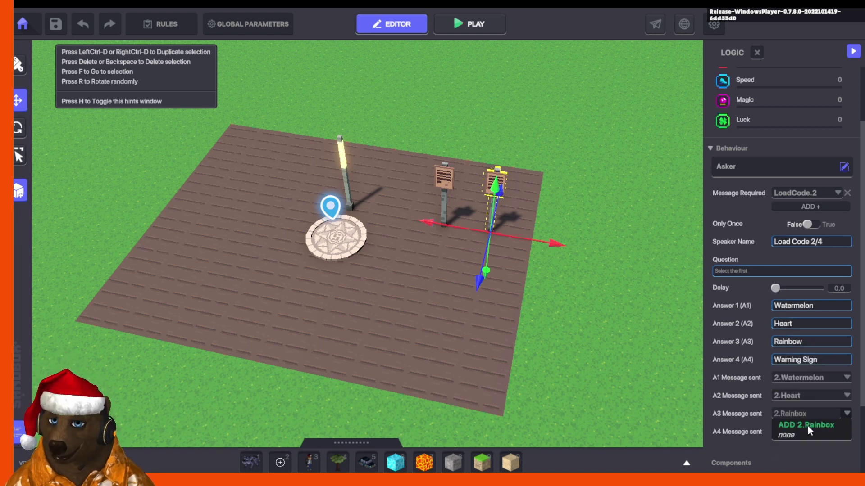
left_click(807, 426)
left_click(805, 434)
type("1")
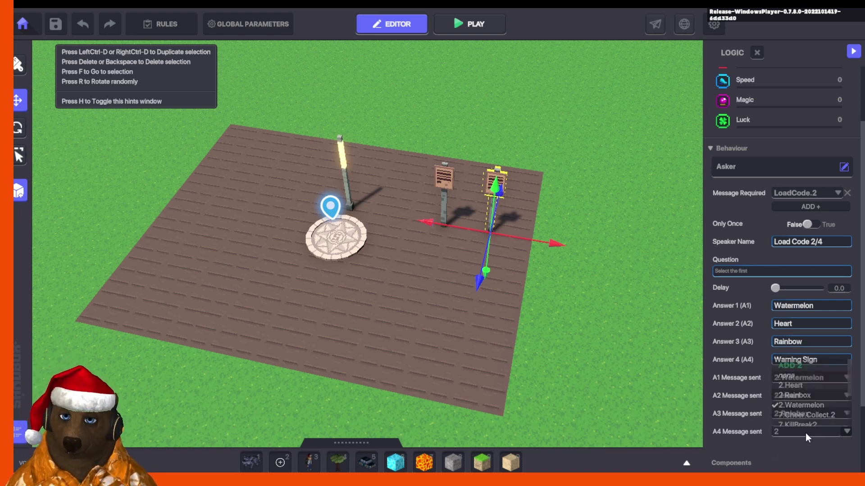
key("BackSpace")
type("2.WarningSign")
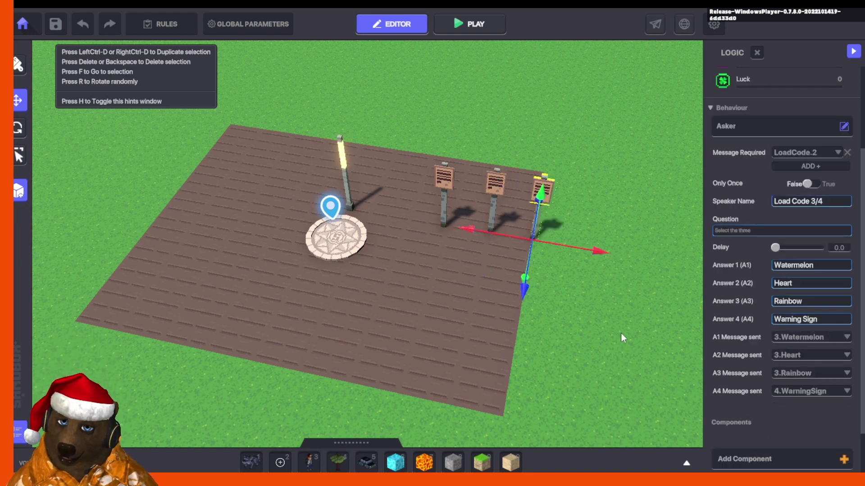
Change the required message of the Load Code 3/4 sign's Asker behaviour to "LoadCode.3"
left_click(550, 224)
left_click(542, 193)
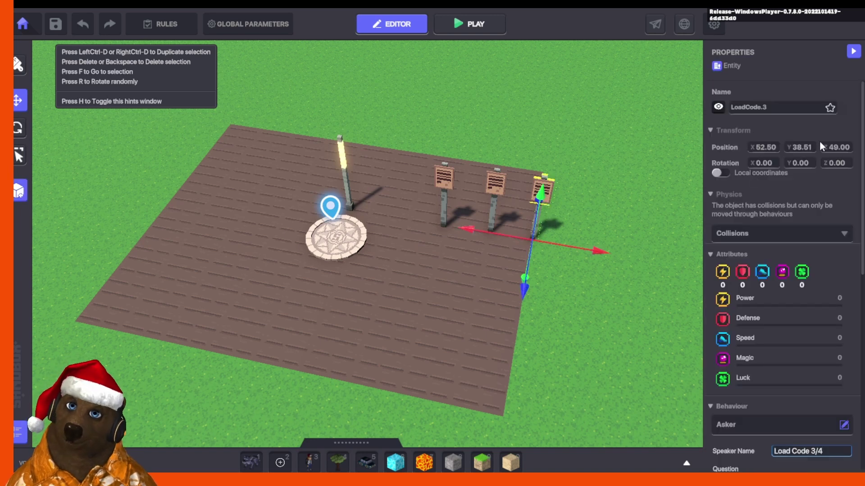
scroll(812, 320, "down", 4)
scroll(787, 335, "down", 3)
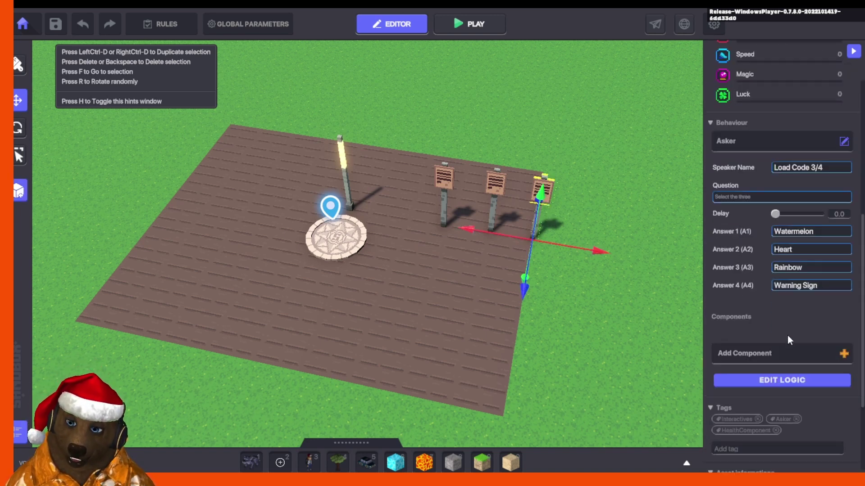
left_click(772, 390)
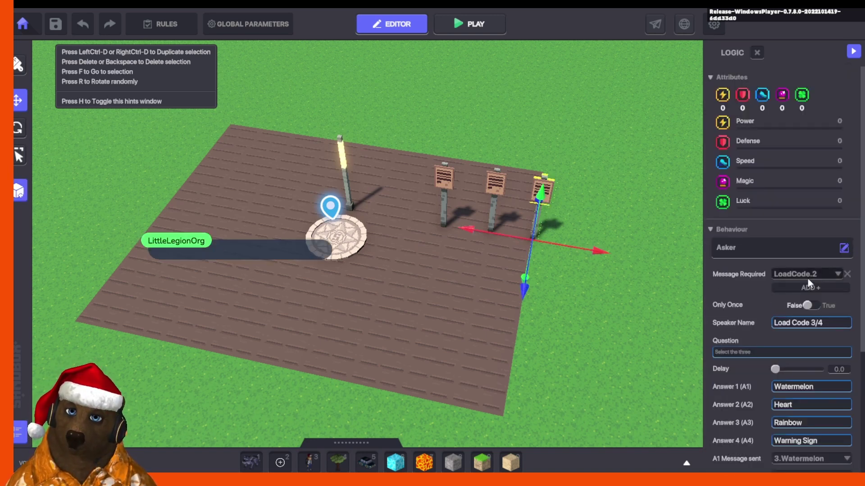
left_click(808, 278)
type("LoadCod")
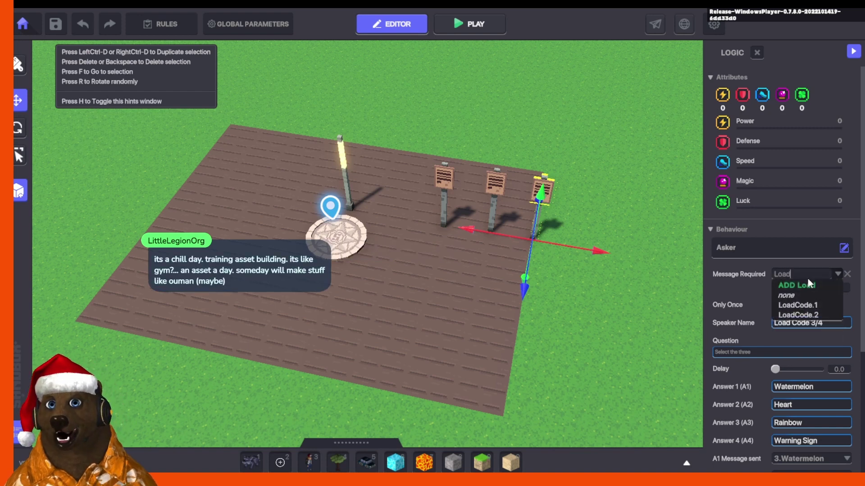
key("BackSpace")
key("BackSpace")
key("BackSpace")
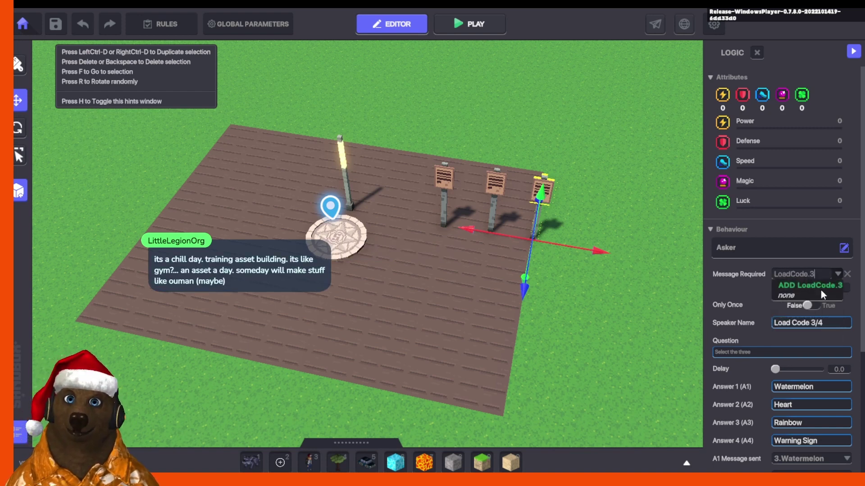
Change the required message of the fourth sign's Asker behaviour to "LoadCode.4" and deselect the sign
type("Code.4")
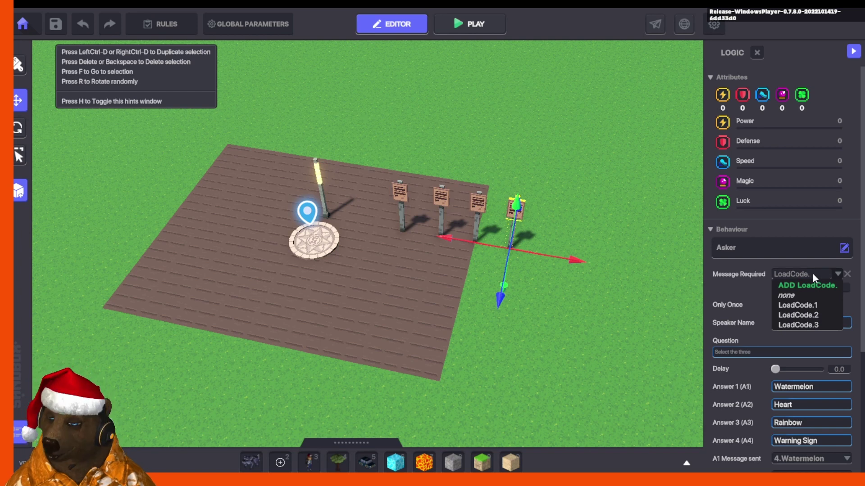
left_click(820, 287)
left_click(555, 298)
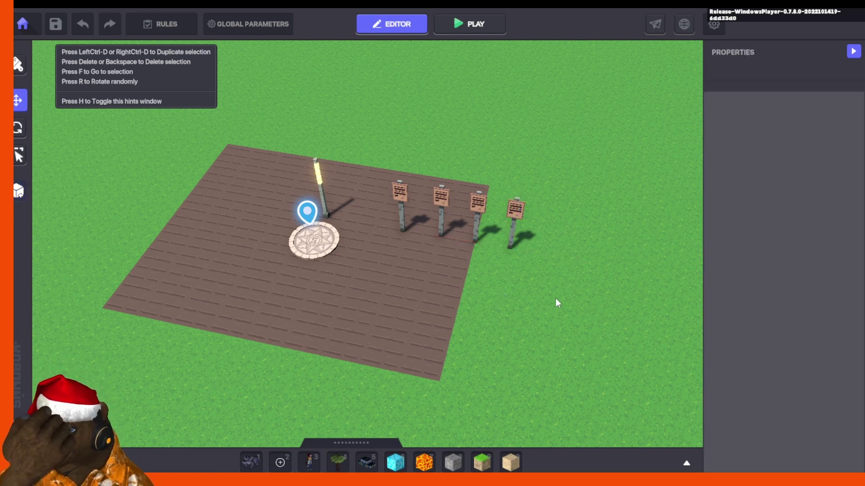
Check the first sign's required message and make the light post's Speaker component send "LoadCode.1" when spoken
scroll(479, 290, "up", 6)
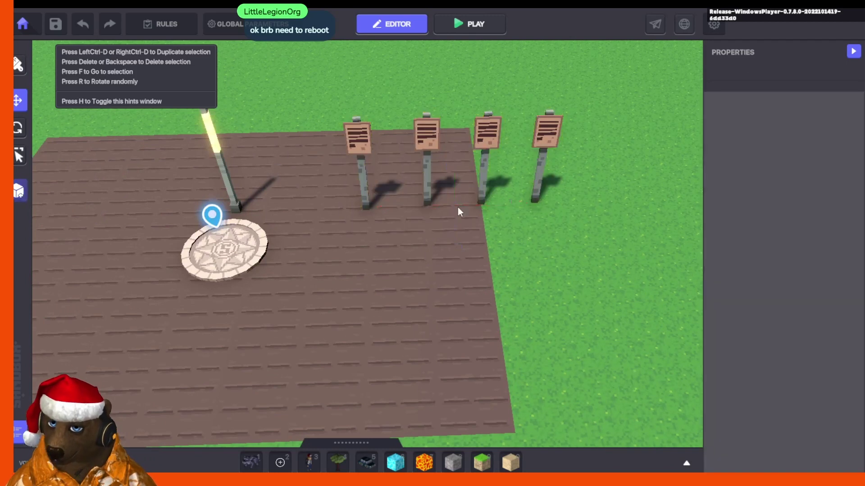
left_click(357, 140)
scroll(762, 406, "down", 5)
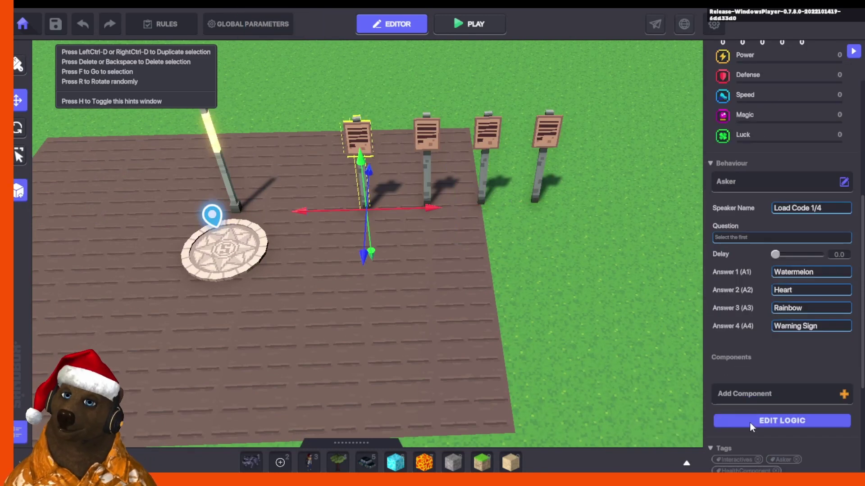
scroll(739, 449, "down", 4)
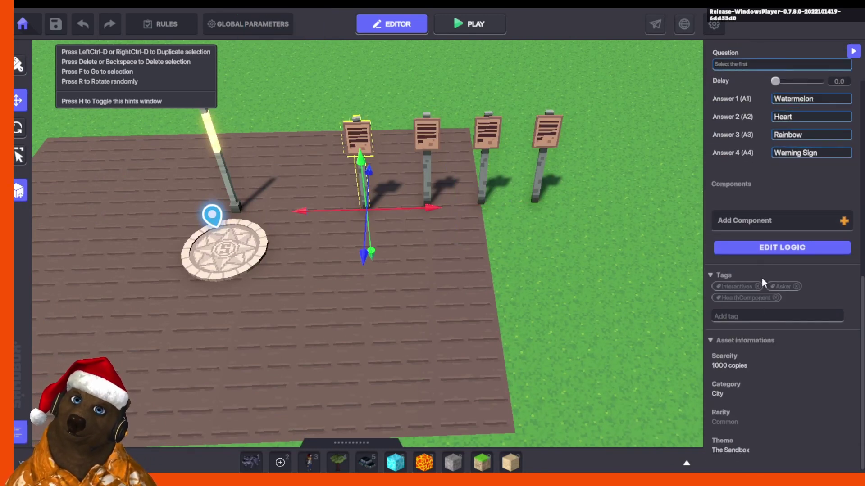
left_click(773, 246)
scroll(754, 416, "down", 3)
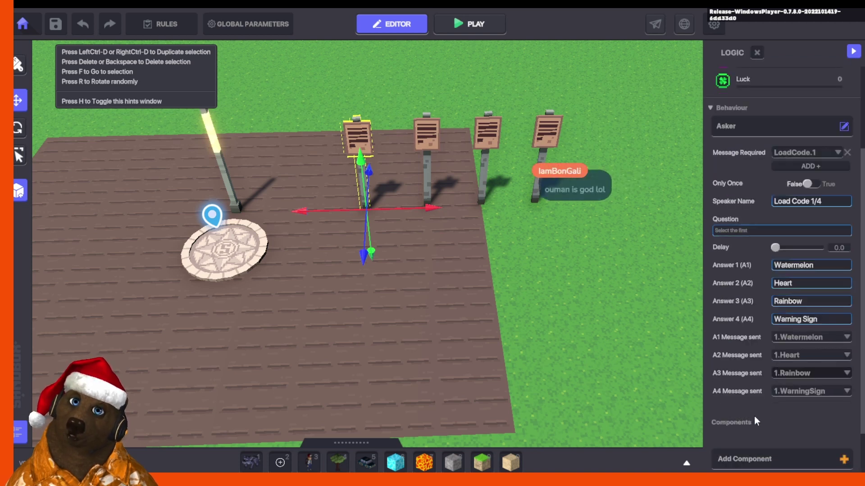
left_click(216, 149)
scroll(777, 434, "down", 4)
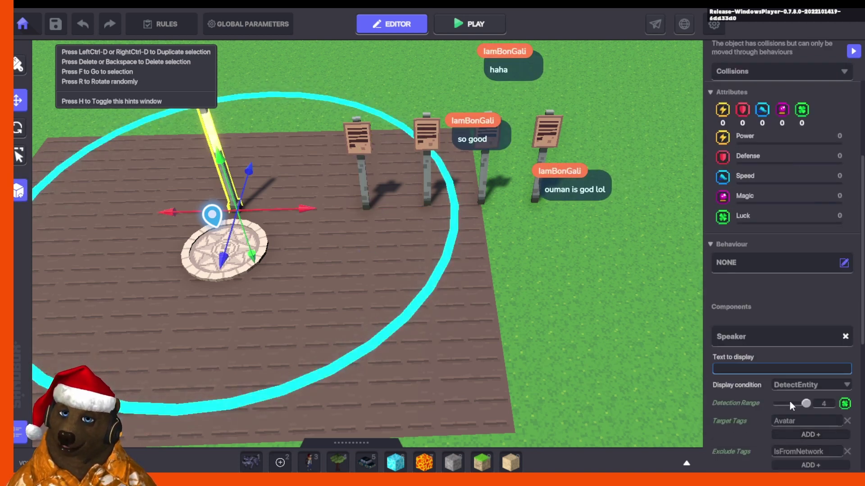
scroll(790, 403, "down", 3)
left_click(794, 359)
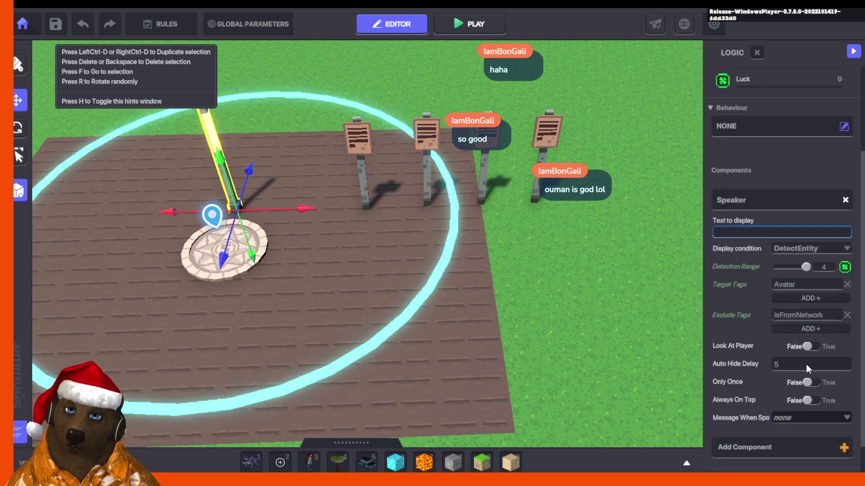
left_click(801, 415)
type("Loa")
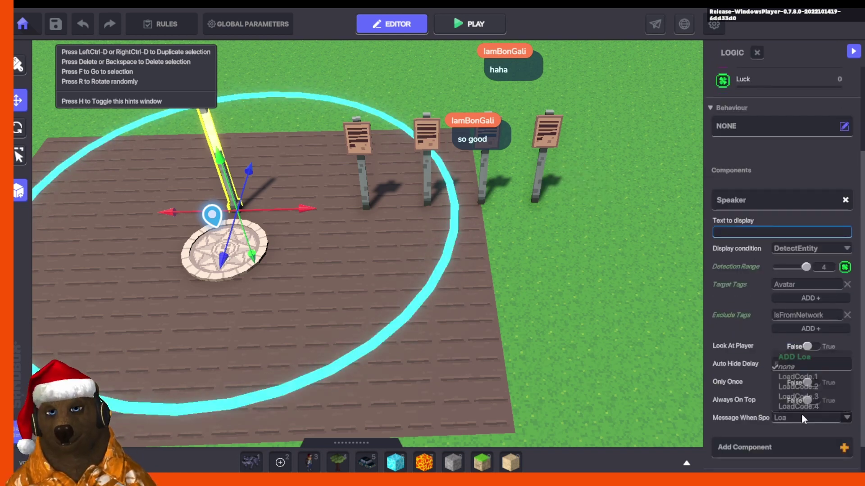
type("d")
left_click(800, 372)
left_click(593, 322)
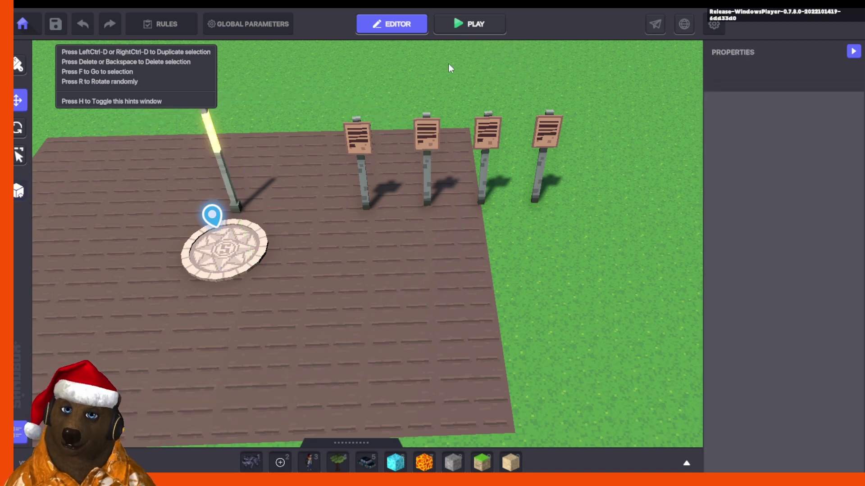
Playtest the experience by walking from the spawn point to the first sign, and return to the editor
left_click(456, 24)
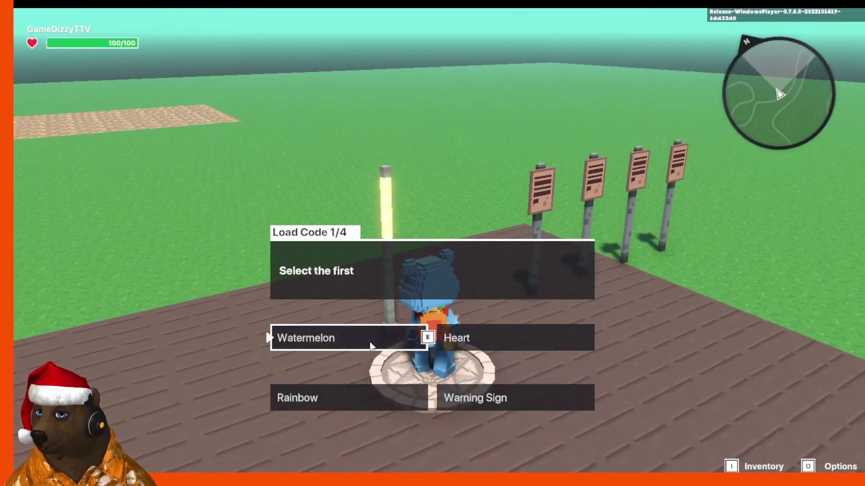
left_click(370, 346)
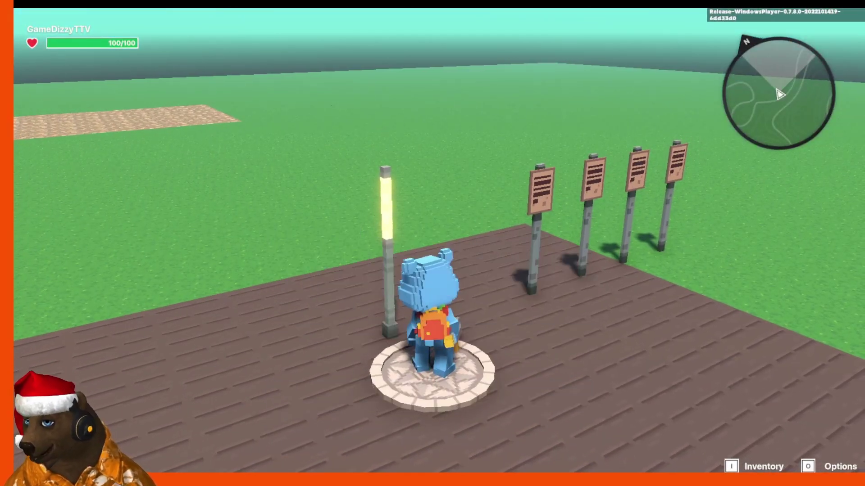
key("w")
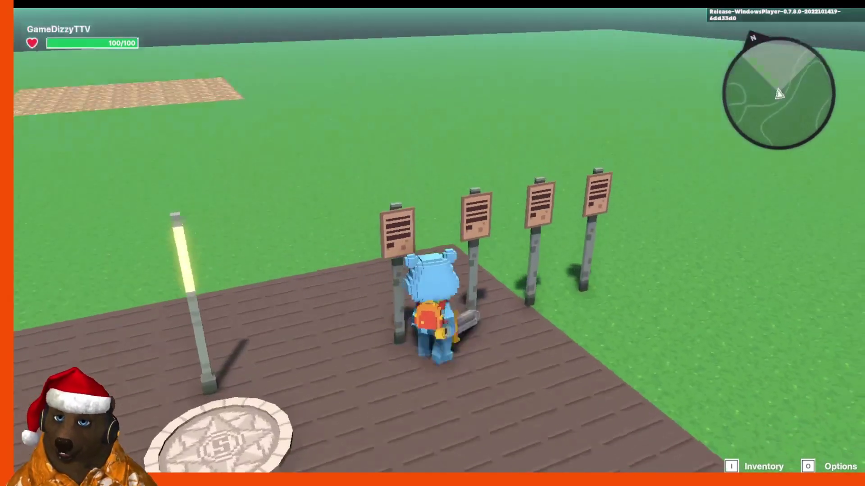
key("Tab")
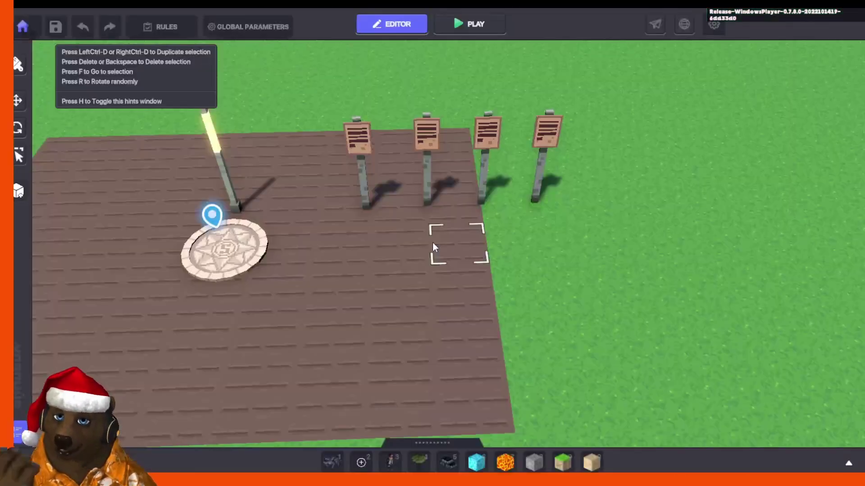
Search the asset library for "nump" and place a NumPad Switch on the platform in front of the signs
left_click(357, 151)
scroll(774, 427, "down", 3)
scroll(801, 461, "down", 4)
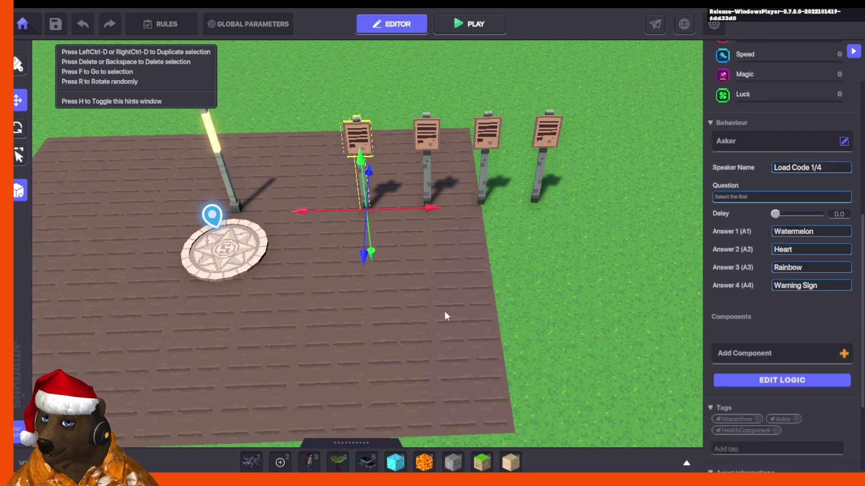
left_click(353, 450)
left_click(193, 402)
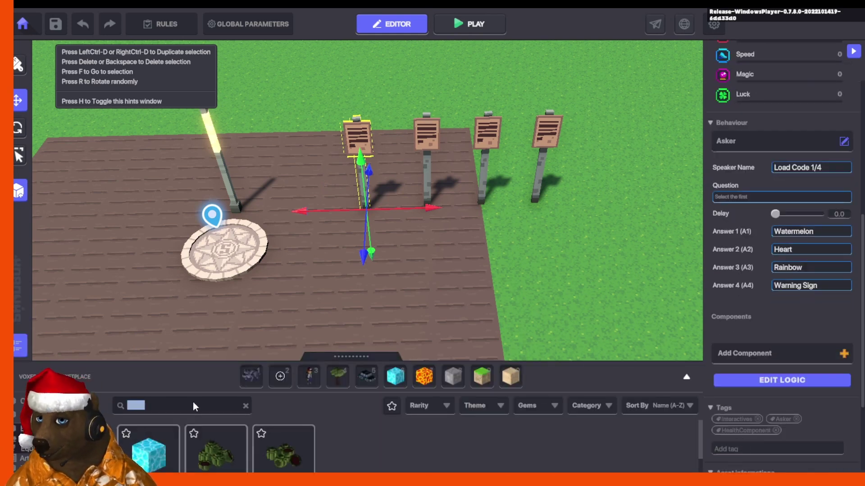
type("nump")
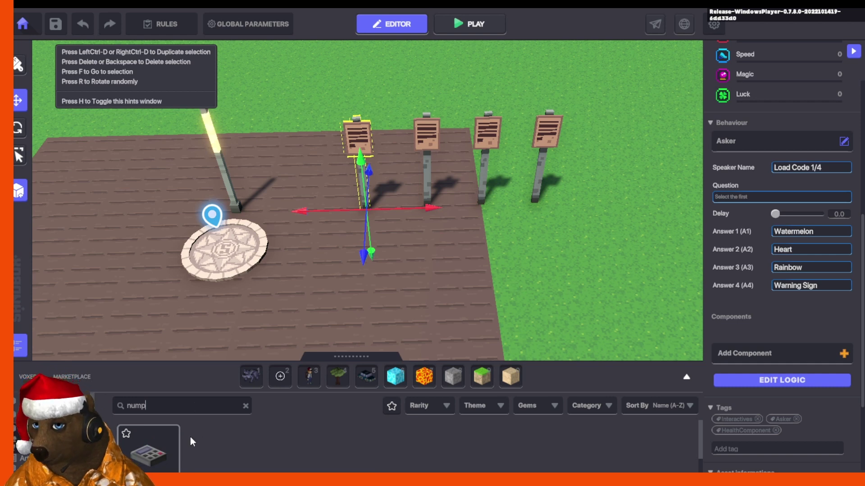
mouse_move(182, 423)
left_click_drag(182, 423, 417, 279)
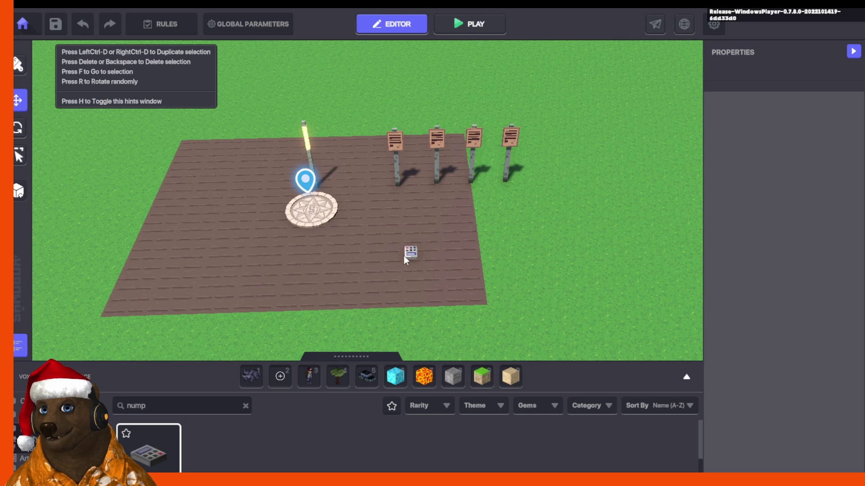
Change the NumPad Switch's behaviour from Button to Message Broadcaster
left_click(410, 254)
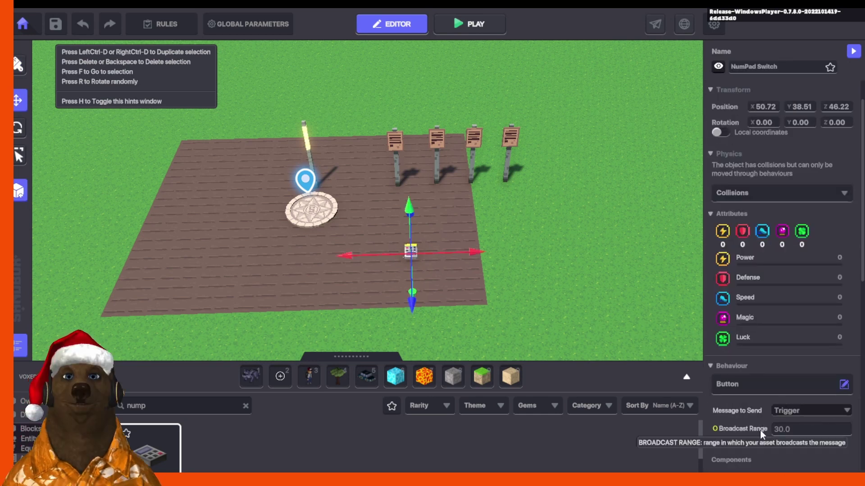
left_click(772, 385)
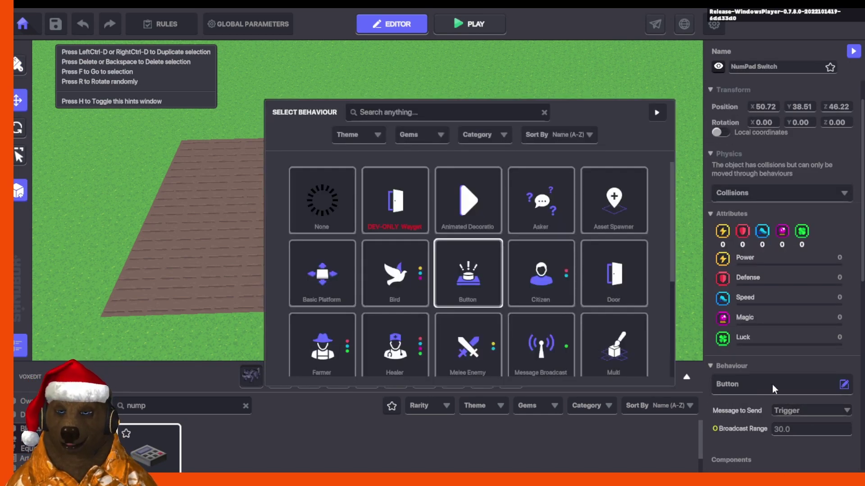
scroll(636, 356, "down", 3)
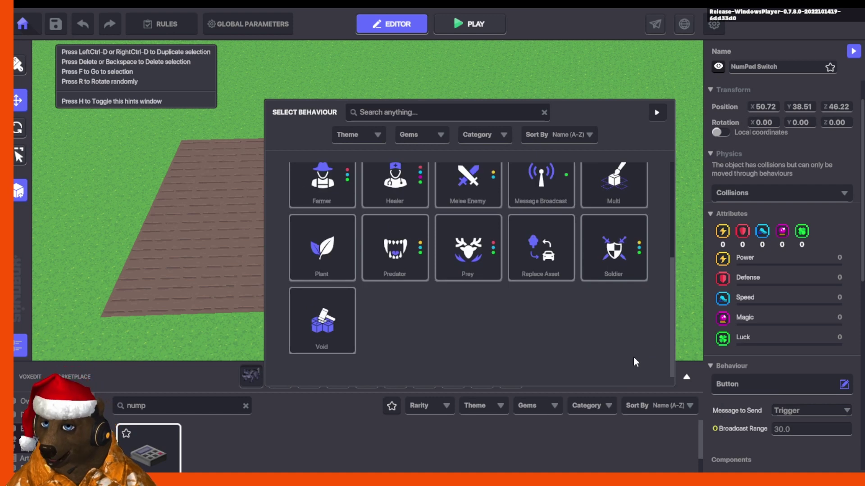
scroll(623, 357, "up", 2)
left_click(542, 299)
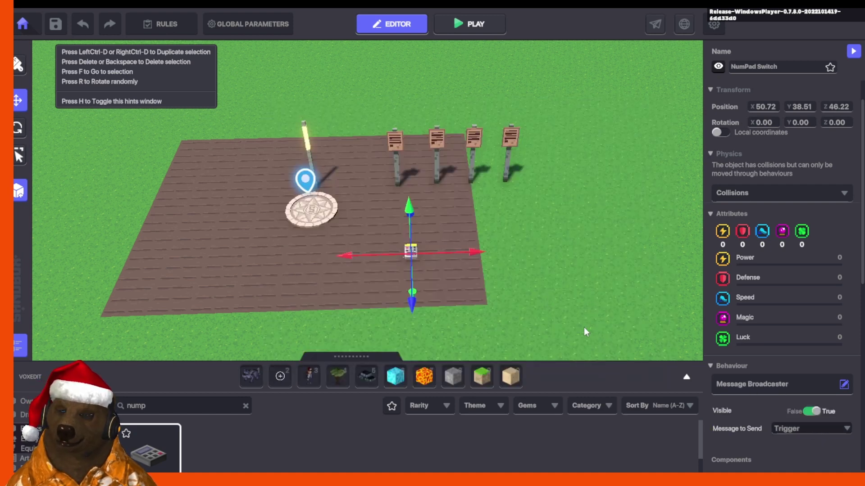
Remove the Indicator component from the NumPad Switch and open its logic settings
left_click(818, 427)
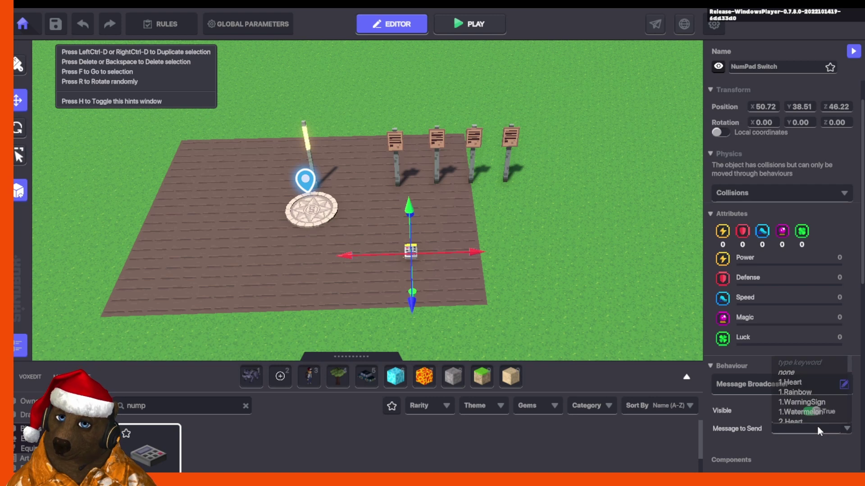
left_click(818, 426)
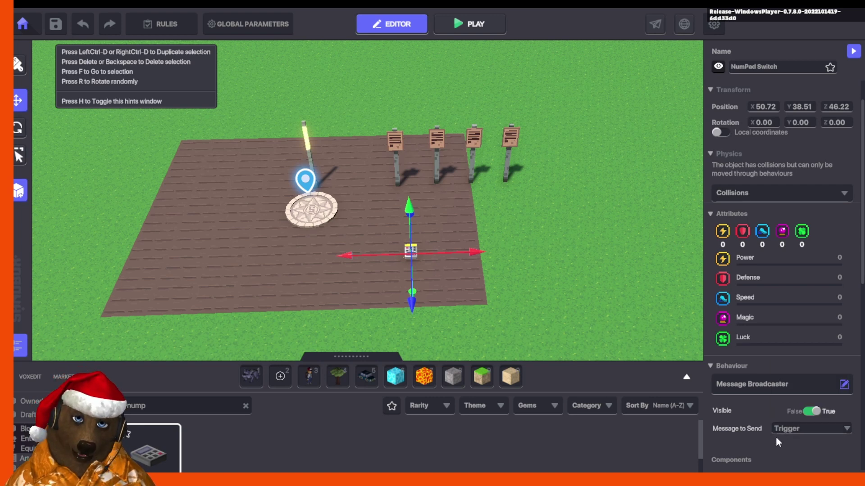
scroll(775, 437, "down", 5)
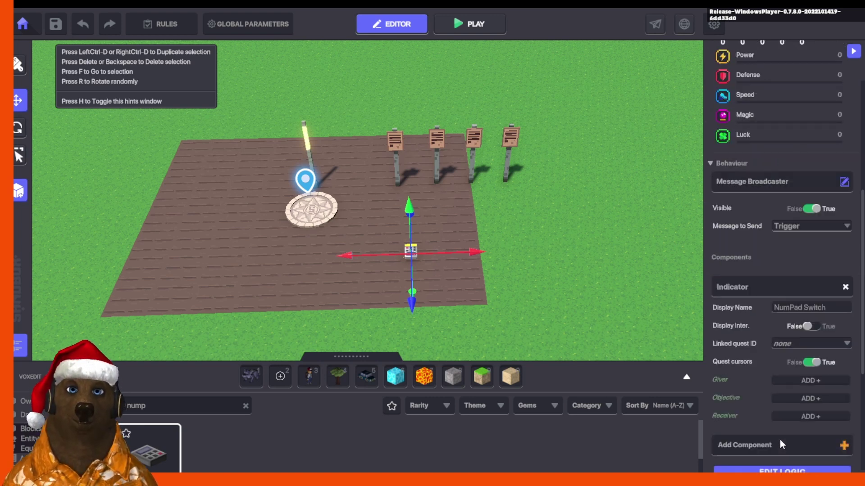
left_click(845, 287)
scroll(807, 321, "up", 3)
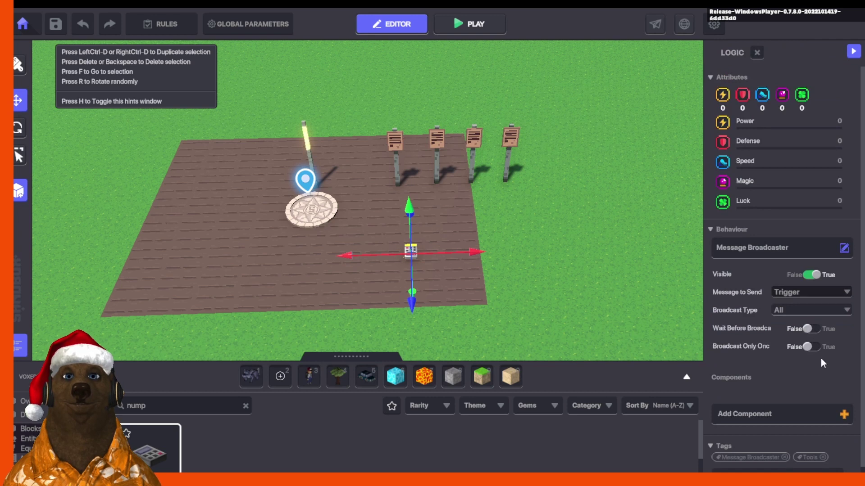
Make the NumPad Switch wait before broadcasting, remove its Interact requirement, and set its message to send to LoadCode.2
left_click(812, 327)
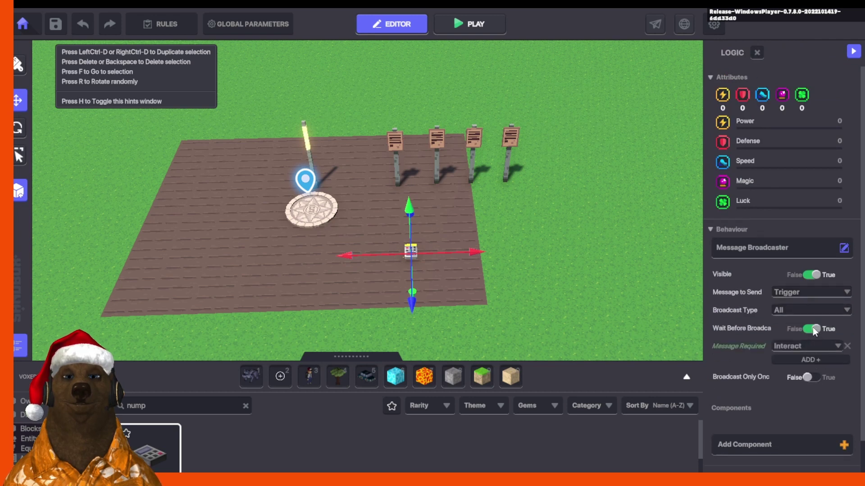
left_click(847, 347)
left_click(831, 296)
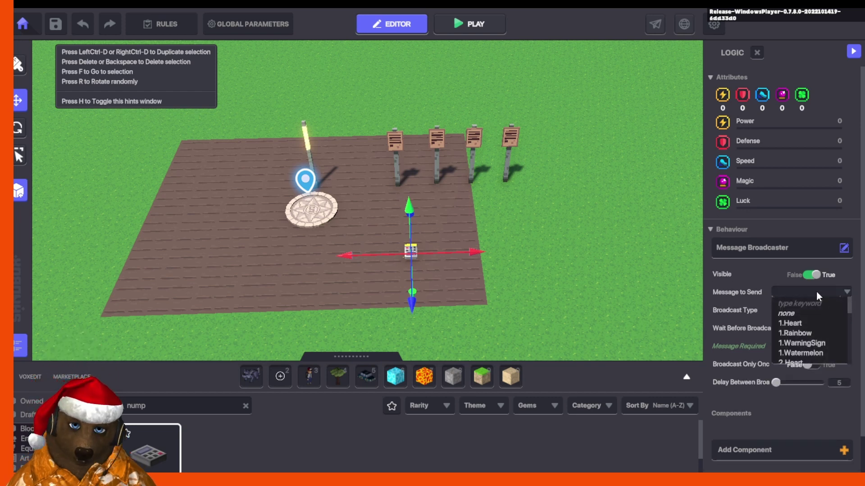
type("Loa")
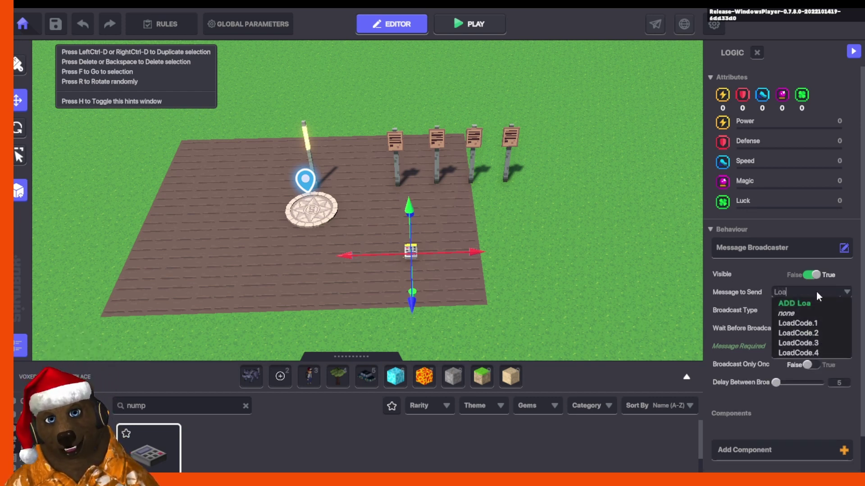
left_click(814, 334)
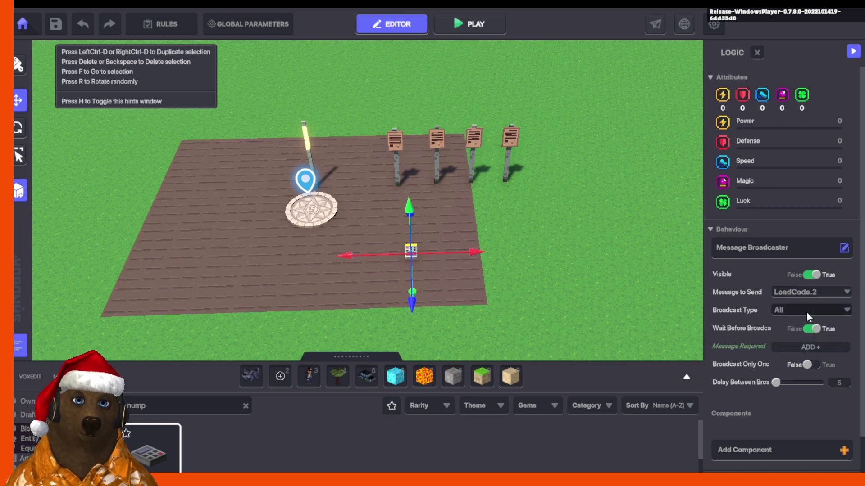
Set the broadcast type to EveryoneInRange with a range of 5, and move the NumPad Switch closer to the signs
left_click(806, 314)
left_click(806, 316)
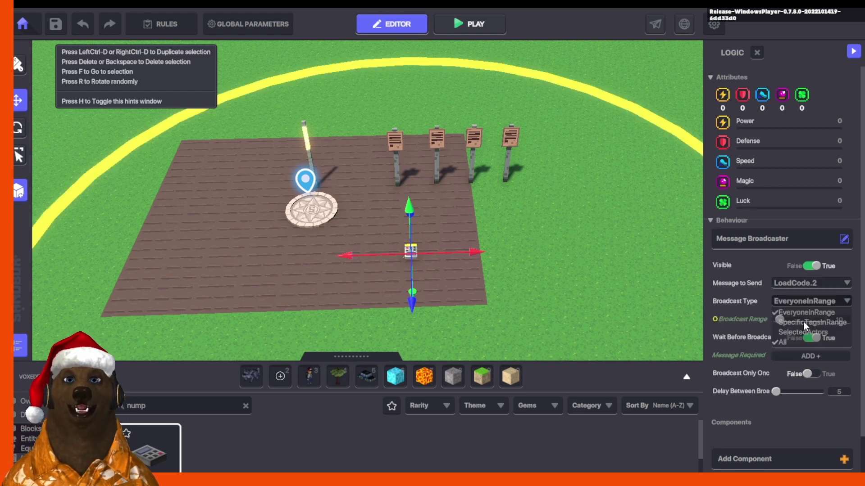
left_click_drag(411, 302, 402, 268)
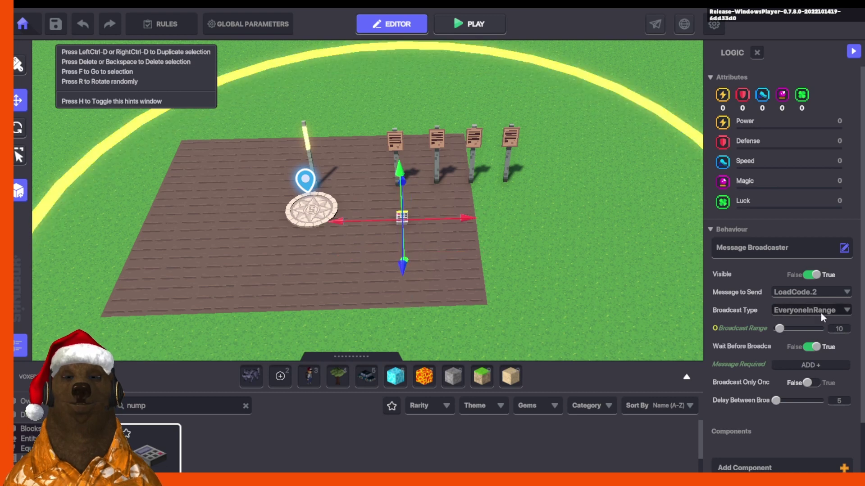
left_click(846, 332)
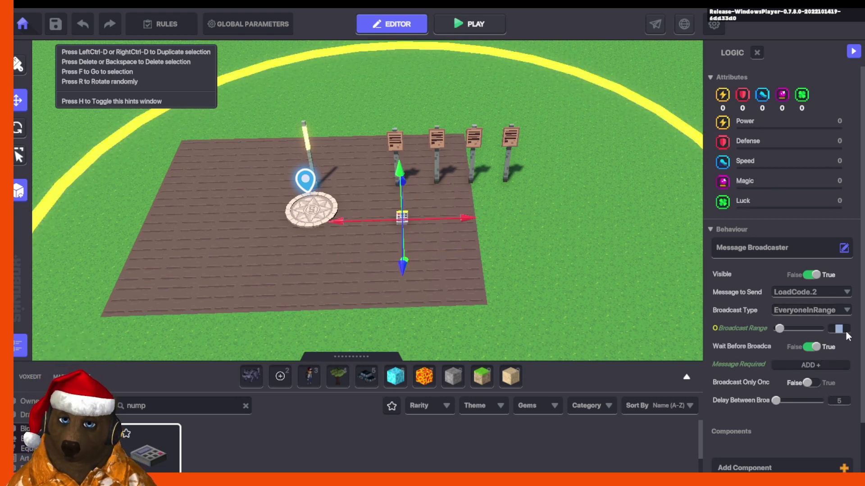
type("5")
key("Return")
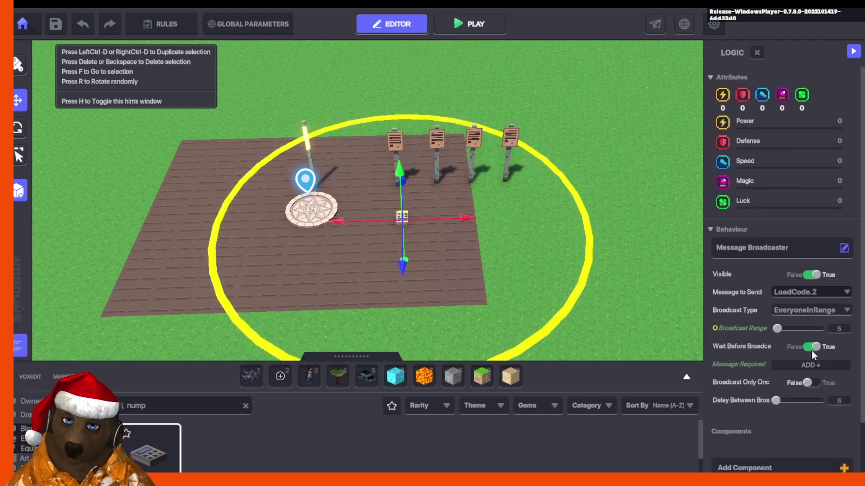
Add 1.Watermelon, 1.Heart, 1.Rainbow and 1.WarningSign as the required messages of the NumPad Switch
scroll(810, 435, "down", 3)
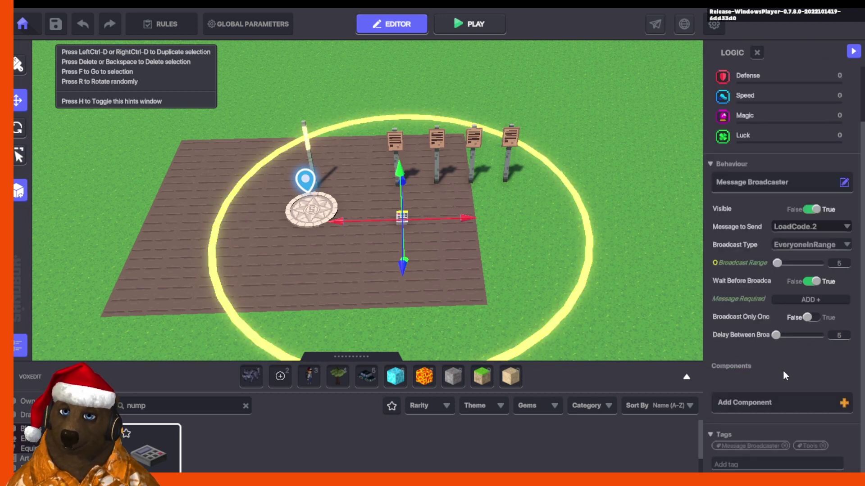
left_click(802, 299)
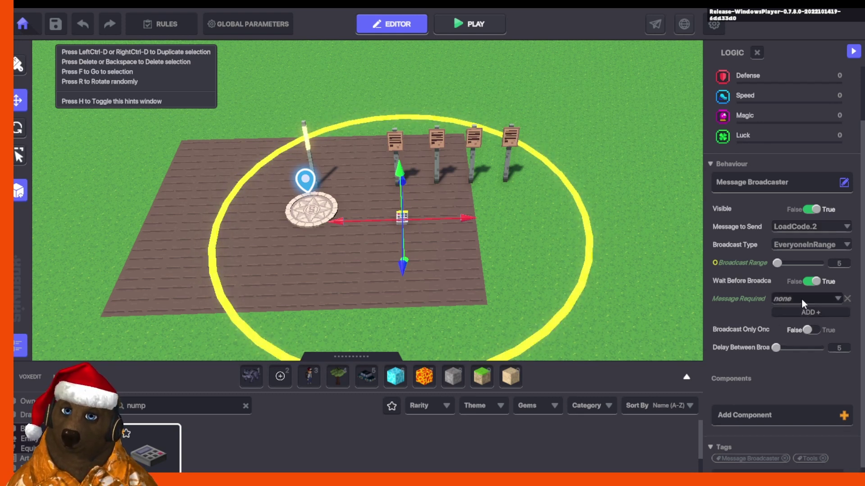
left_click(801, 299)
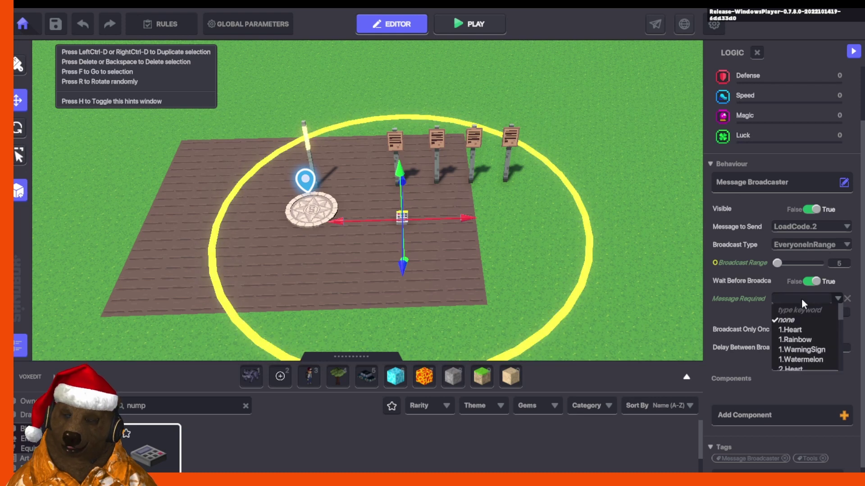
left_click(800, 359)
left_click(815, 310)
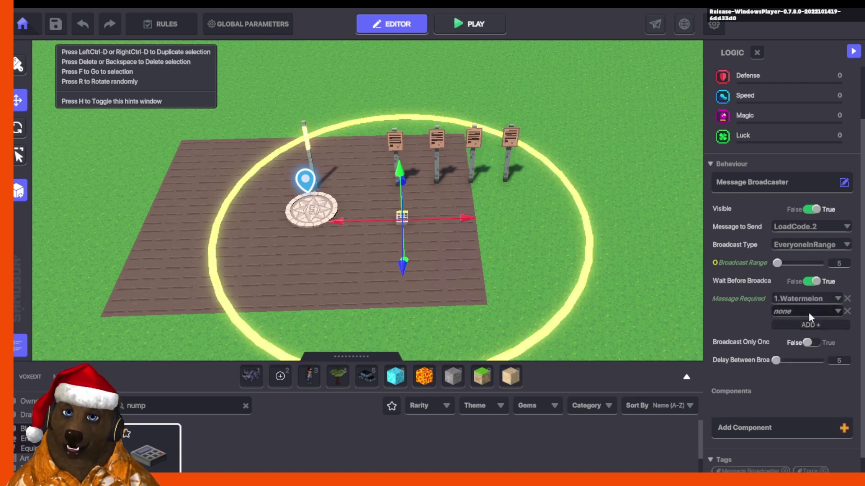
left_click(809, 313)
type("1")
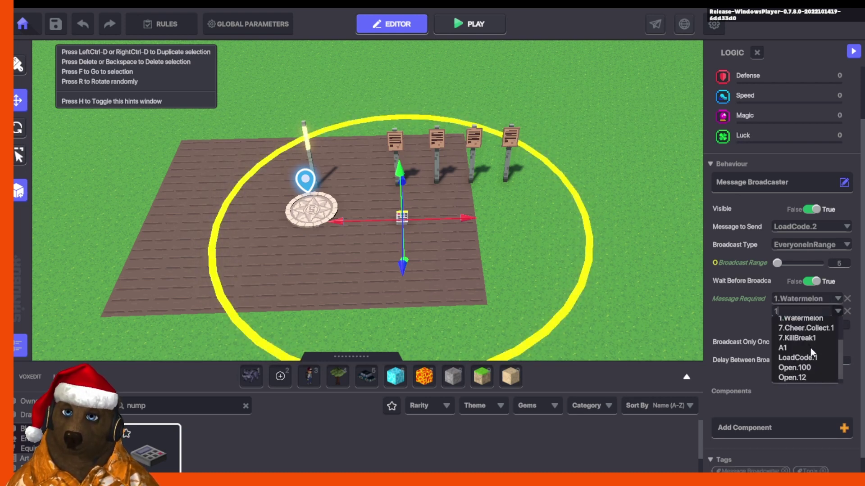
scroll(810, 348, "up", 3)
left_click(801, 343)
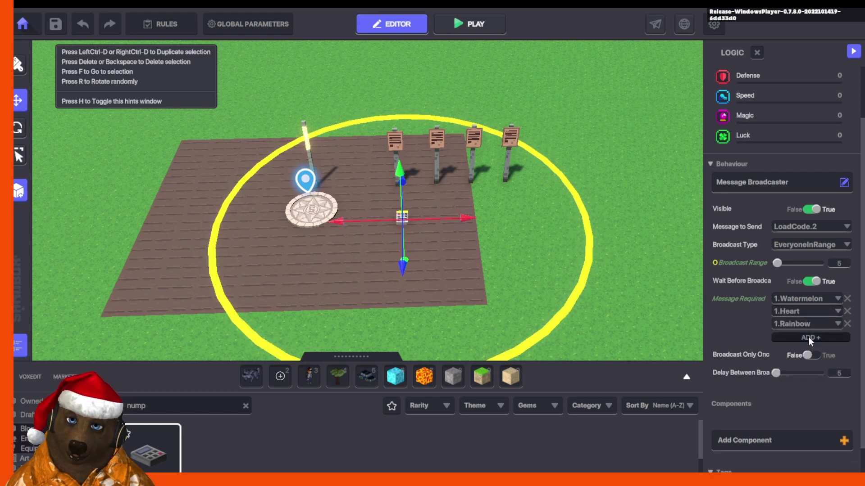
left_click(808, 337)
left_click(805, 336)
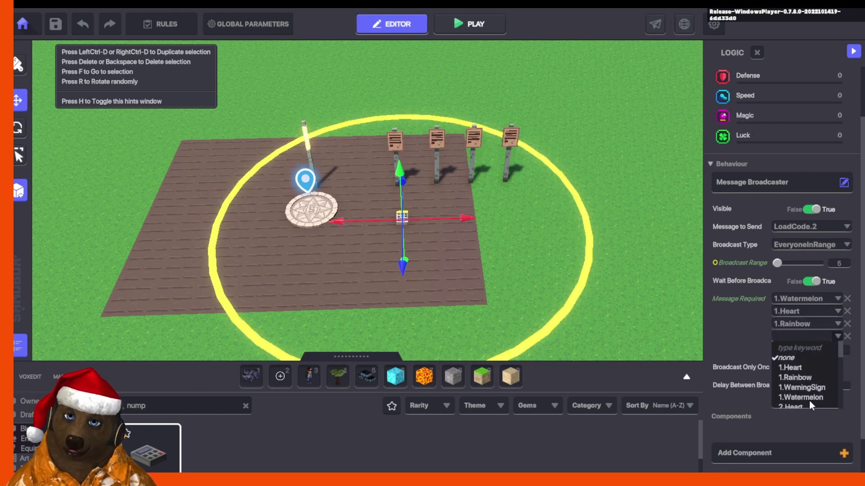
left_click(809, 387)
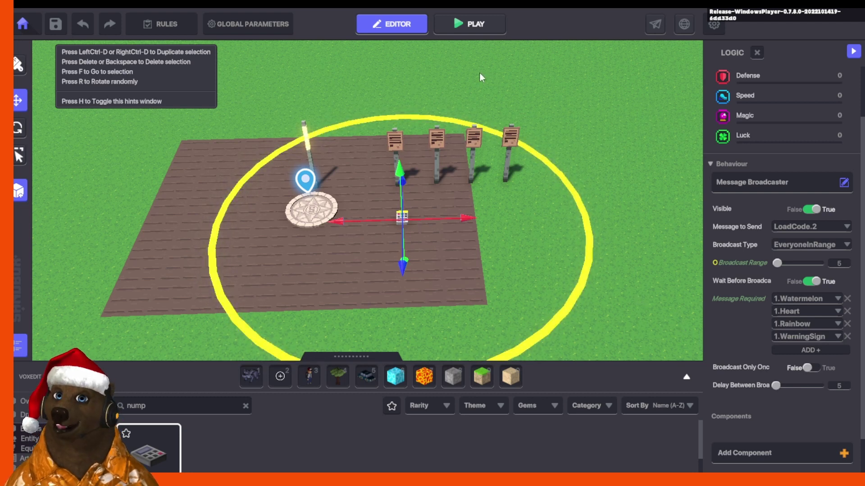
Playtest the experience, answer Watermelon to the first load code question, and return to the editor
left_click(484, 22)
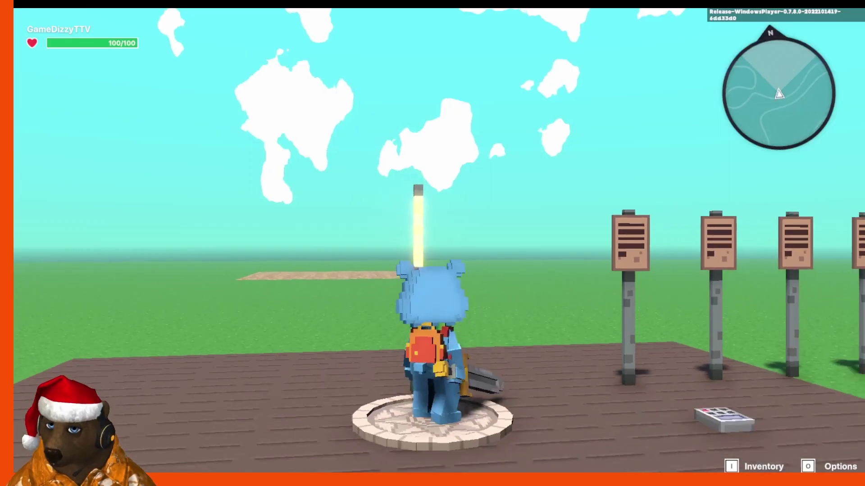
left_click(350, 338)
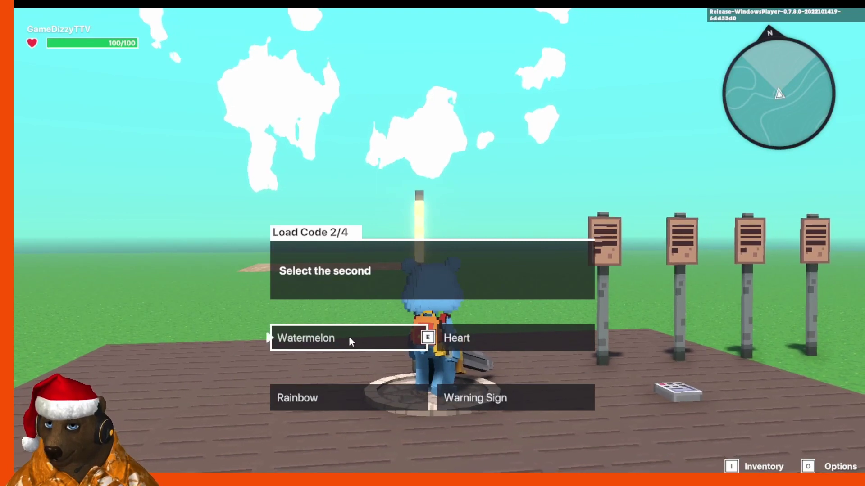
left_click(418, 332)
key("Escape")
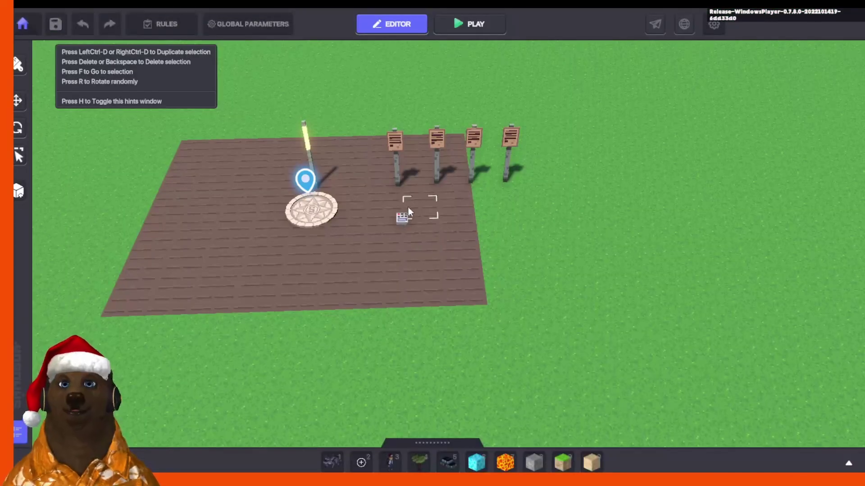
Duplicate the NumPad Switch beside the original and set the copy's message to send to LoadCode.3
left_click(404, 216)
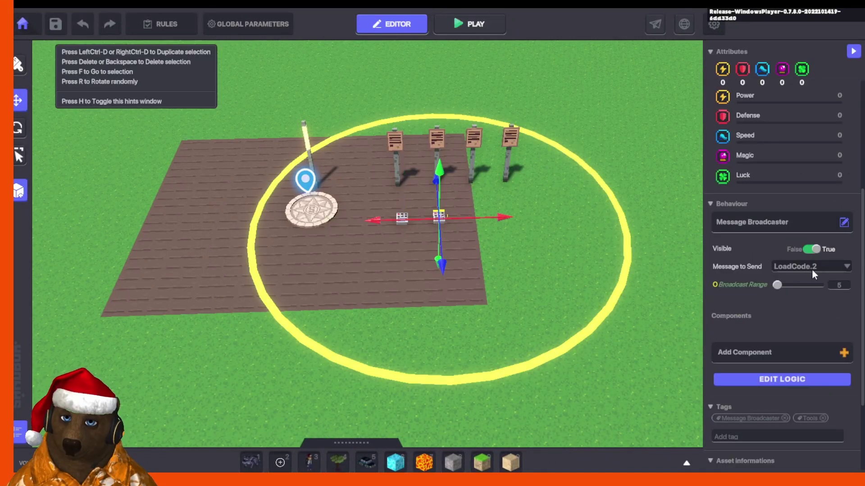
left_click(812, 269)
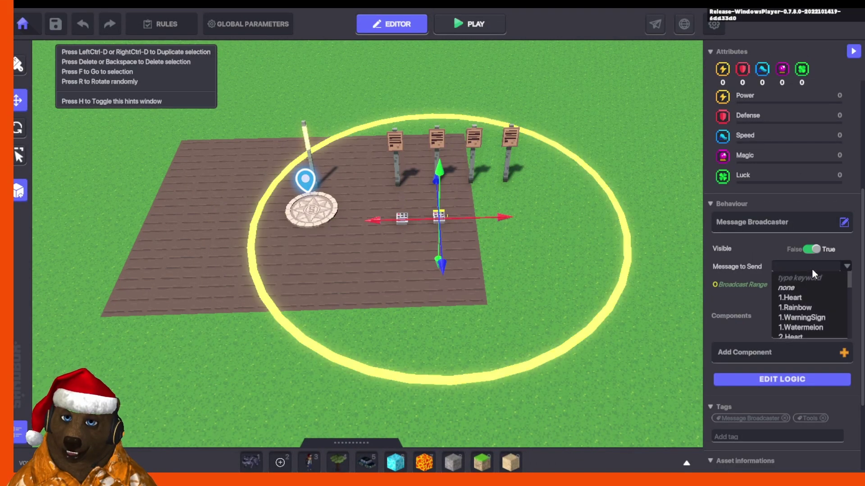
type("Lod")
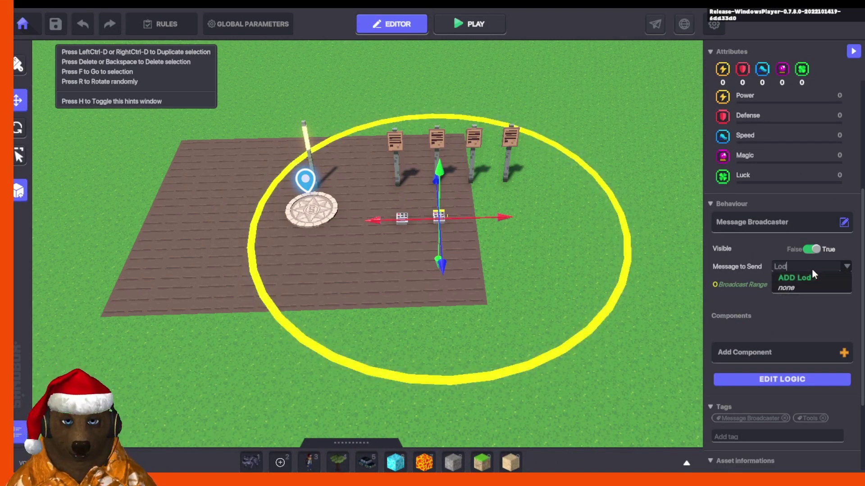
key("BackSpace")
type("ad")
left_click(801, 315)
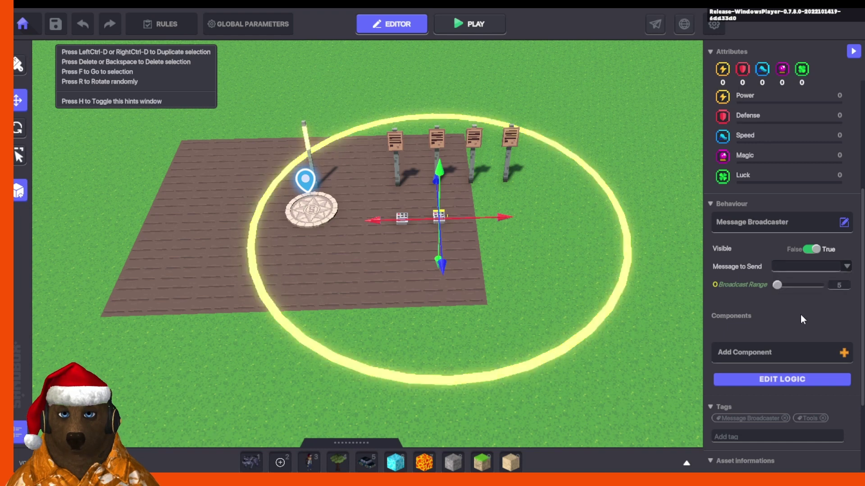
Replace the second NumPad Switch's first two required messages with 2.Watermelon and 2.Heart
left_click(805, 380)
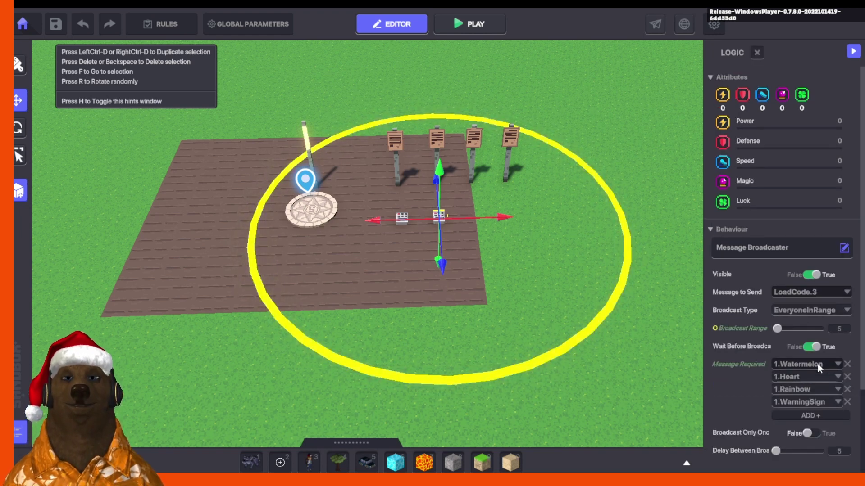
left_click(817, 364)
type("2")
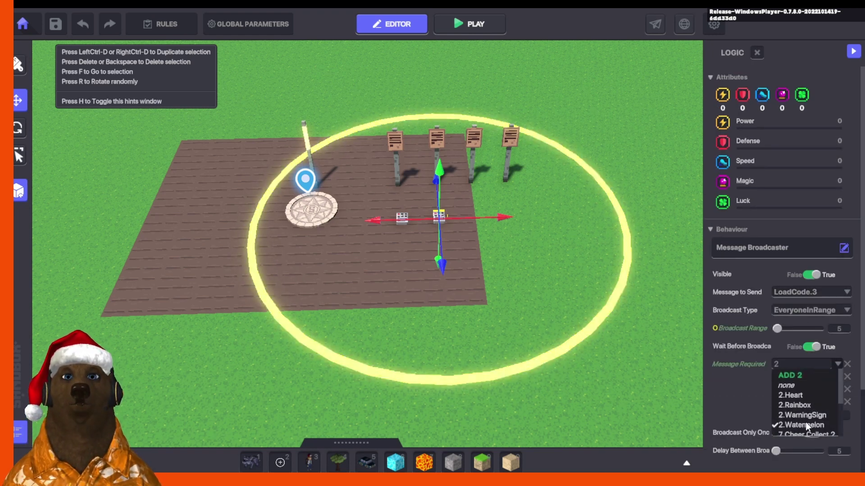
left_click(806, 425)
left_click(806, 376)
type("2")
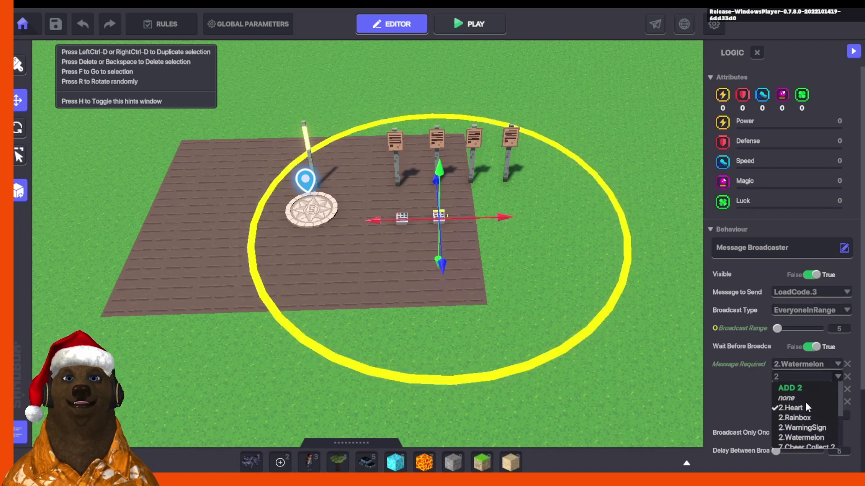
left_click(805, 408)
Replace the second NumPad Switch's last two required messages with 2.Rainbox and 2.WarningSign
left_click(800, 390)
type("2")
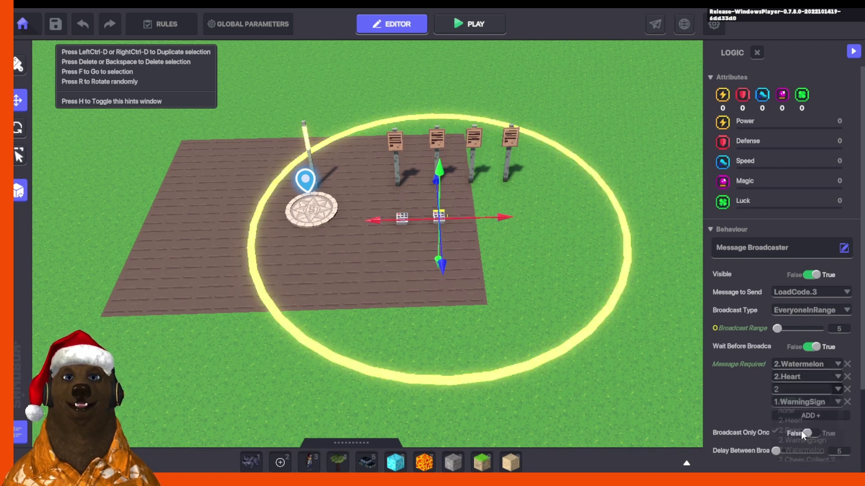
left_click(798, 430)
left_click(800, 401)
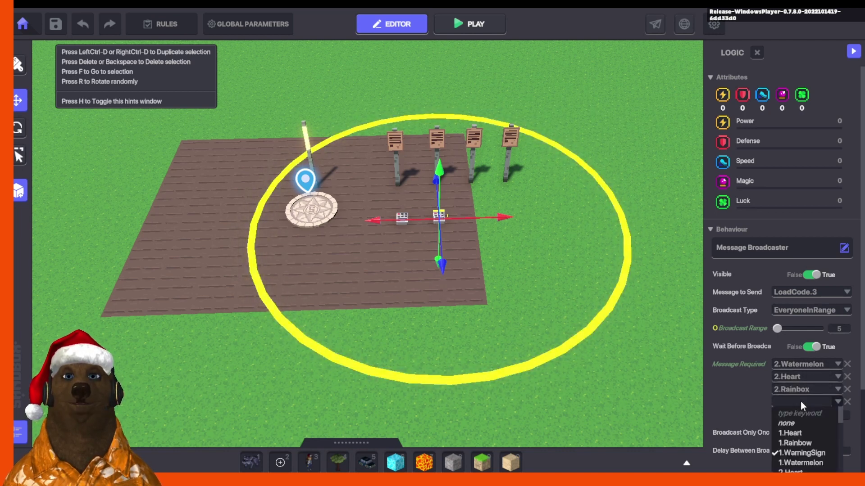
type("2")
scroll(807, 438, "down", 3)
scroll(809, 421, "up", 3)
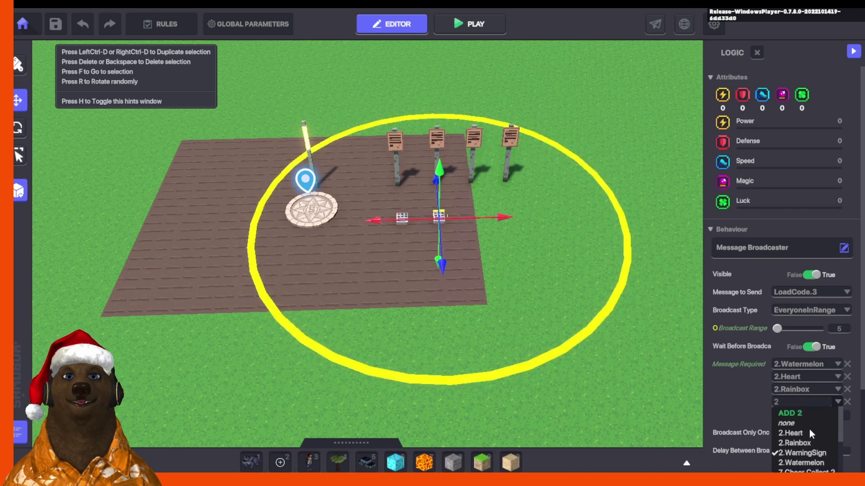
left_click(806, 453)
Duplicate the second NumPad Switch to make a third in the row and set the copy's message to send to LoadCode.3
left_click(442, 215)
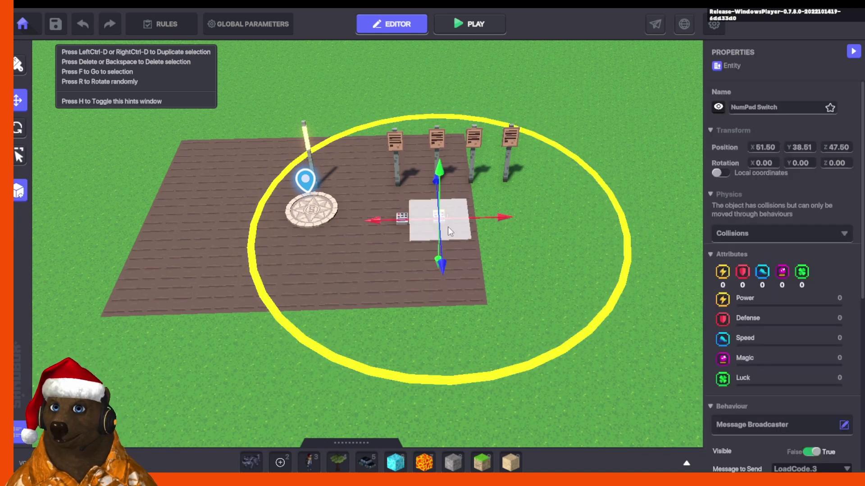
scroll(785, 284, "down", 4)
scroll(578, 280, "up", 2)
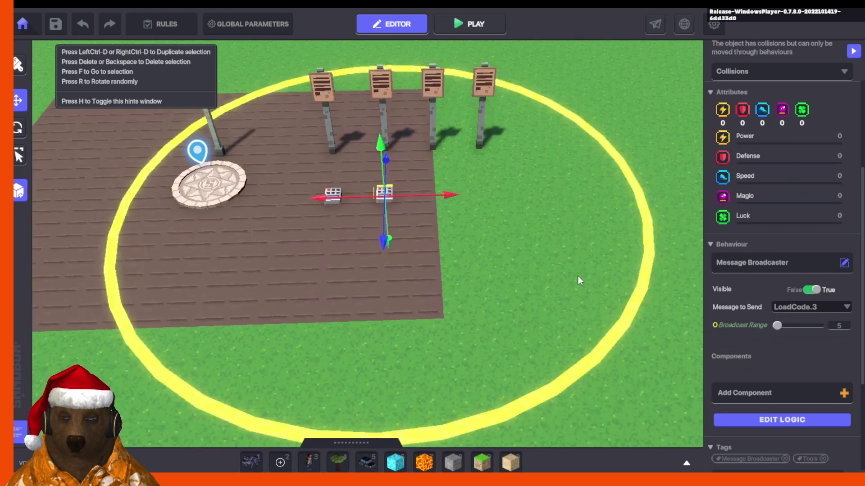
scroll(578, 276, "down", 2)
key("ctrl+d")
left_click(813, 307)
type("Lod")
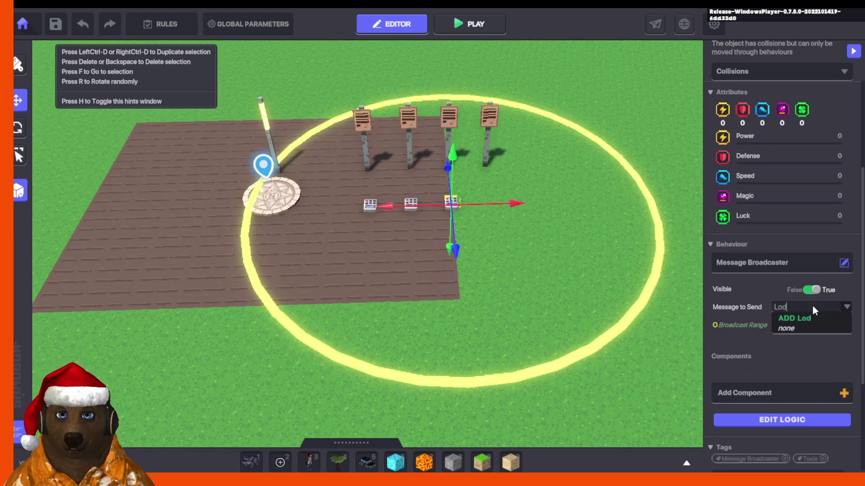
key("BackSpace")
type("adCo")
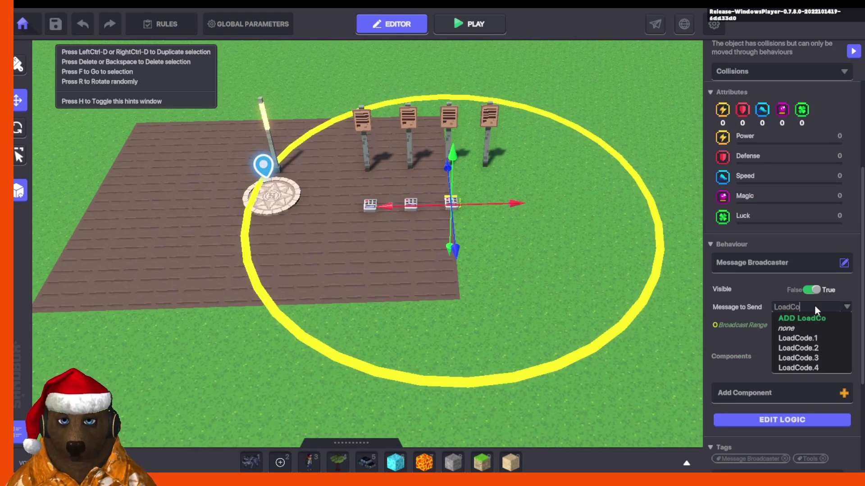
left_click(806, 359)
Try to replace the third NumPad Switch's first required message with 3.Watermelon
scroll(796, 391, "down", 2)
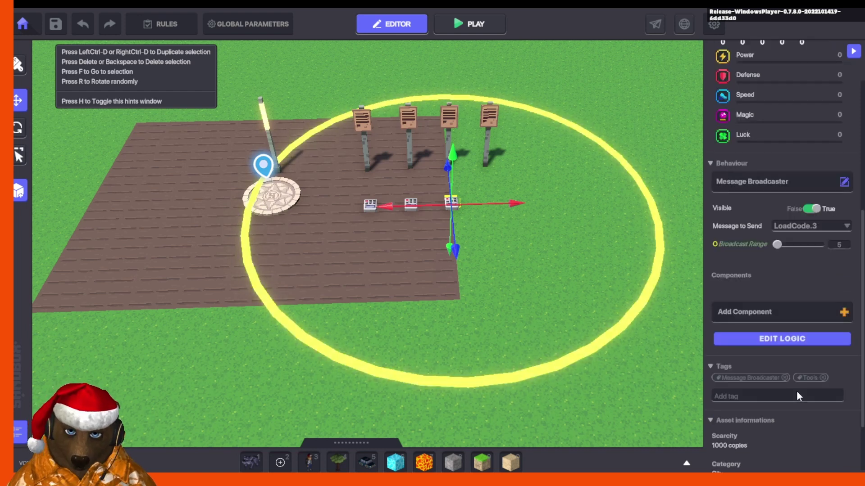
left_click(784, 340)
scroll(806, 348, "down", 1)
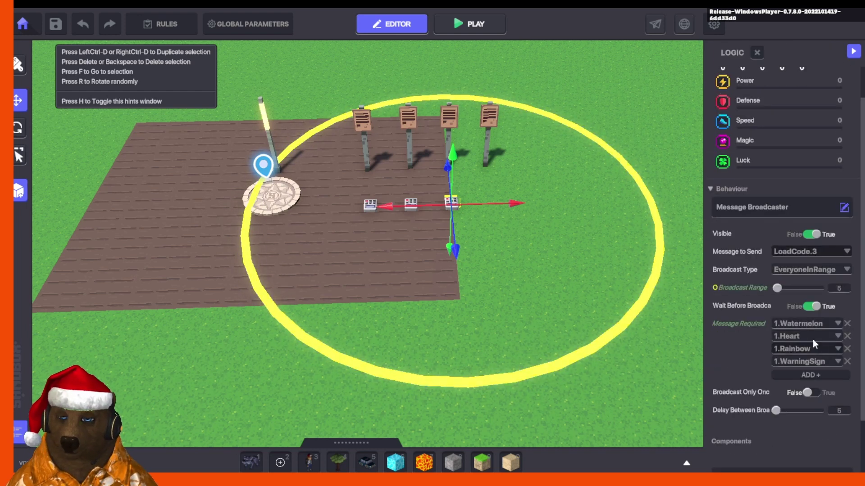
left_click(809, 324)
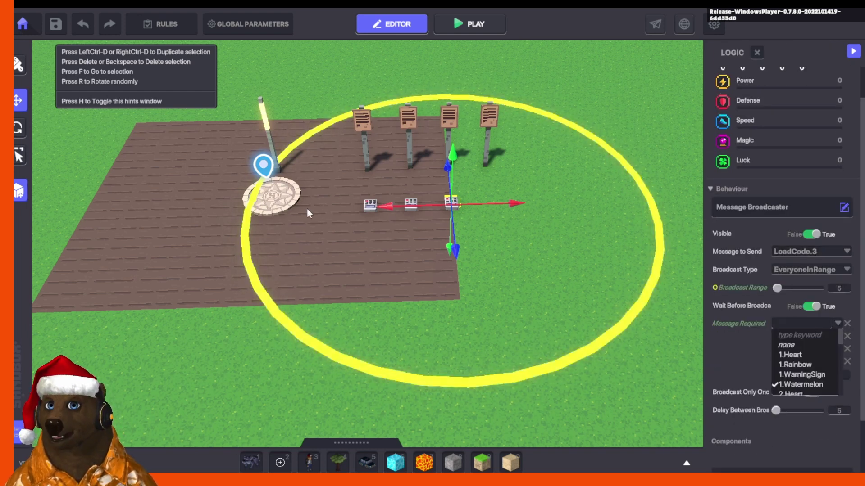
type("2")
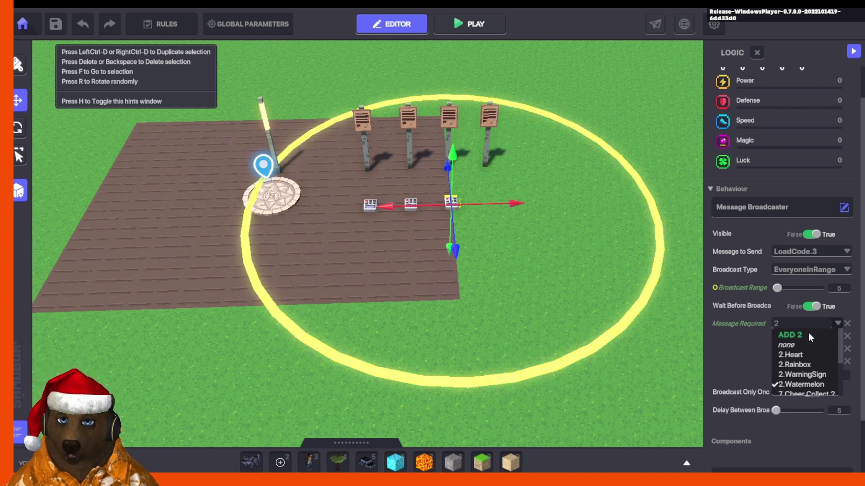
key("BackSpace")
type("3.")
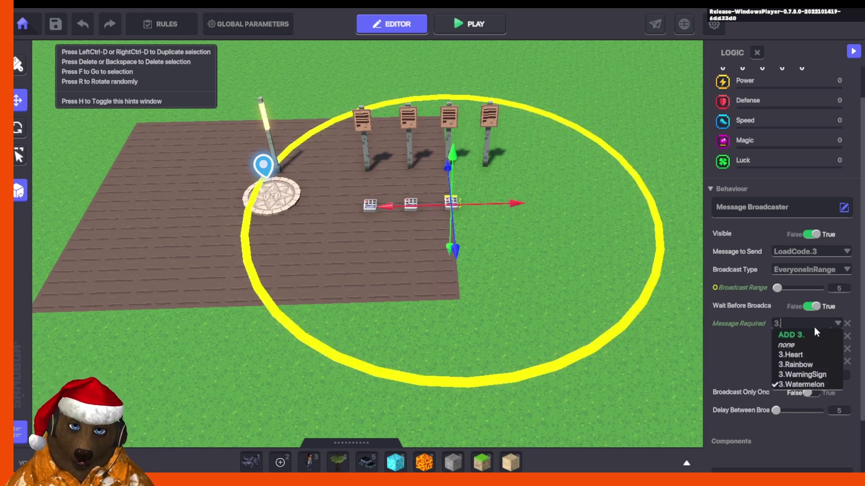
left_click(749, 348)
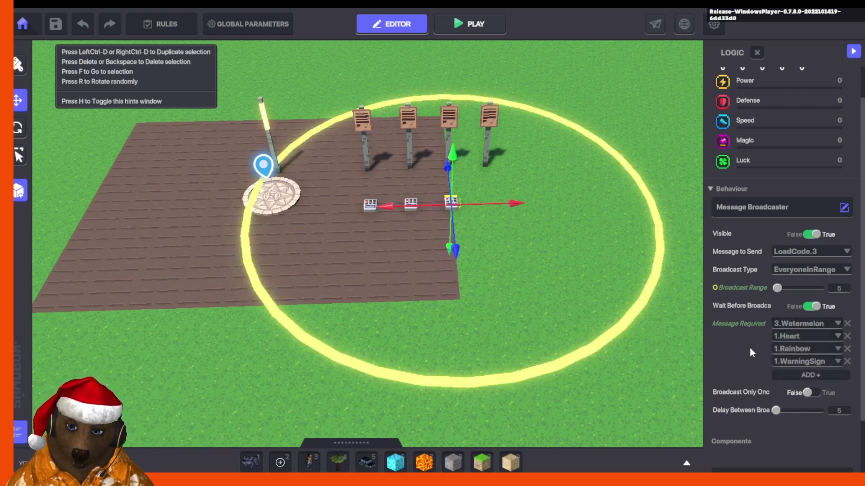
Check the required messages in the second NumPad Switch's logic
left_click(412, 204)
scroll(794, 444, "down", 4)
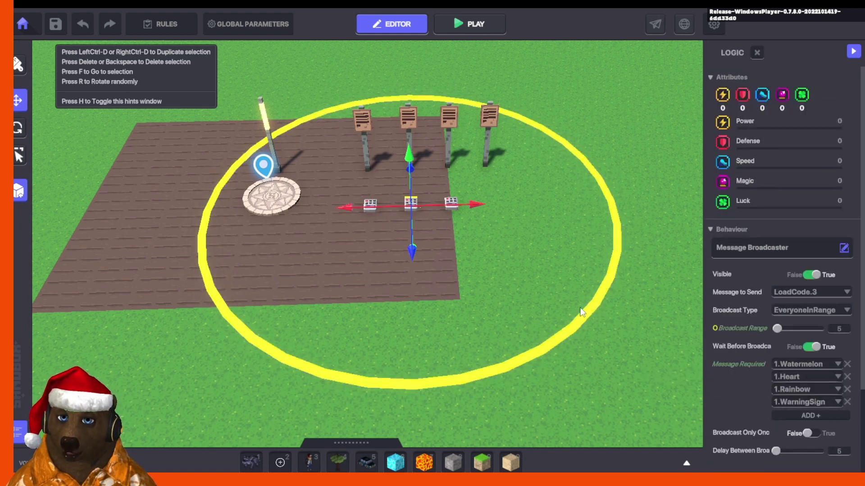
left_click(482, 252)
Replace the third NumPad Switch's first two required messages with 3.Watermelon and 3.Heart
left_click(455, 206)
scroll(776, 396, "down", 3)
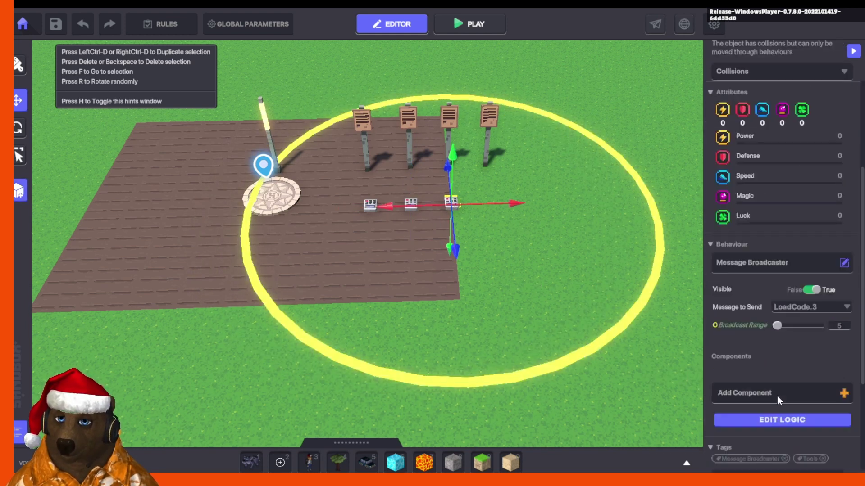
scroll(781, 340, "down", 3)
left_click(785, 301)
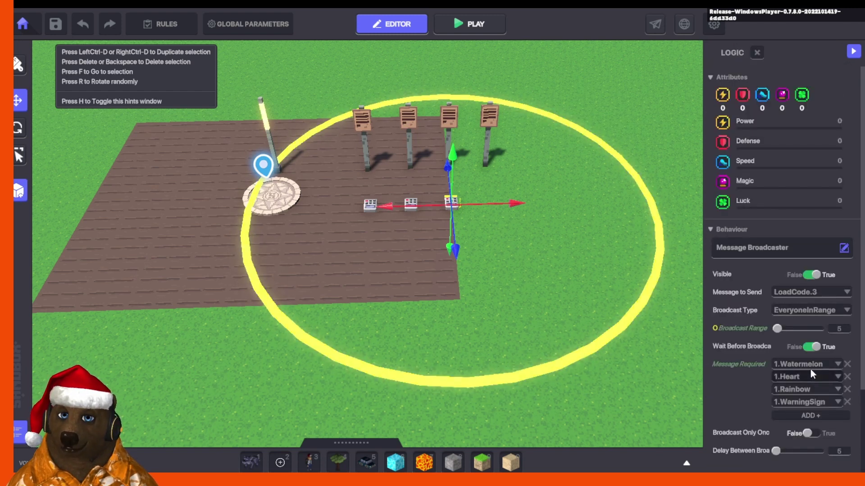
left_click(784, 376)
type("3.He")
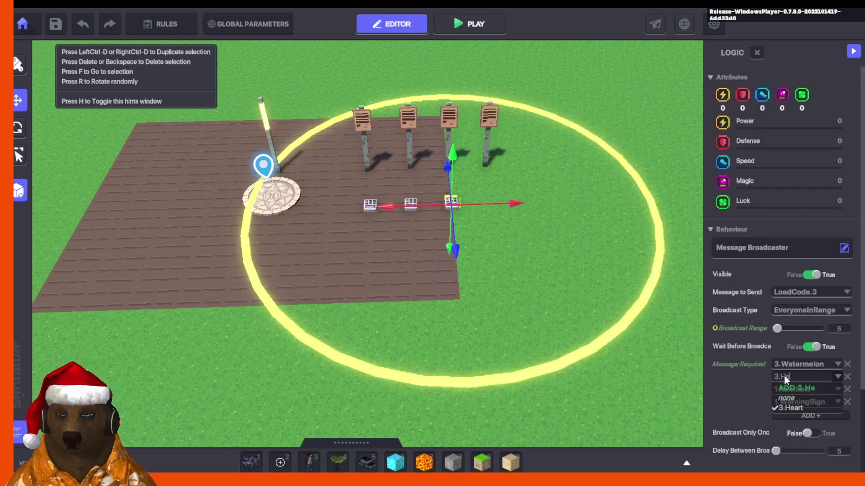
Replace the third NumPad Switch's last two required messages with 3.Rainbow and 3.WarningSign
left_click(793, 389)
type("3,")
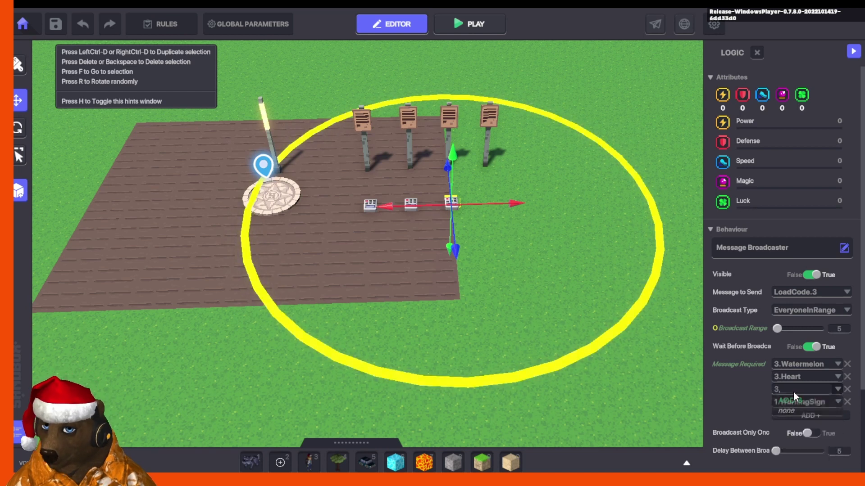
left_click(814, 402)
type("3")
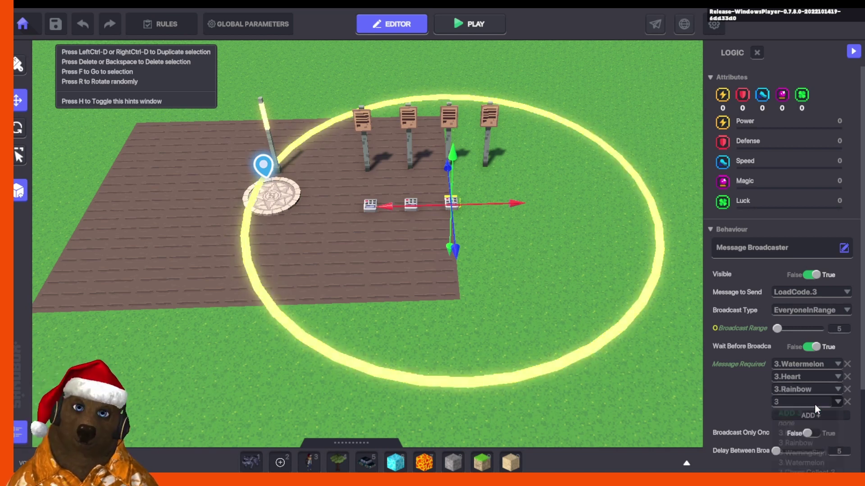
type(".")
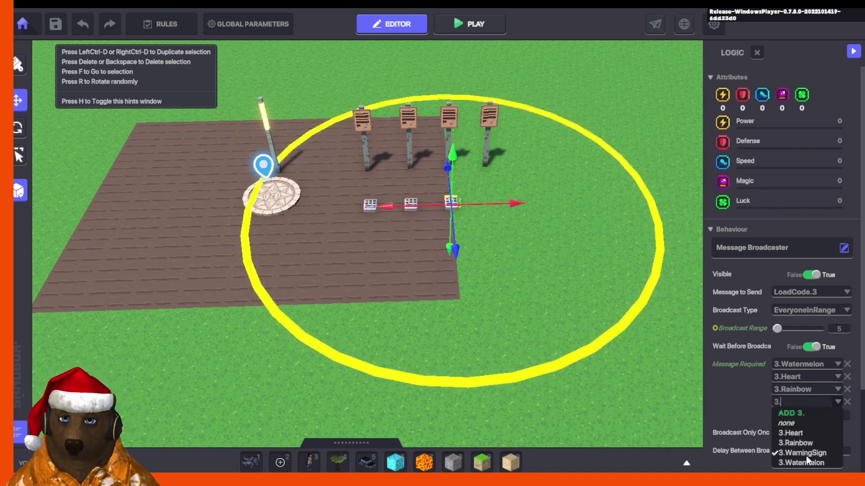
left_click(805, 453)
left_click(497, 246)
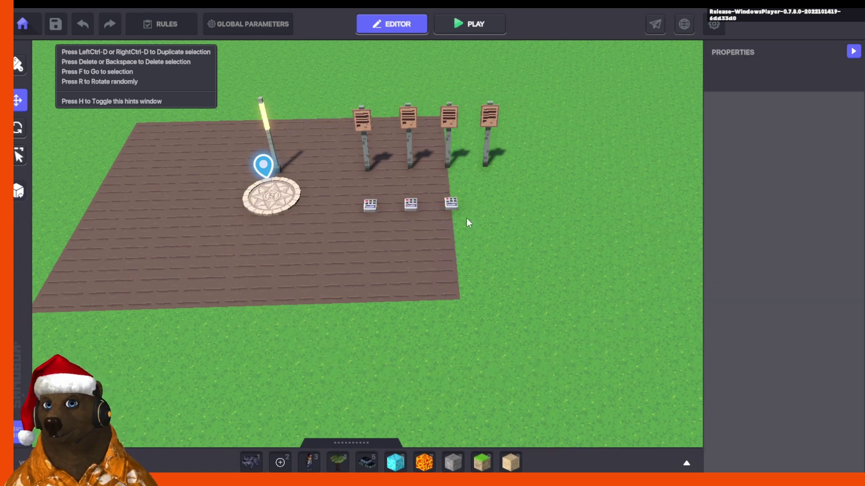
Duplicate the third NumPad Switch and move the copy to the end of the row as a fourth
left_click(452, 204)
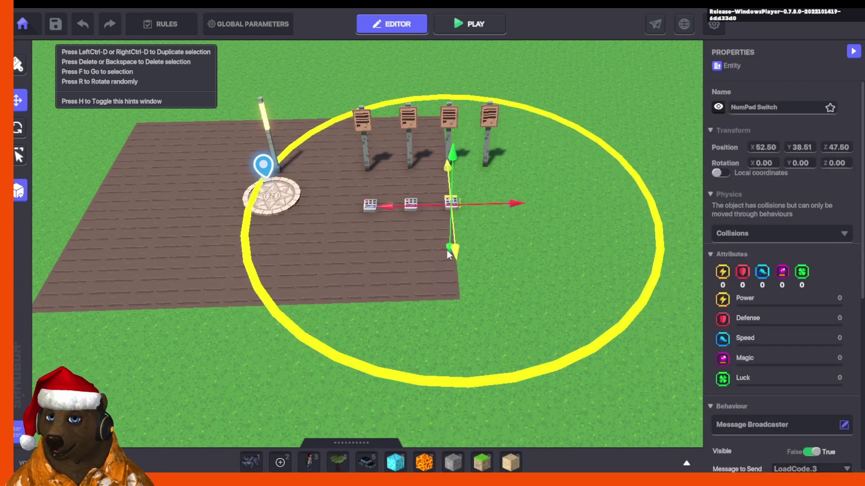
key("ctrl+d")
left_click_drag(509, 203, 548, 200)
left_click(443, 207)
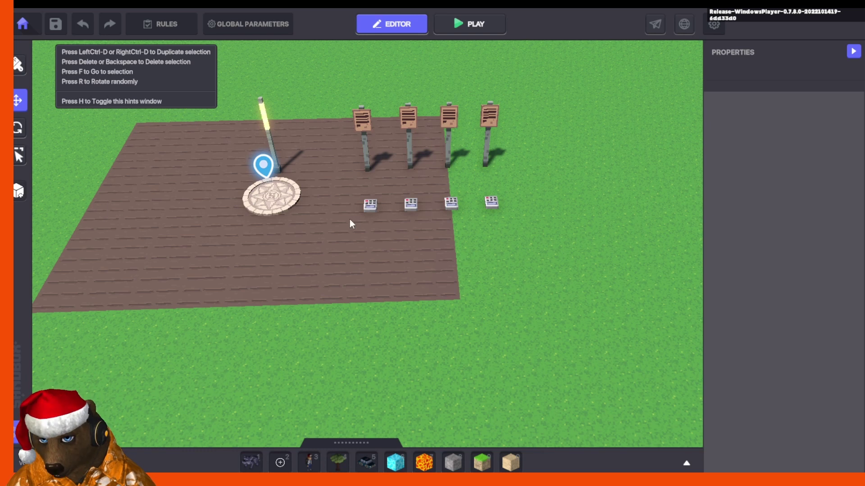
Select the fourth NumPad Switch and look through the choices for its message to send
left_click(370, 205)
left_click(369, 218)
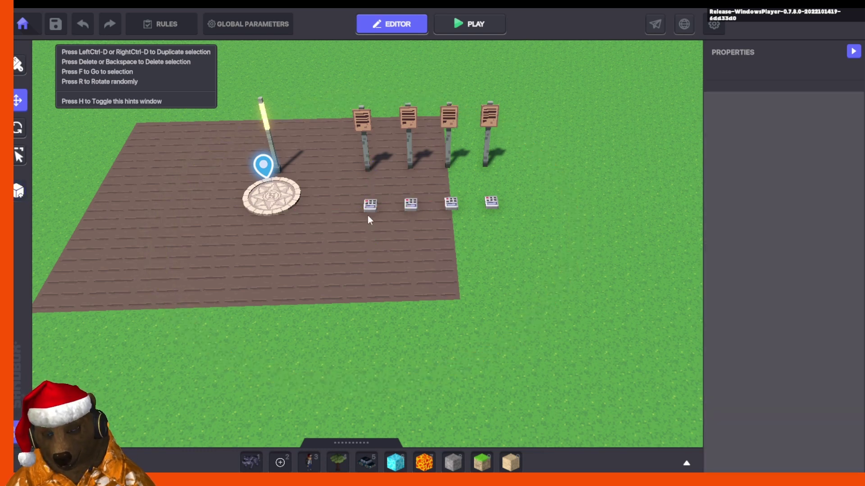
left_click(489, 204)
scroll(785, 285, "down", 3)
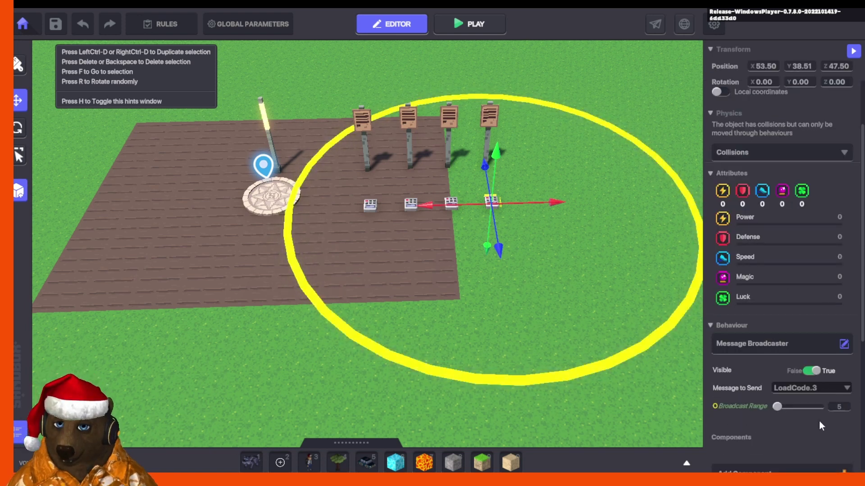
scroll(819, 418, "down", 2)
left_click(813, 307)
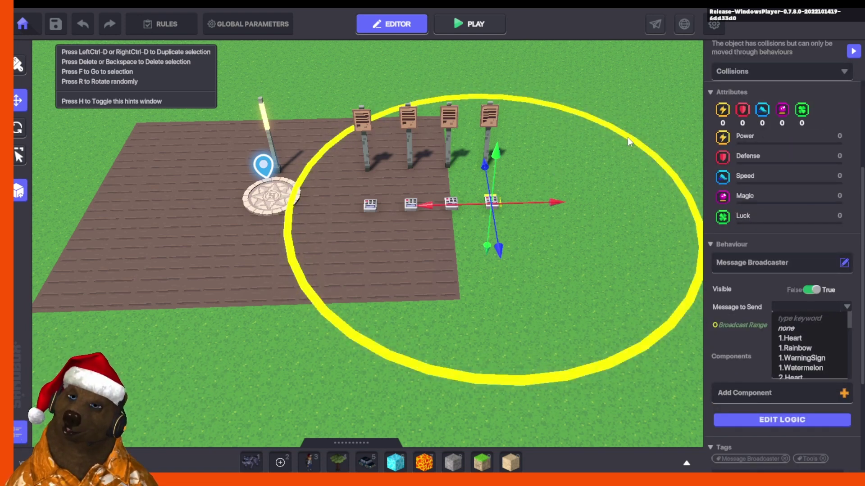
left_click(646, 122)
left_click(535, 195)
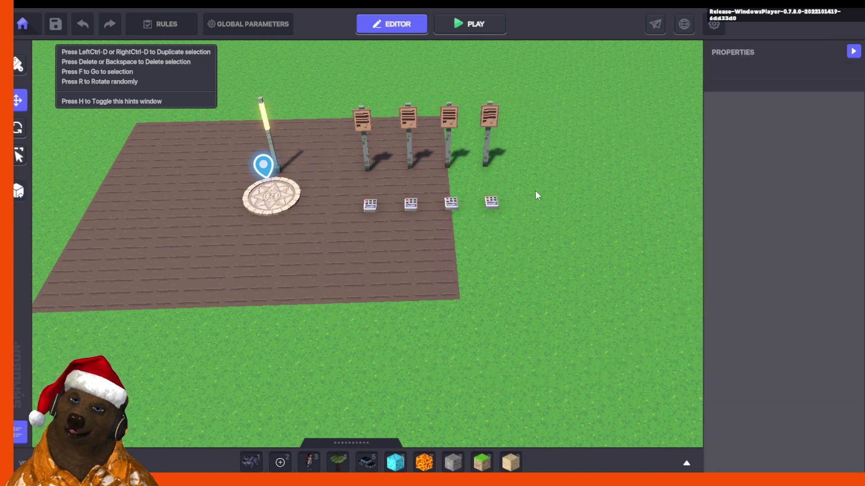
Delete the fourth NumPad Switch at the end of the row
left_click(491, 203)
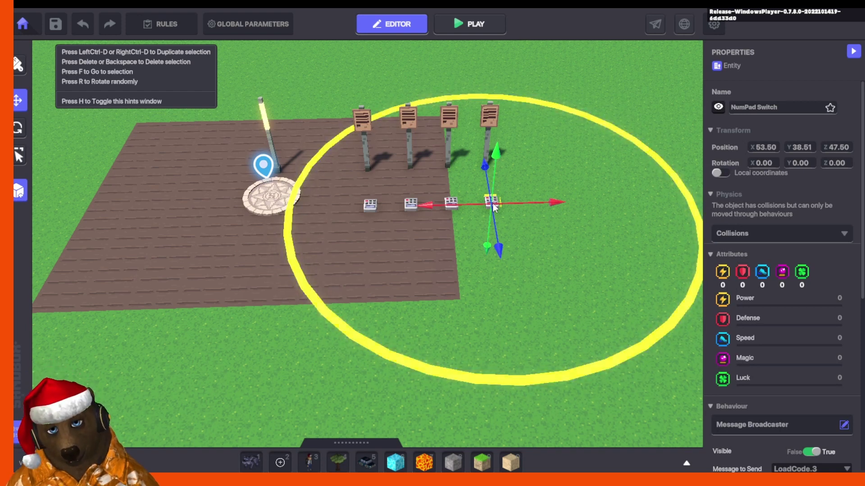
scroll(777, 398, "down", 3)
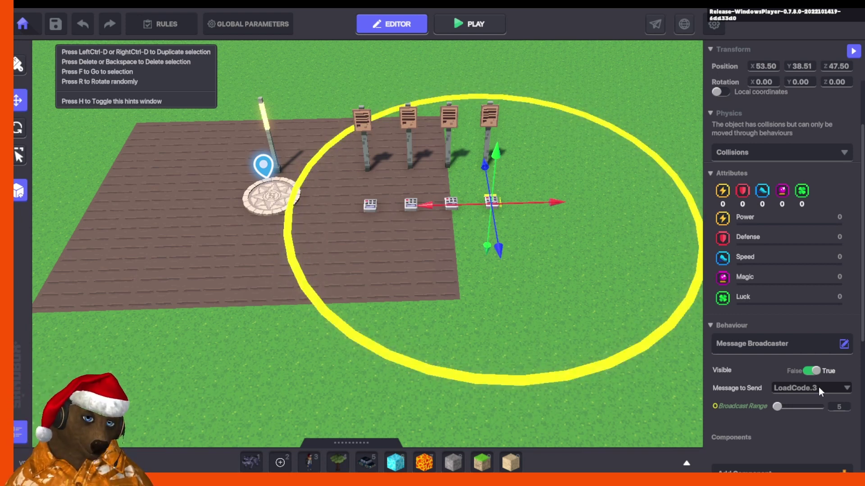
left_click(542, 197)
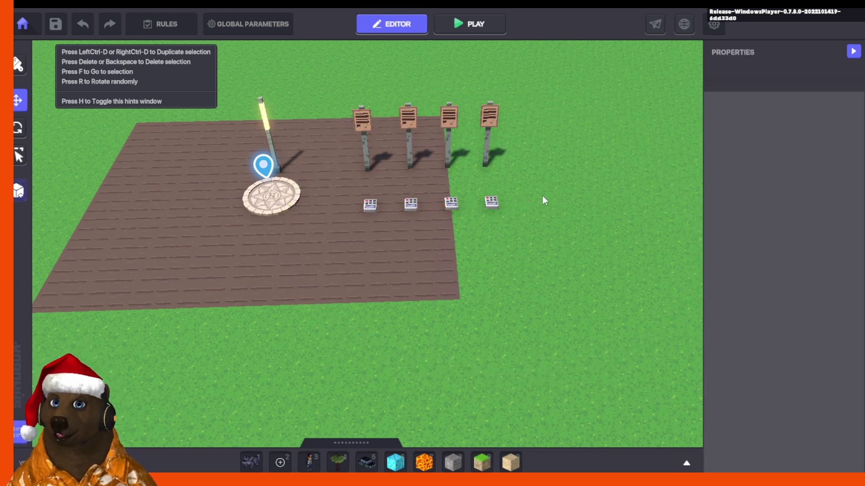
left_click(491, 205)
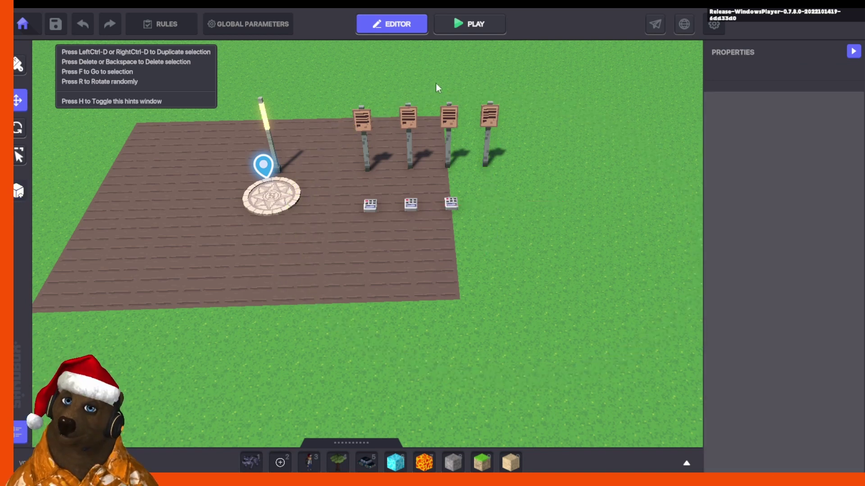
Playtest the experience, answer the chained Load Code questions, and return to the editor
left_click(481, 24)
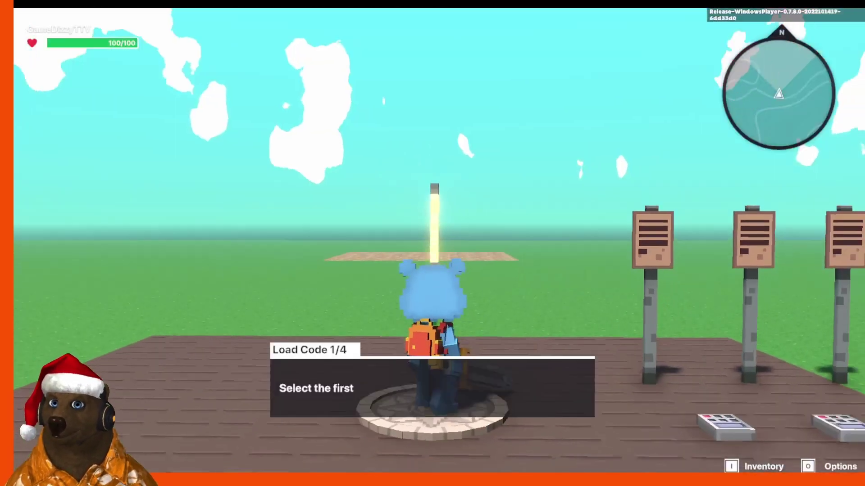
key("e")
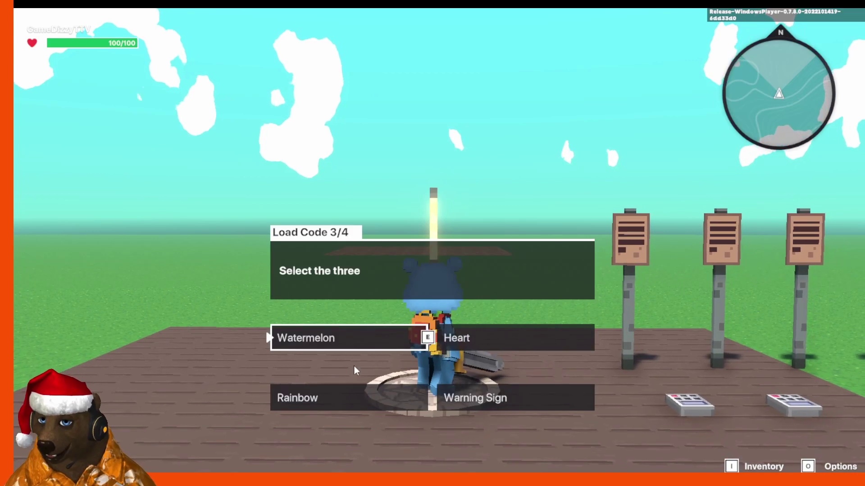
left_click(467, 345)
left_click(396, 339)
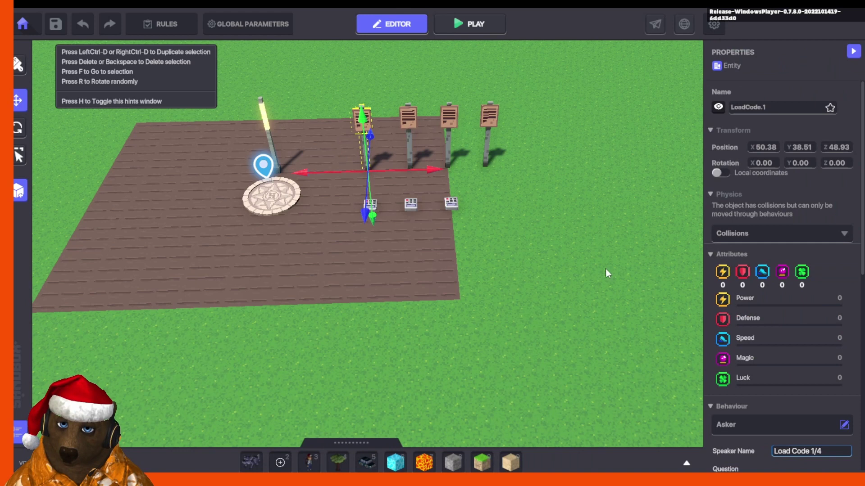
Examine the speaker name, question and answers of each of the four Load Code signs
scroll(754, 342, "down", 3)
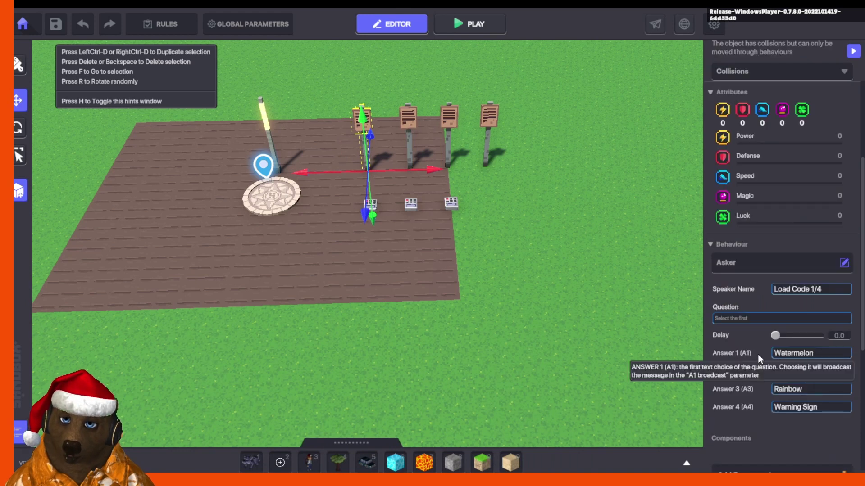
left_click(409, 131)
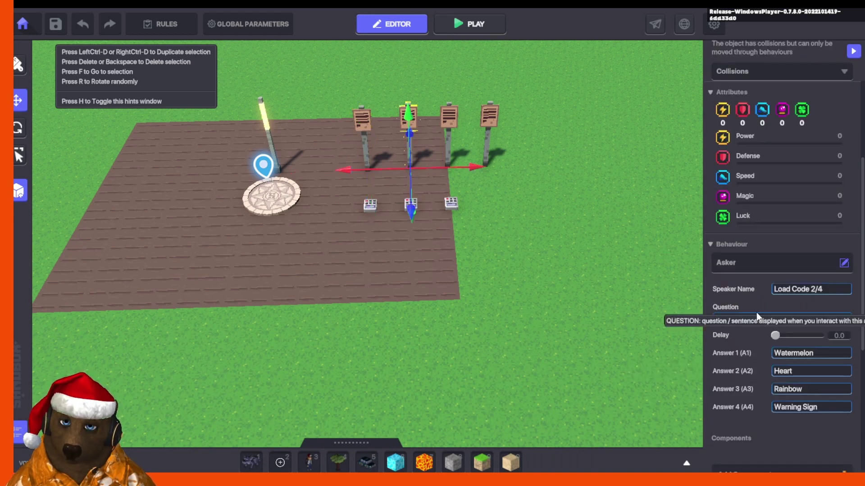
scroll(774, 324, "down", 4)
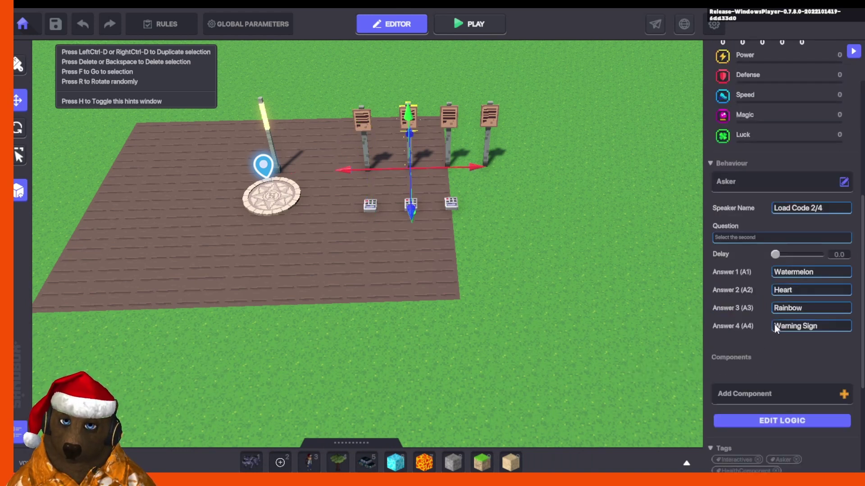
left_click(448, 119)
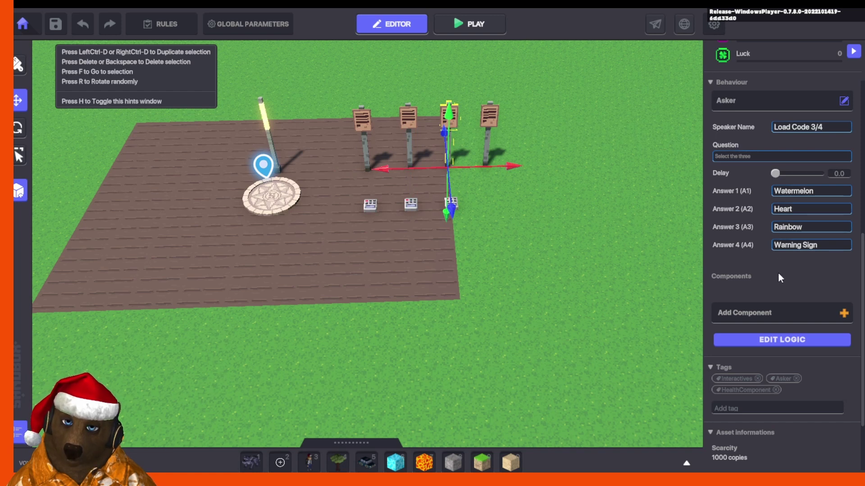
left_click(491, 118)
scroll(787, 285, "up", 5)
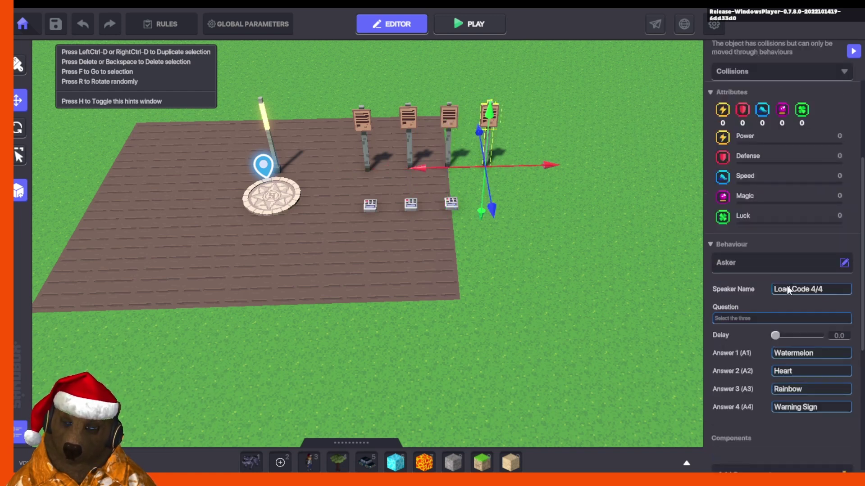
scroll(793, 315, "down", 5)
scroll(773, 268, "up", 6)
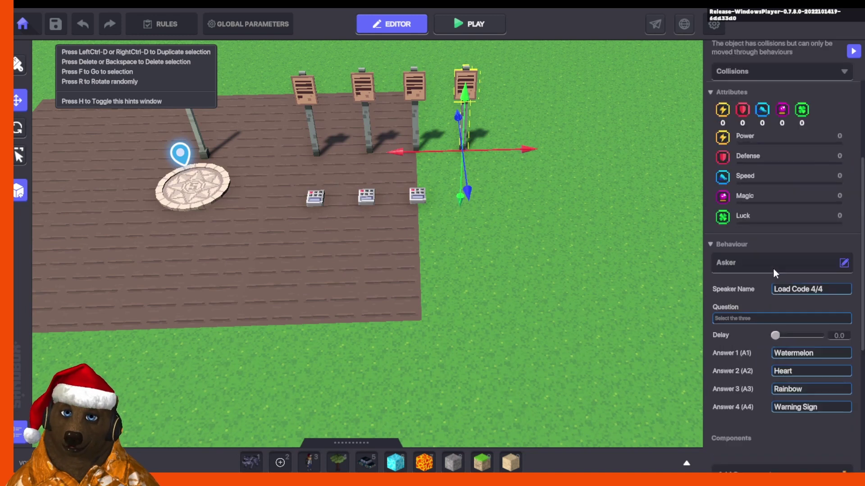
scroll(773, 268, "down", 2)
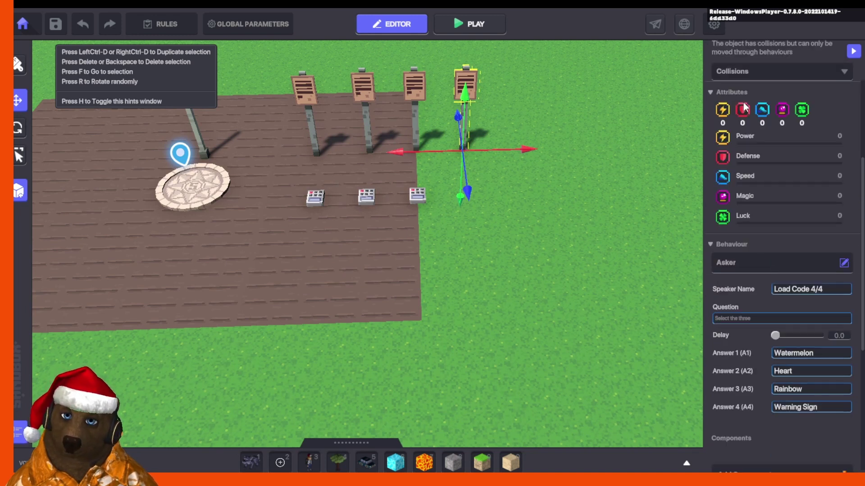
Name the fourth Load Code sign LoadCode.4
scroll(762, 84, "up", 4)
left_click(791, 109)
type("LoadCode.4")
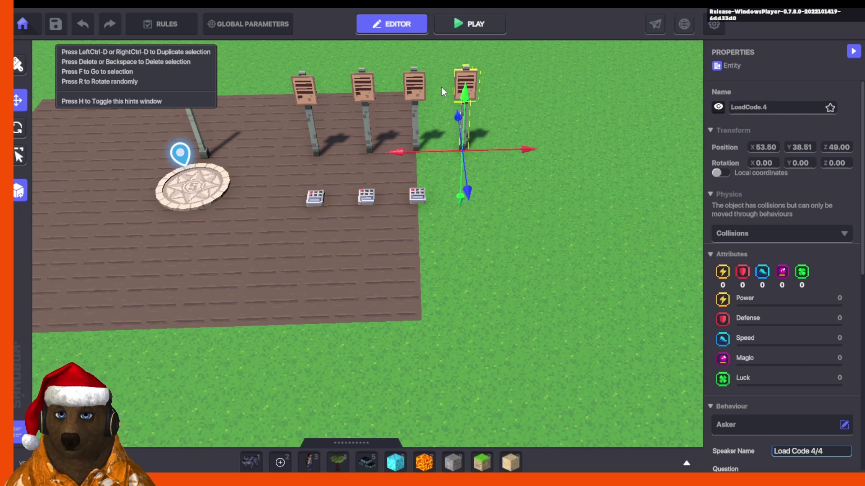
Check the required message in the logic of the third and fourth Load Code signs
left_click(414, 86)
scroll(836, 312, "down", 6)
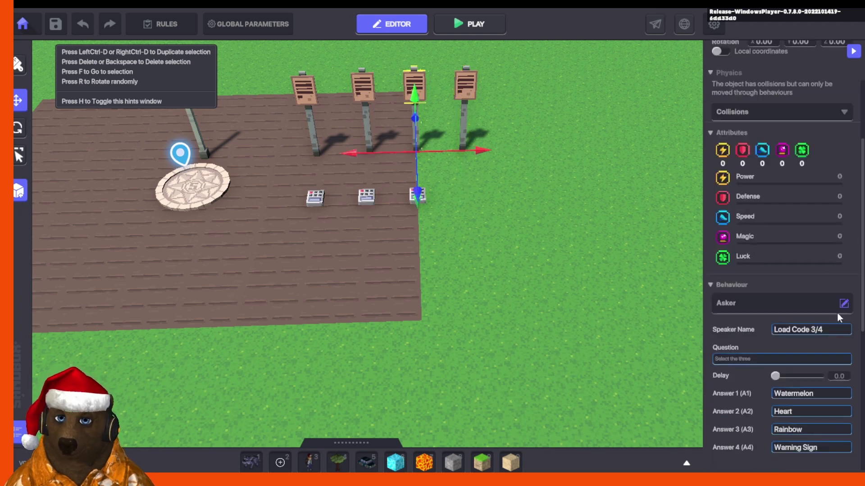
left_click(793, 423)
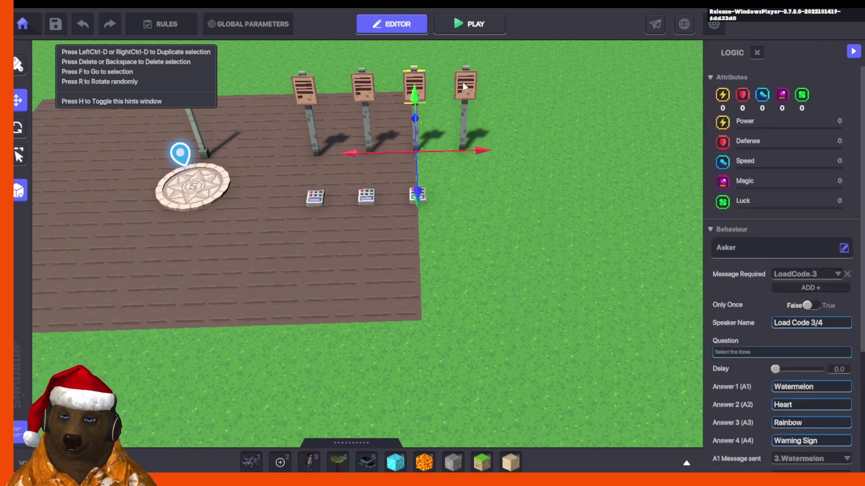
left_click(463, 86)
left_click(807, 415)
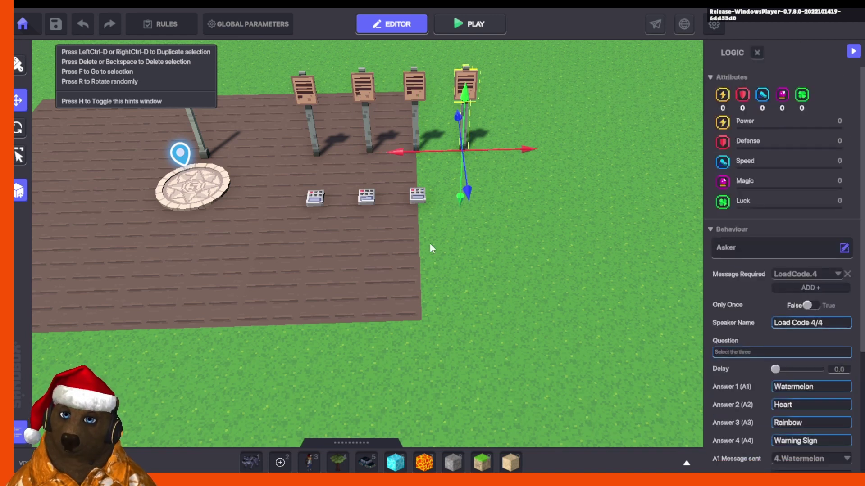
Change the second required message in the third NumPad Switch's logic to 3.Heart
left_click(418, 195)
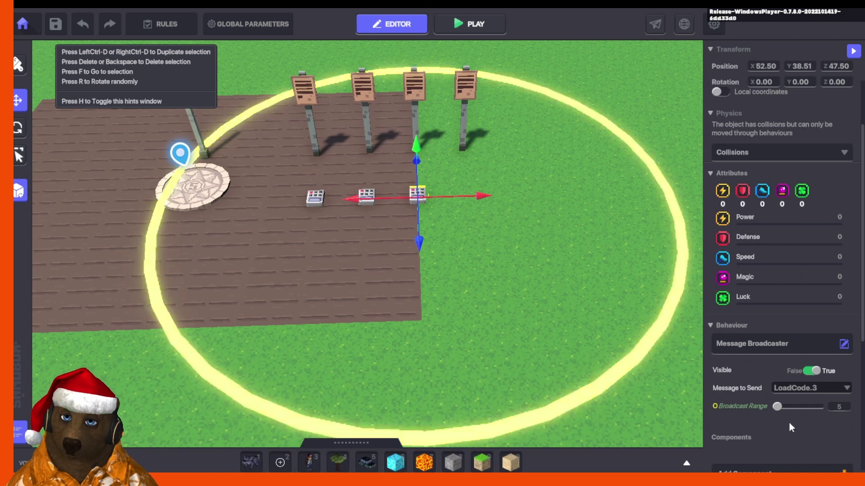
scroll(692, 404, "down", 3)
scroll(788, 417, "down", 3)
left_click(788, 380)
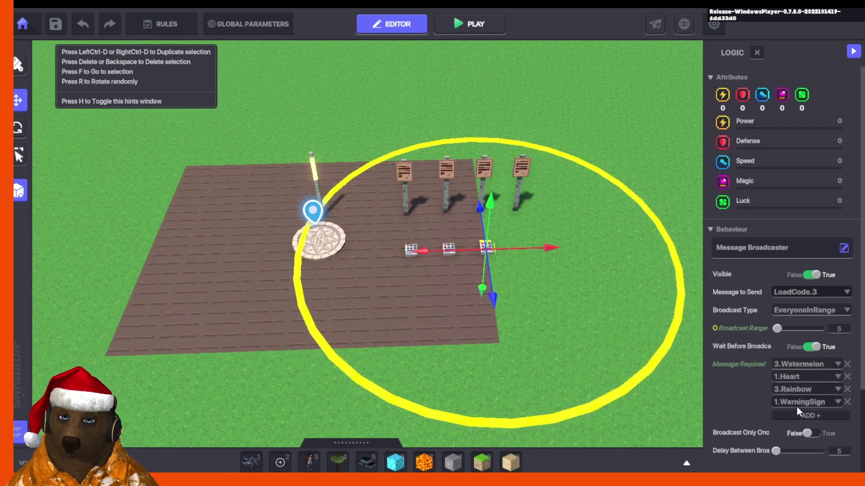
scroll(797, 407, "down", 2)
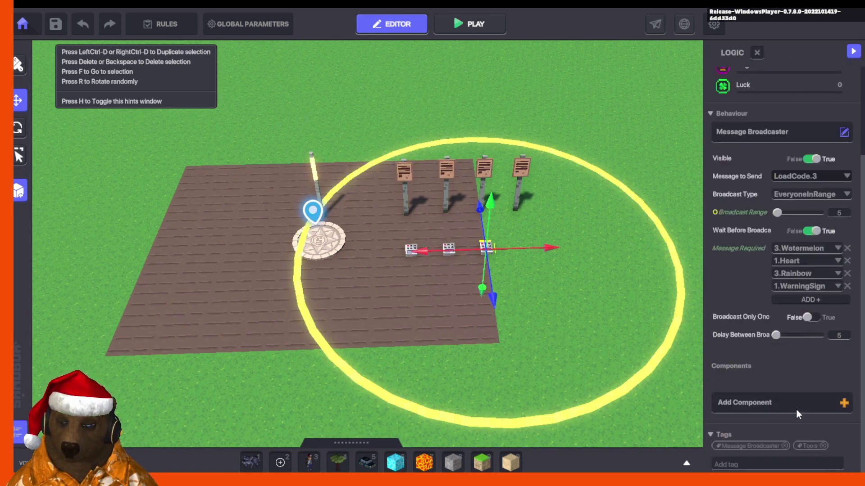
left_click(812, 261)
type("3.Hear")
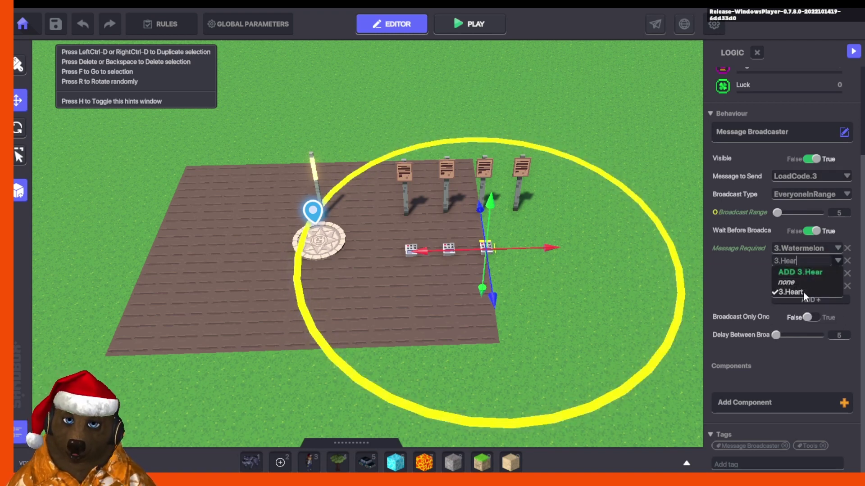
left_click(803, 294)
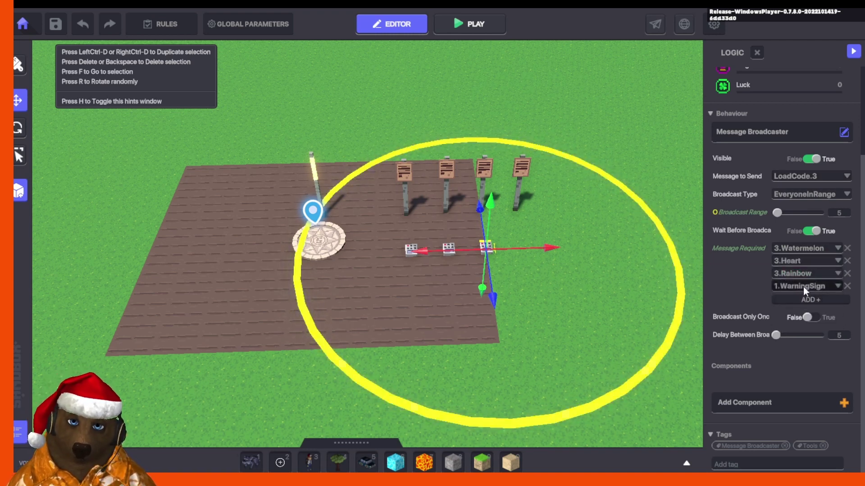
Change the third NumPad Switch's fourth required message to 3.WarningSign and deselect the switch
left_click(803, 286)
type("3.")
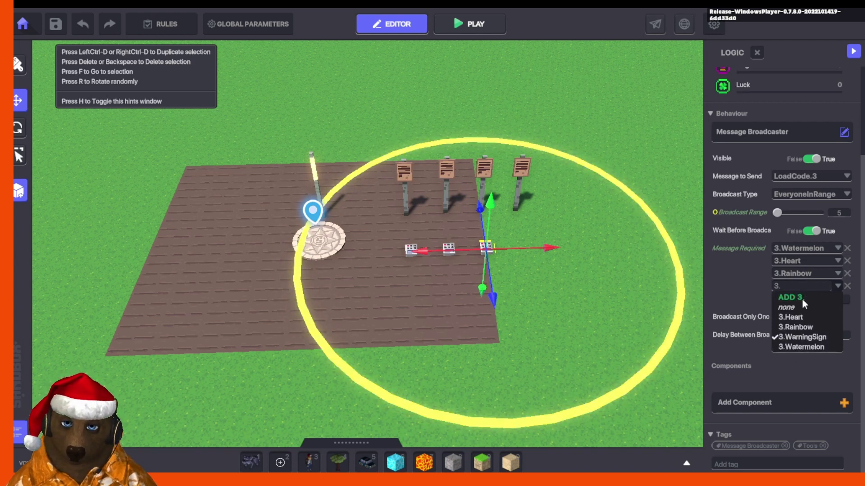
left_click(802, 337)
left_click(672, 331)
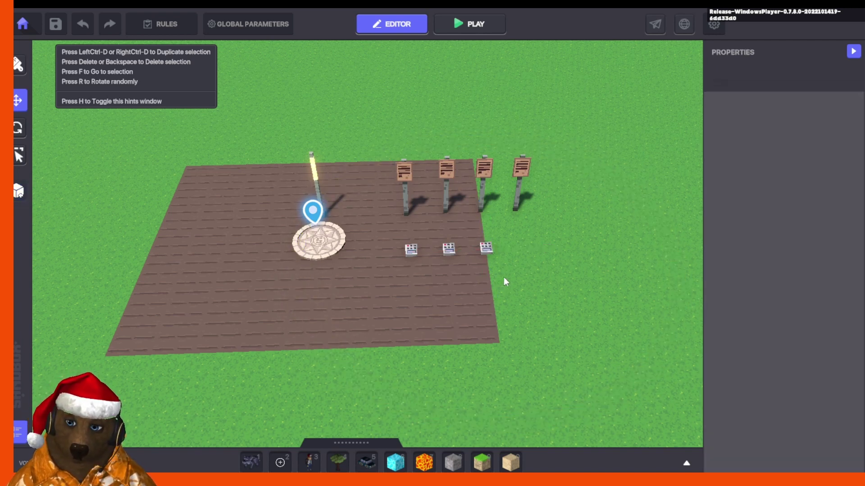
Reopen the third NumPad Switch's logic, clear its second required message and replace it with 3.Heart
left_click(486, 247)
left_click(821, 419)
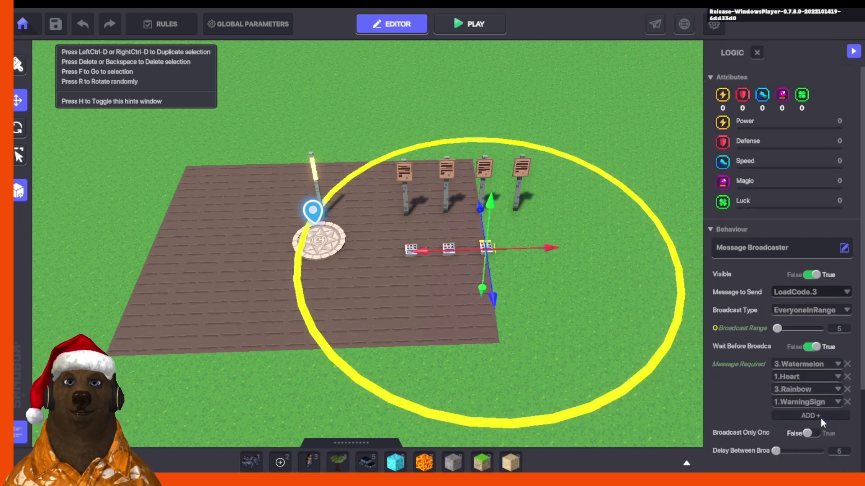
left_click(839, 376)
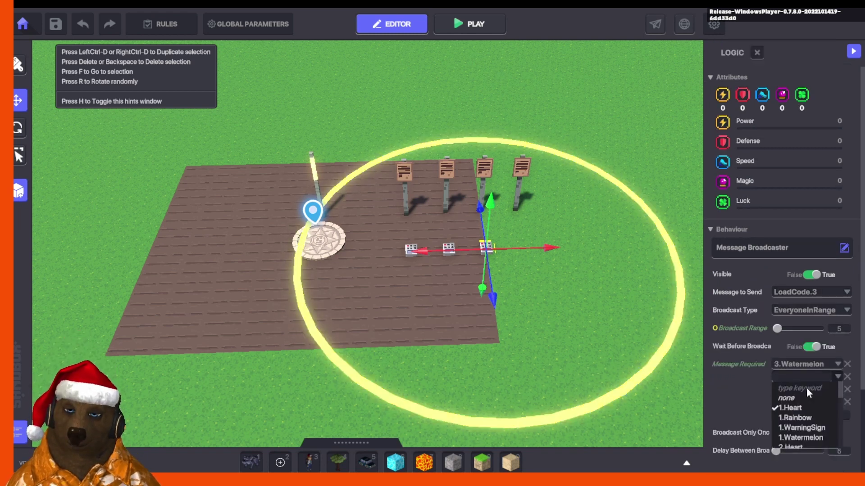
left_click(808, 392)
left_click(815, 375)
type("3.")
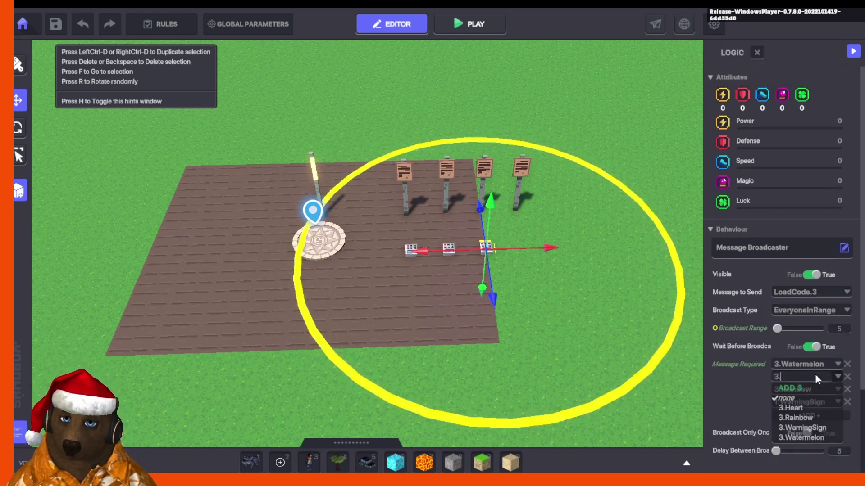
left_click(793, 410)
Clear the third NumPad Switch's fourth required message and try to replace it with 3.WarningSign
left_click(831, 401)
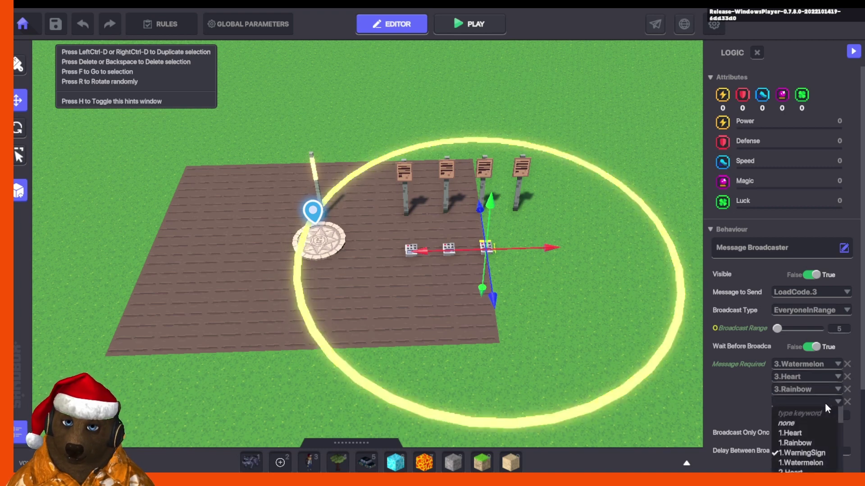
left_click(789, 424)
left_click(796, 404)
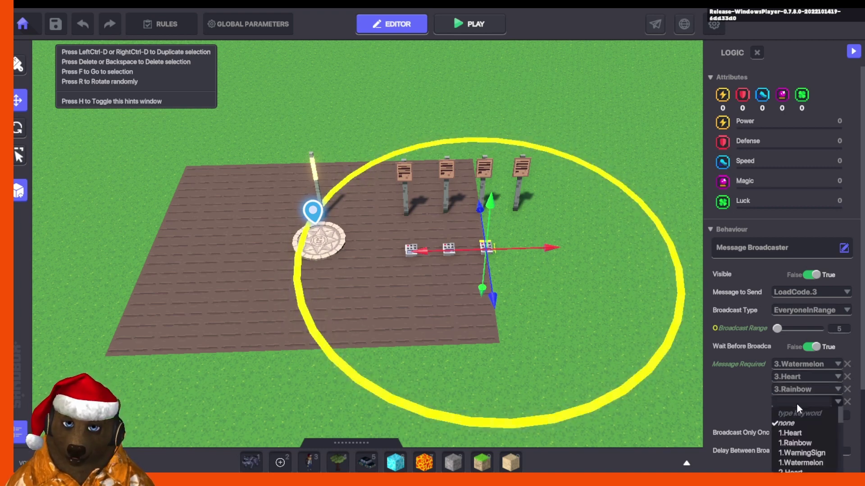
type("3.")
left_click(804, 458)
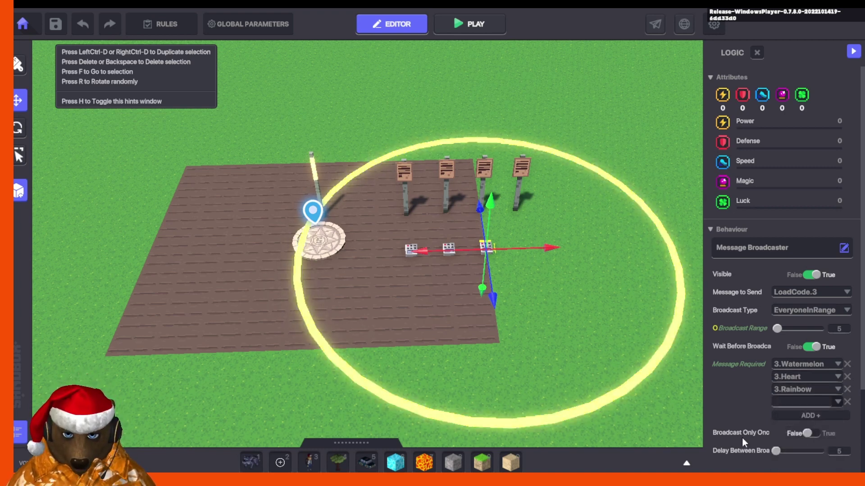
left_click(484, 297)
Set the first required message in the second NumPad Switch's logic to 2.Watermelon
left_click(451, 249)
scroll(743, 392, "down", 5)
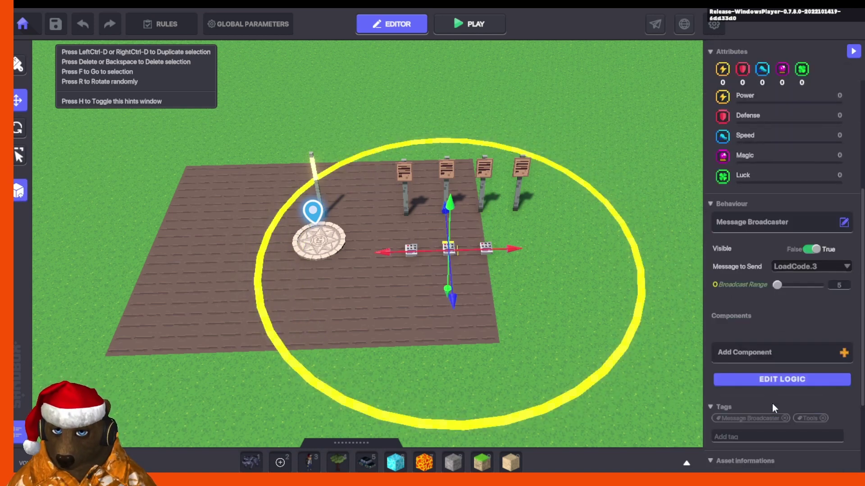
left_click(778, 379)
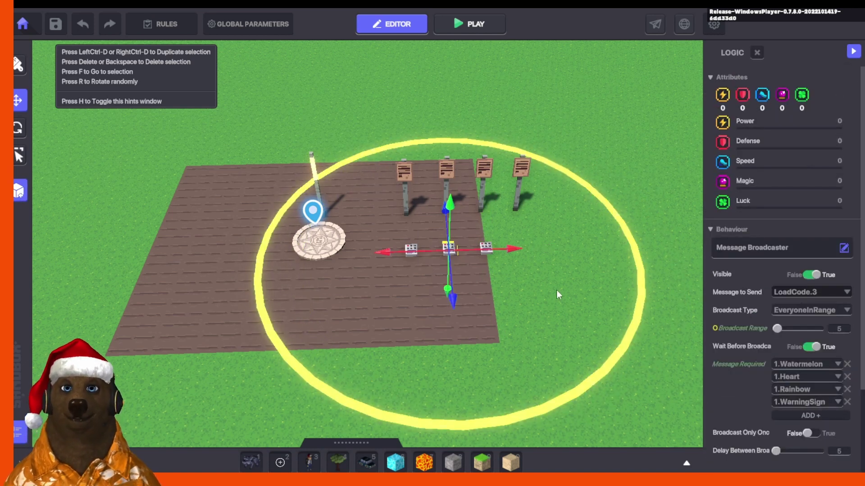
left_click(837, 364)
Clear the second, third and fourth required messages of the second NumPad Switch to none
left_click(802, 378)
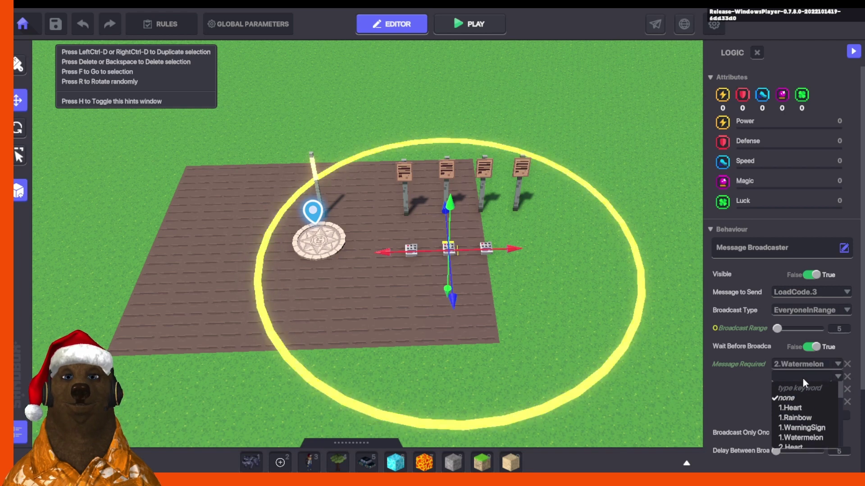
left_click(803, 378)
left_click(818, 388)
left_click(808, 410)
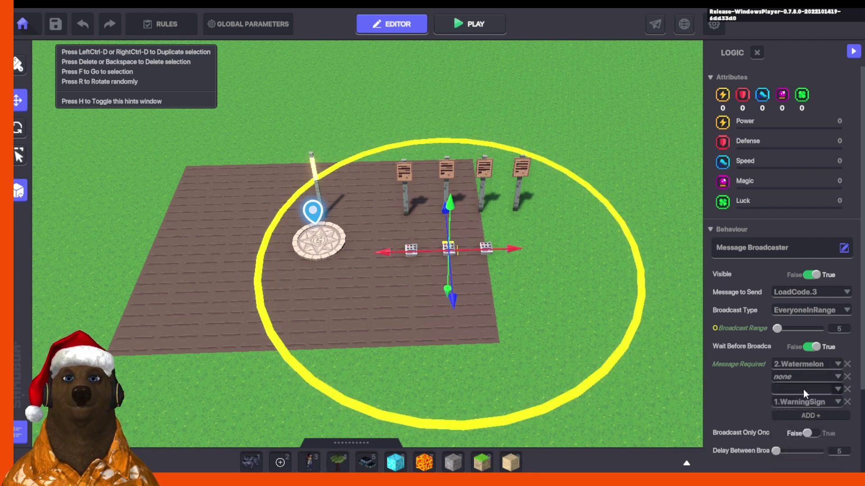
left_click(803, 389)
left_click(803, 409)
left_click(803, 401)
left_click(803, 420)
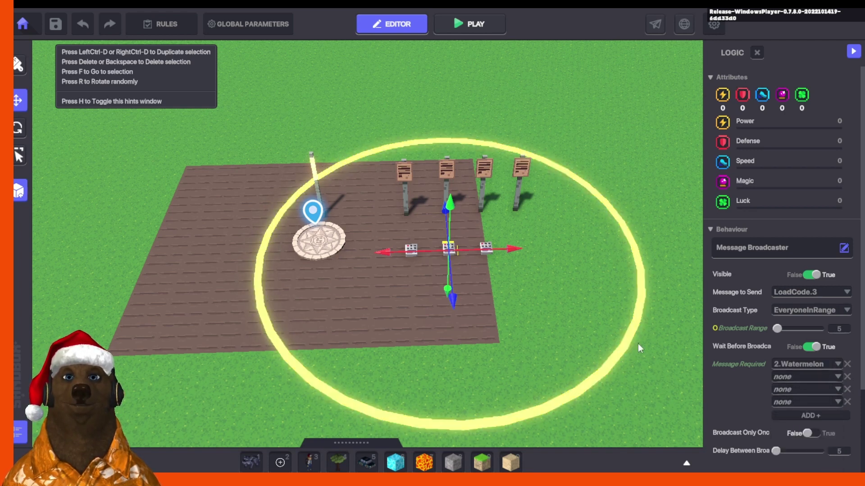
Set the second NumPad Switch's remaining three required messages to 2.Heart, 2.WarningSign and 2.Rainbox, and deselect it
left_click(804, 376)
type("2.")
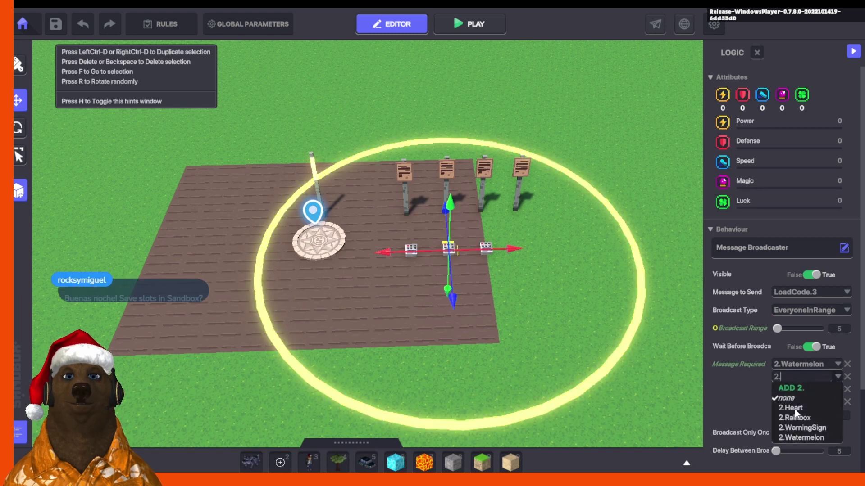
left_click(794, 408)
left_click(797, 390)
type("2.")
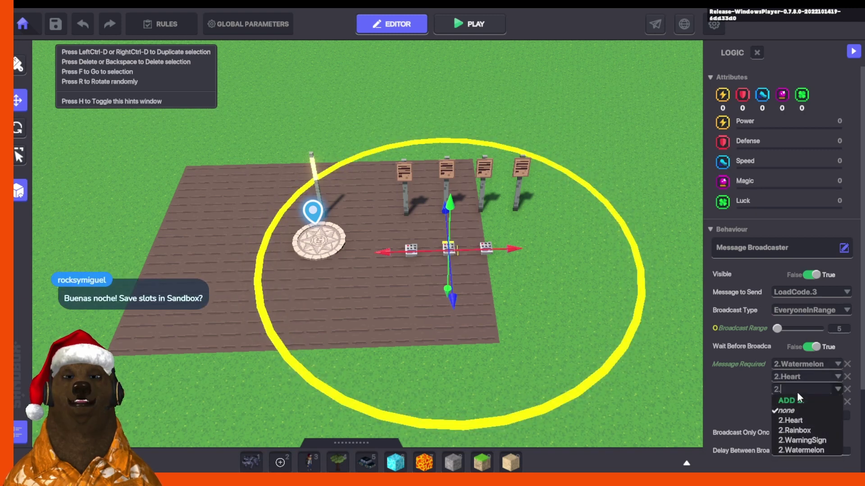
left_click(808, 436)
left_click(811, 404)
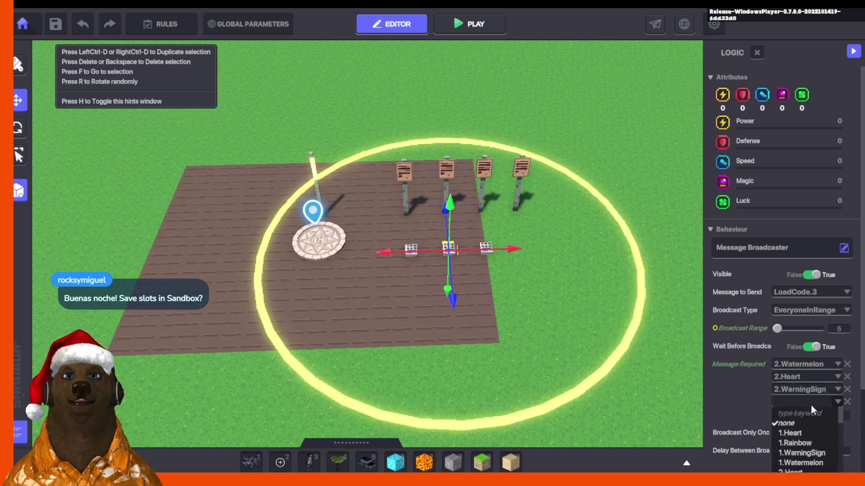
type("2.")
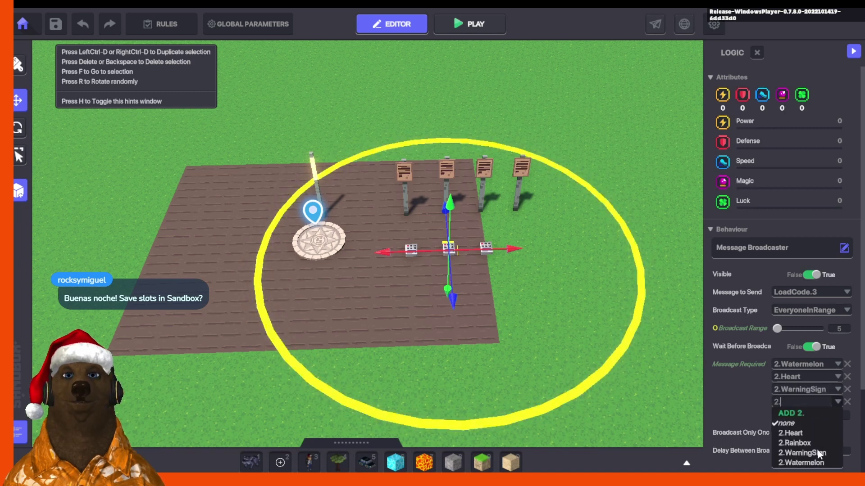
left_click(800, 444)
left_click(580, 359)
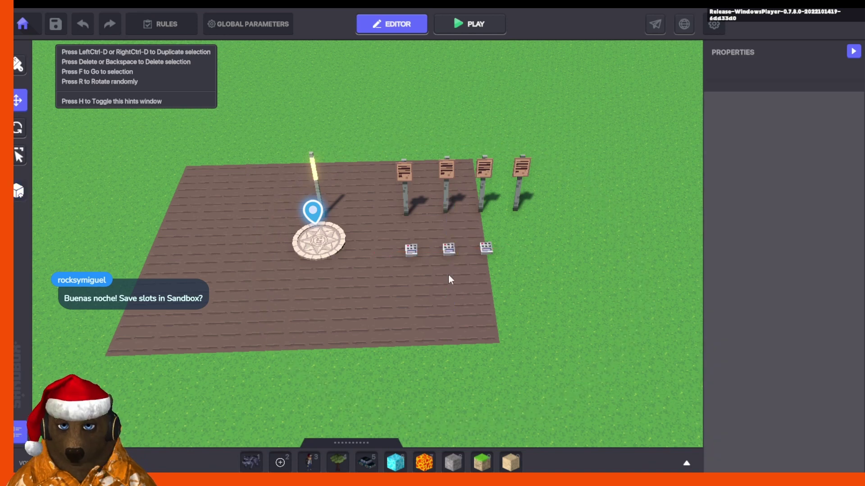
Review the logic of the third and second NumPad Switches, checking the message to send and the required messages
left_click(485, 247)
scroll(763, 407, "down", 4)
scroll(764, 406, "down", 3)
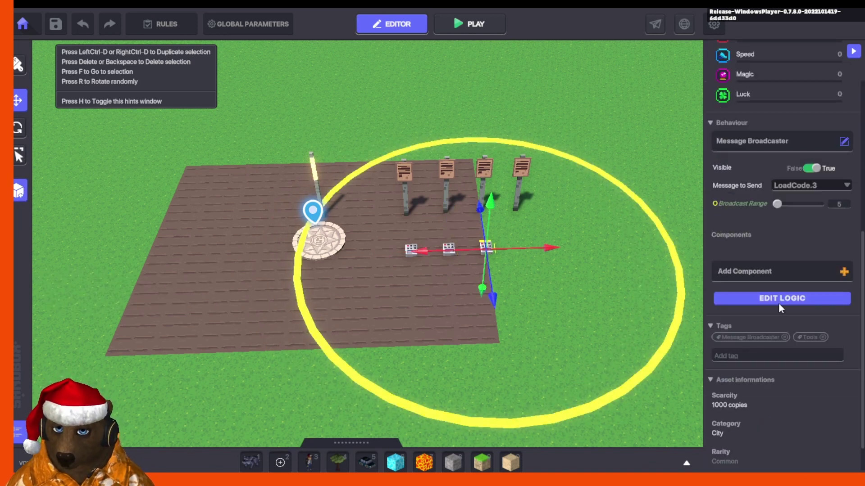
left_click(779, 299)
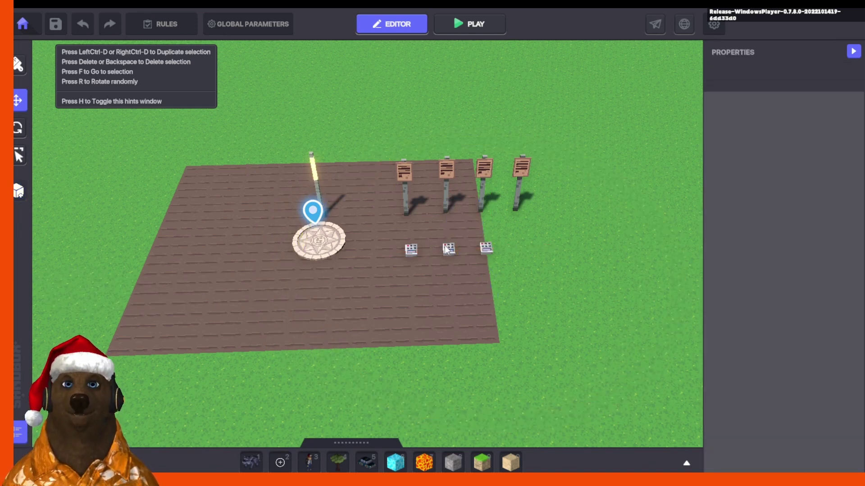
left_click(449, 249)
scroll(780, 401, "down", 6)
left_click(785, 418)
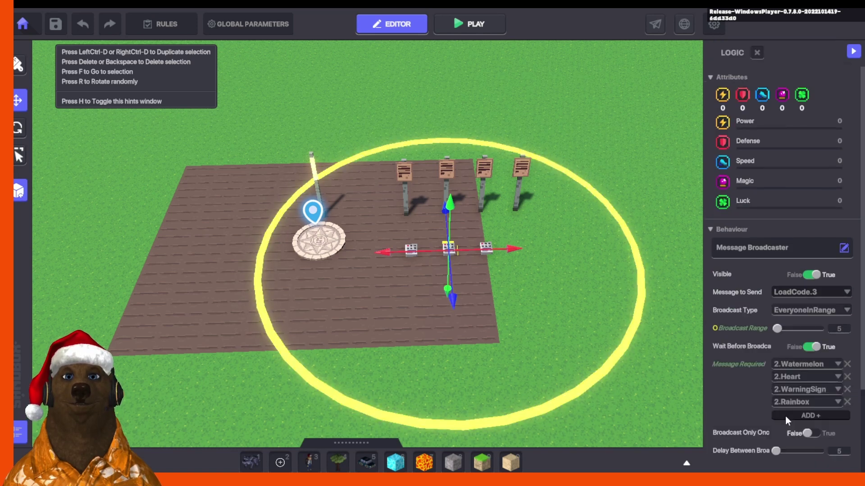
left_click(347, 254)
Review the first NumPad Switch's logic, checking its message to send and required messages, and deselect it
left_click(411, 249)
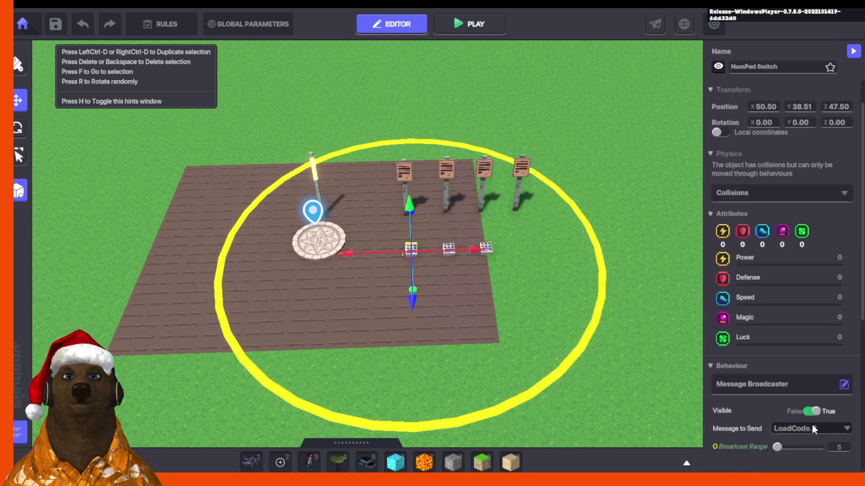
scroll(803, 434, "down", 5)
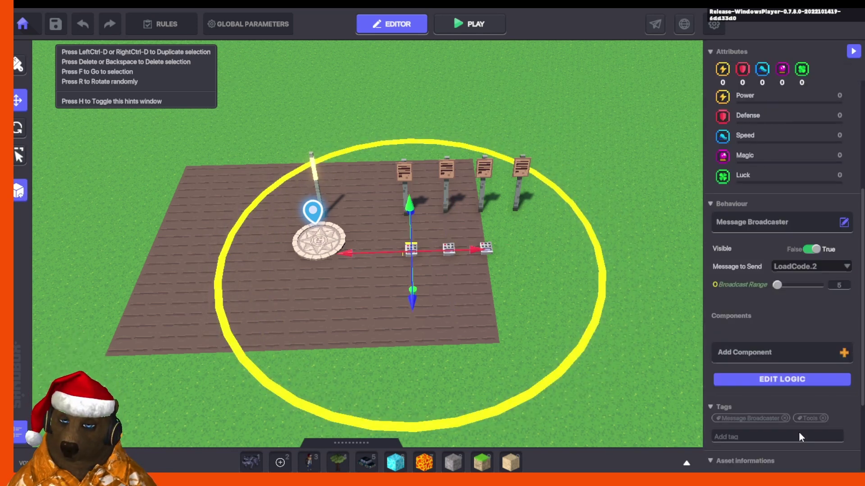
left_click(792, 380)
scroll(791, 378, "down", 2)
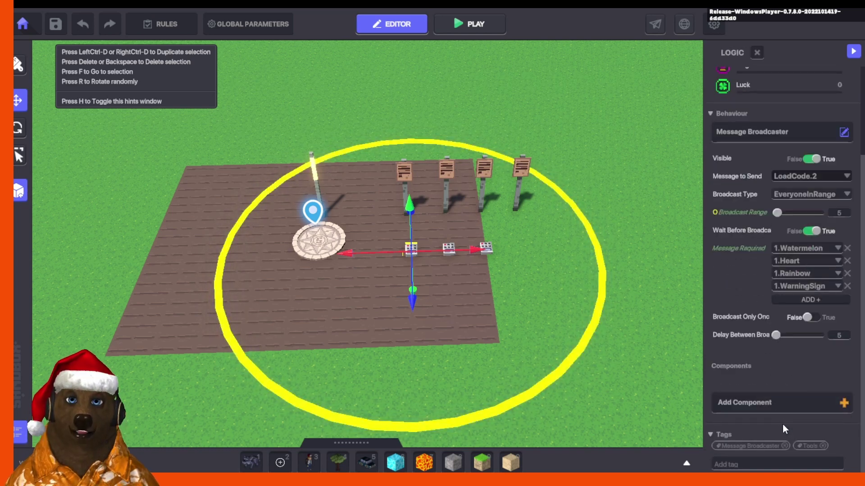
left_click(590, 331)
Playtest the load code prompts, answering Watermelon to each question, and return to the editor
left_click(459, 21)
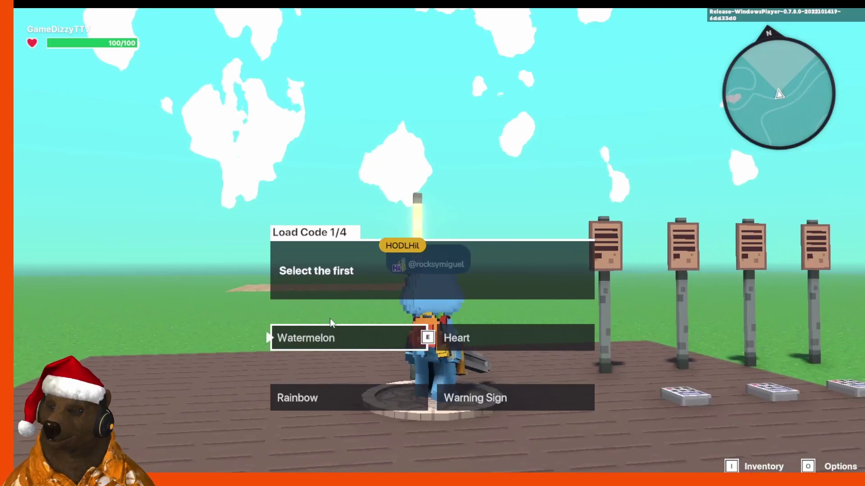
left_click(351, 341)
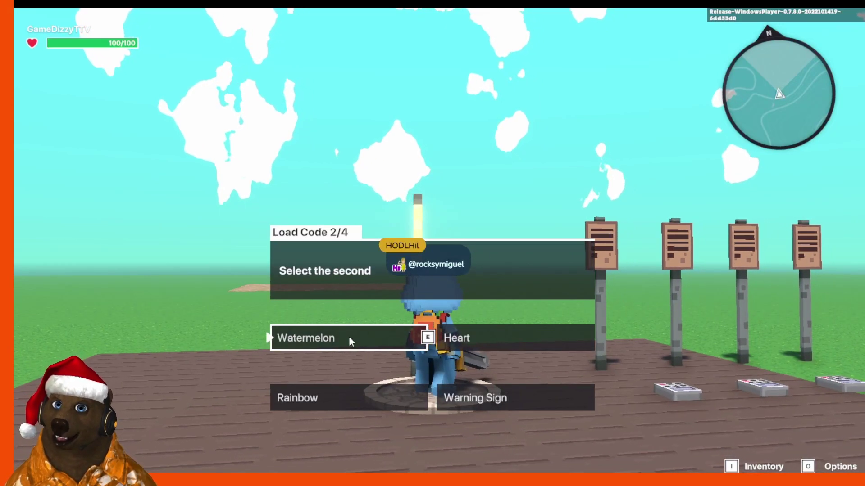
left_click(350, 341)
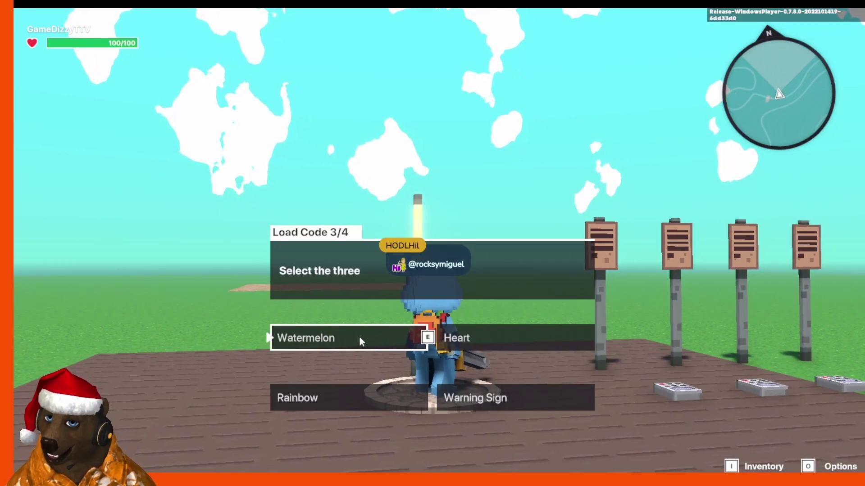
left_click(350, 340)
left_click(350, 340)
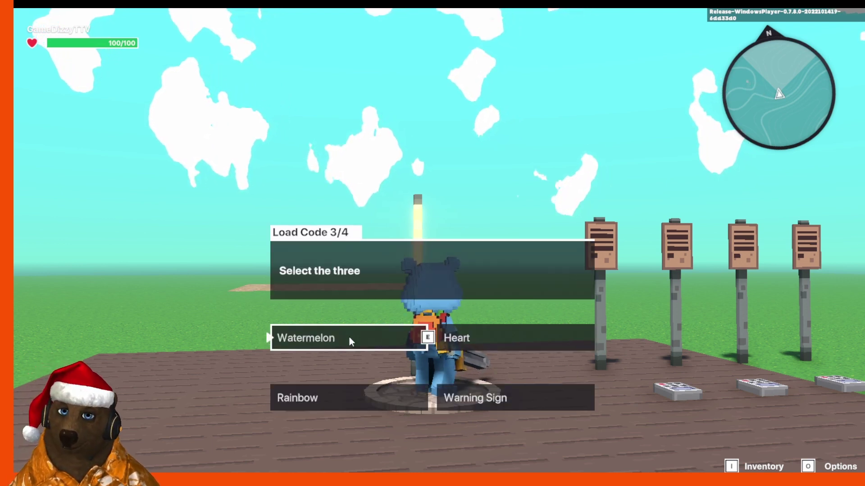
key("Escape")
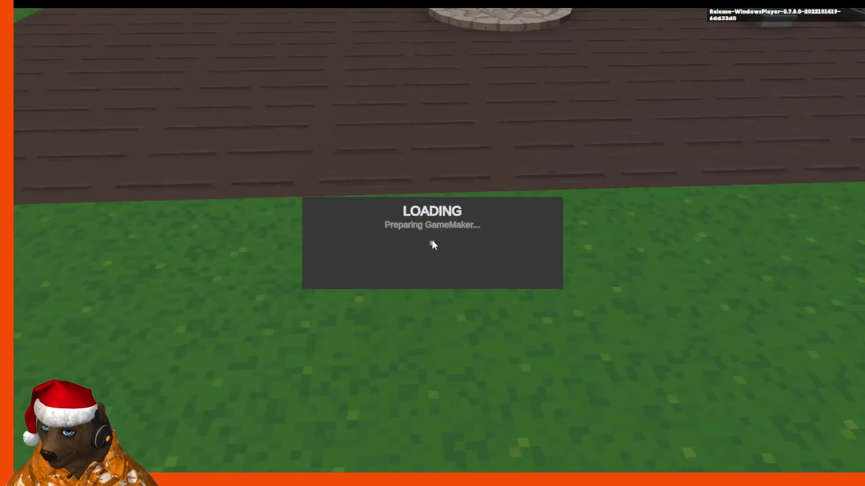
Check the messages in the Load Code 3/4 sign's logic and in the second NumPad Switch's logic
left_click(481, 174)
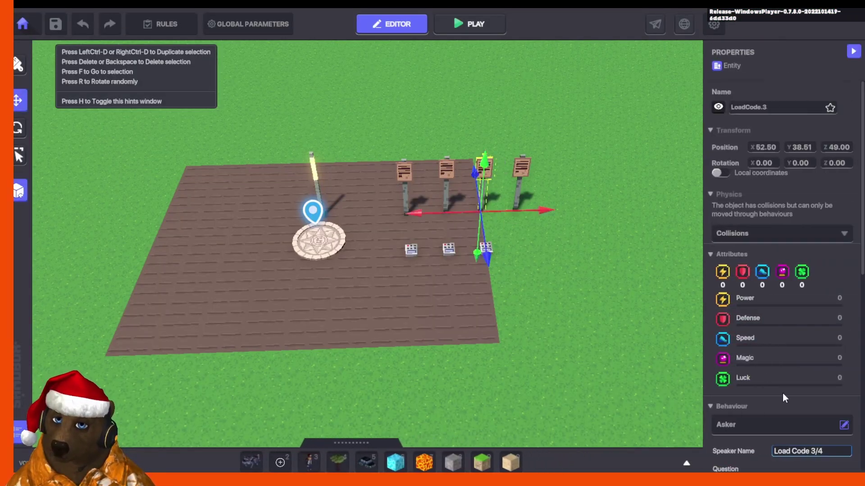
scroll(840, 392, "down", 6)
left_click(791, 340)
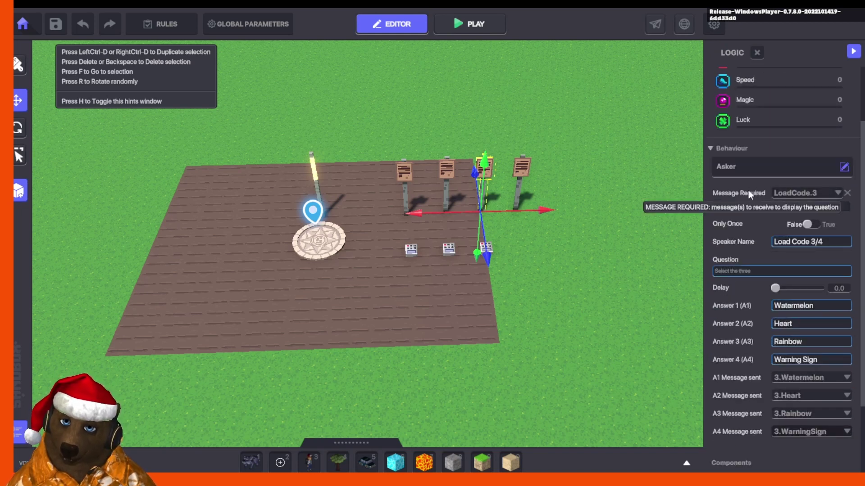
left_click(449, 249)
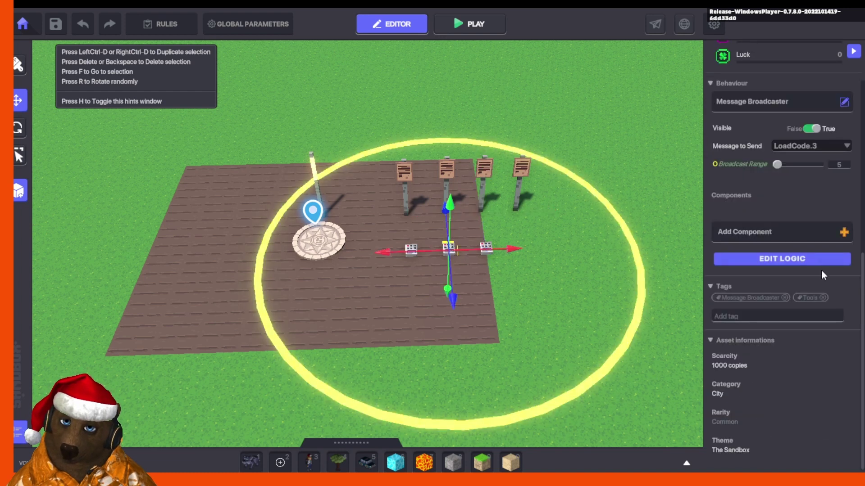
left_click(802, 260)
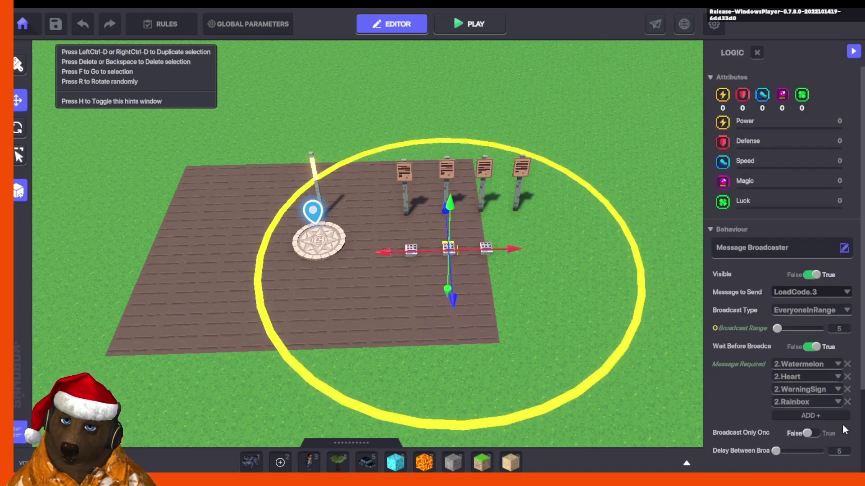
left_click(479, 316)
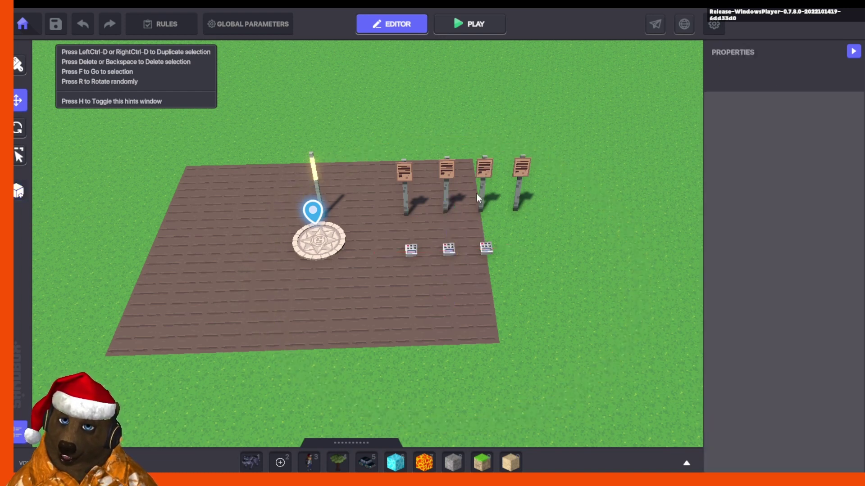
Check the required and sent messages in the logic of the Load Code 3/4 and Load Code 4/4 signs
left_click(485, 173)
scroll(818, 368, "down", 6)
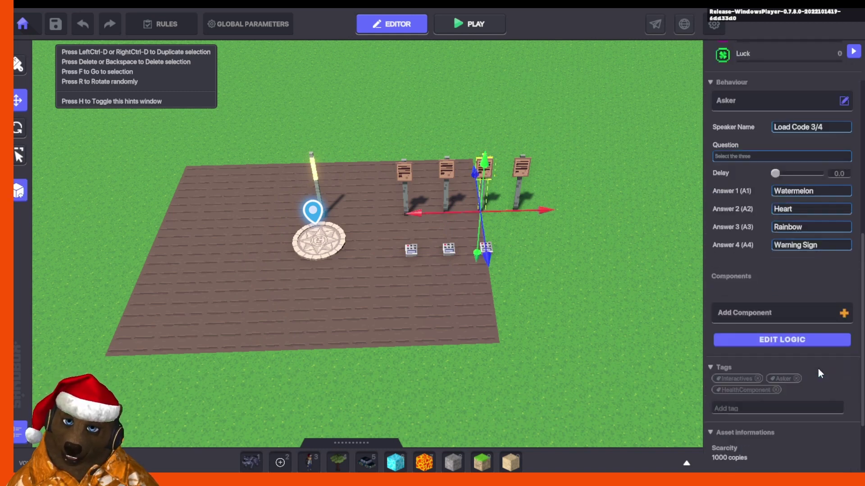
left_click(788, 340)
scroll(801, 369, "down", 5)
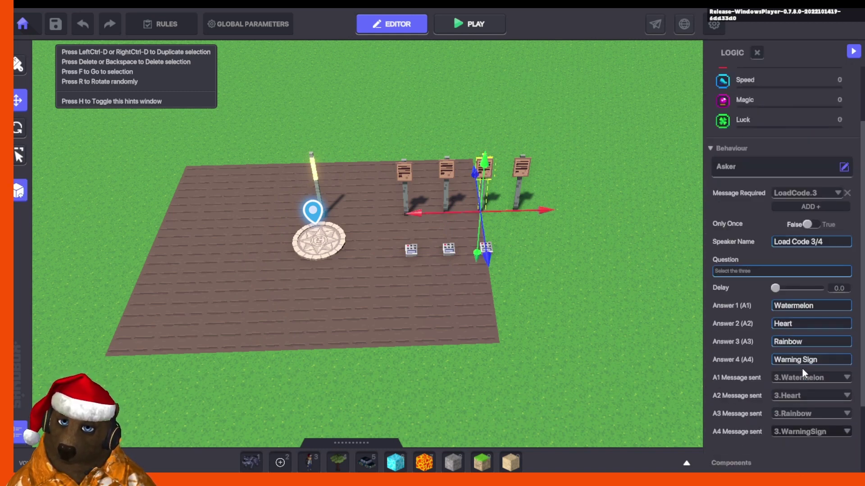
left_click(520, 167)
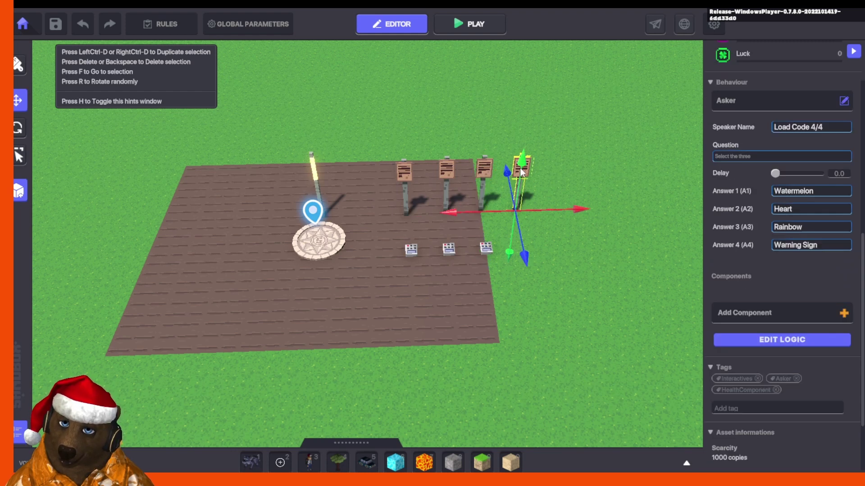
left_click(766, 341)
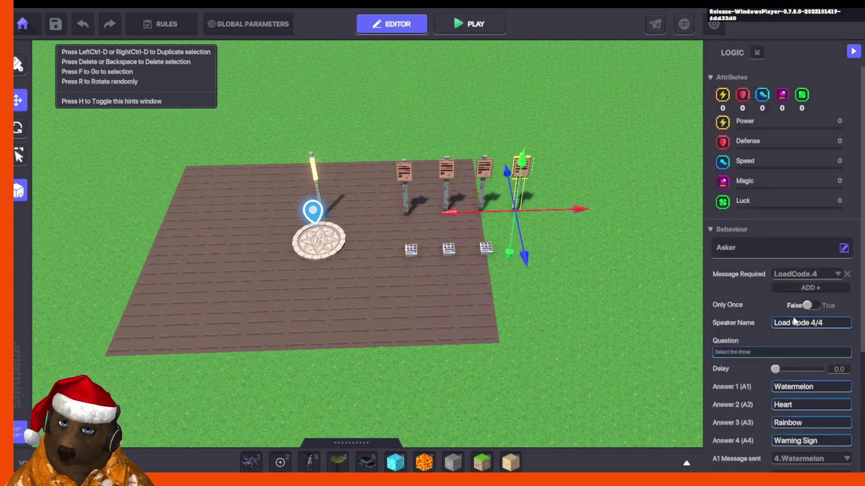
left_click(606, 259)
Set the third NumPad Switch's message to send to LoadCode.4 and save the project
left_click(486, 248)
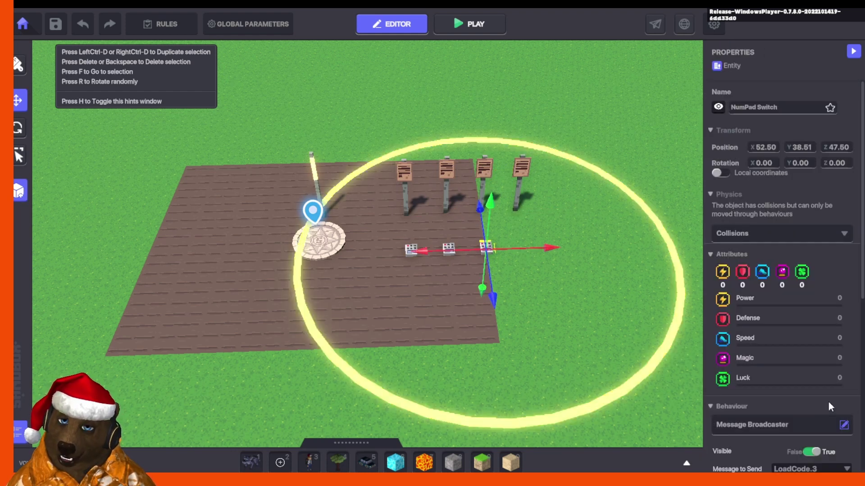
scroll(826, 398, "down", 3)
left_click(826, 306)
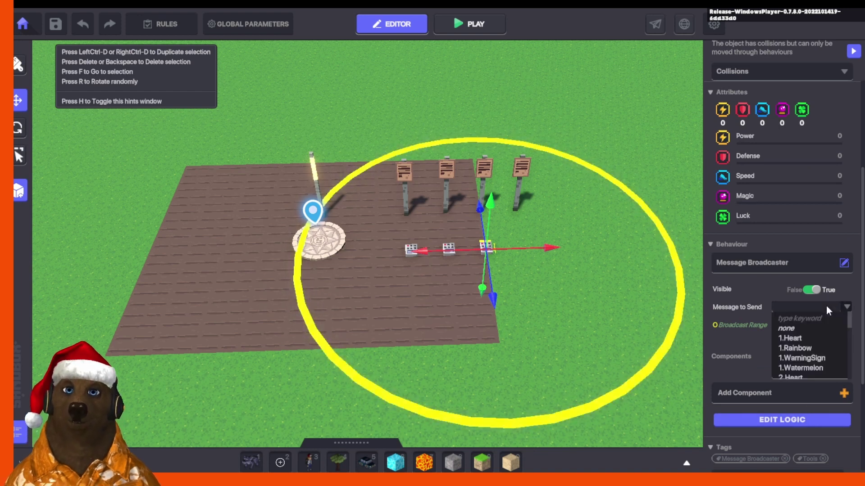
type("Loa")
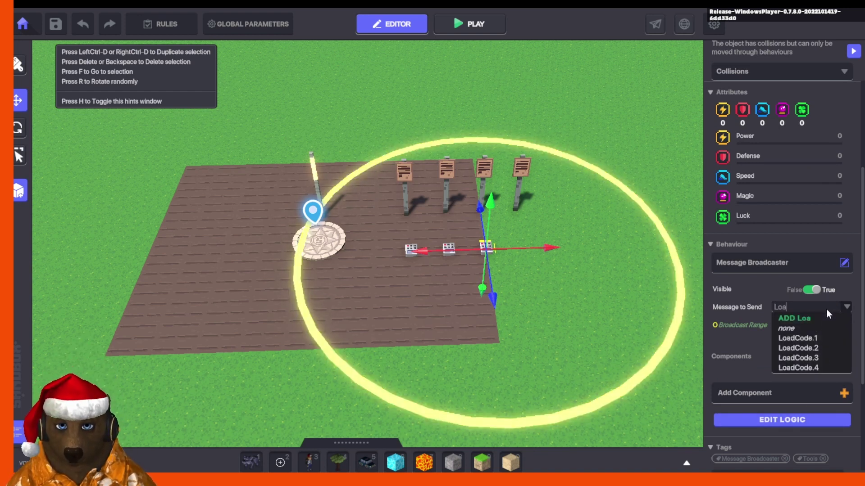
left_click(798, 358)
left_click(601, 331)
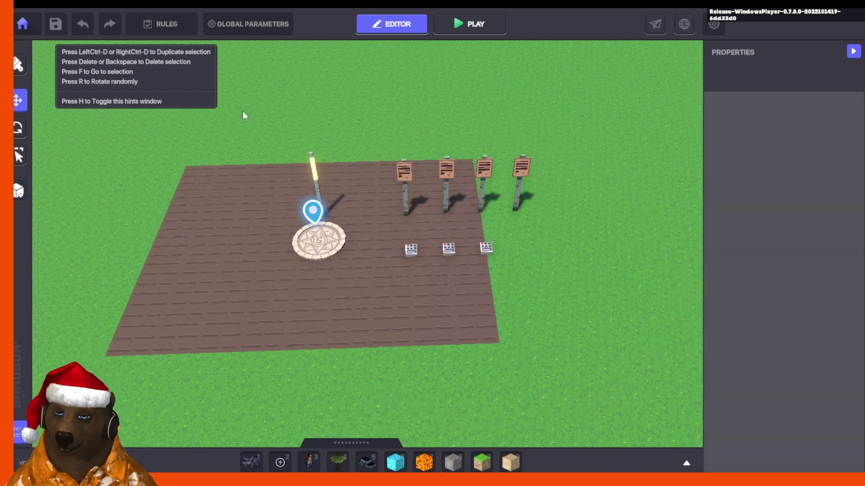
left_click(56, 25)
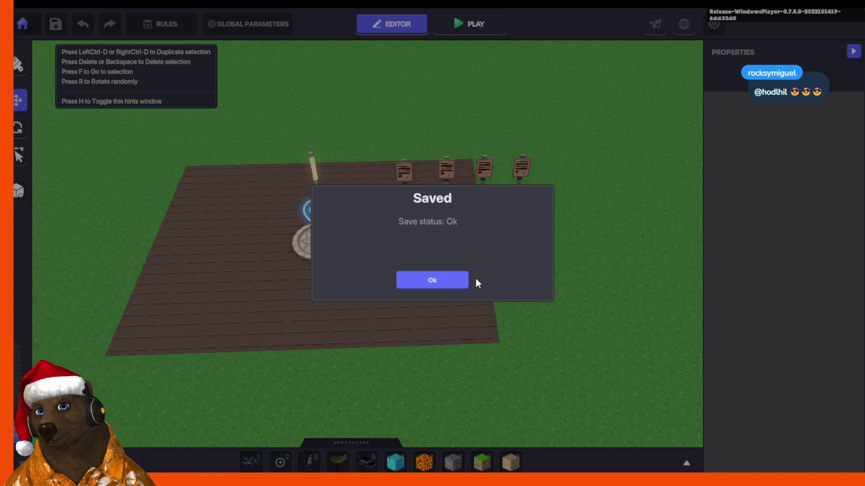
left_click(466, 281)
Playtest the load code sequence, answering Watermelon to every prompt, walk around the platform, and return to the editor
left_click(484, 25)
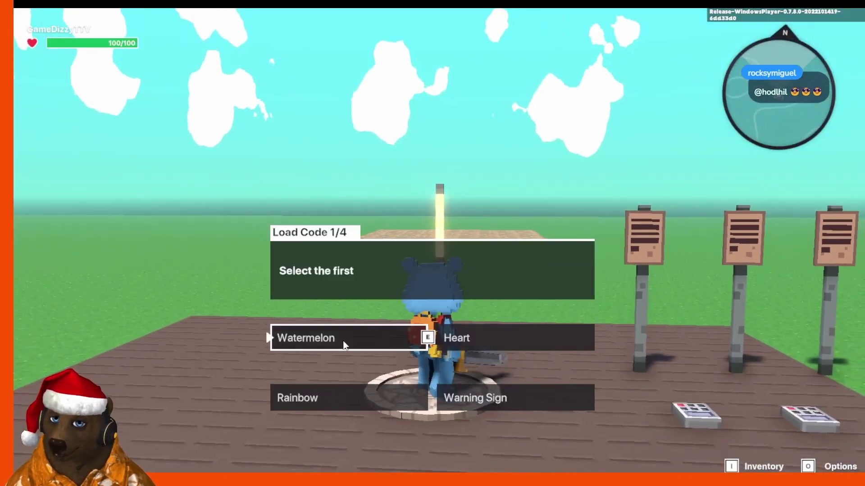
left_click(348, 337)
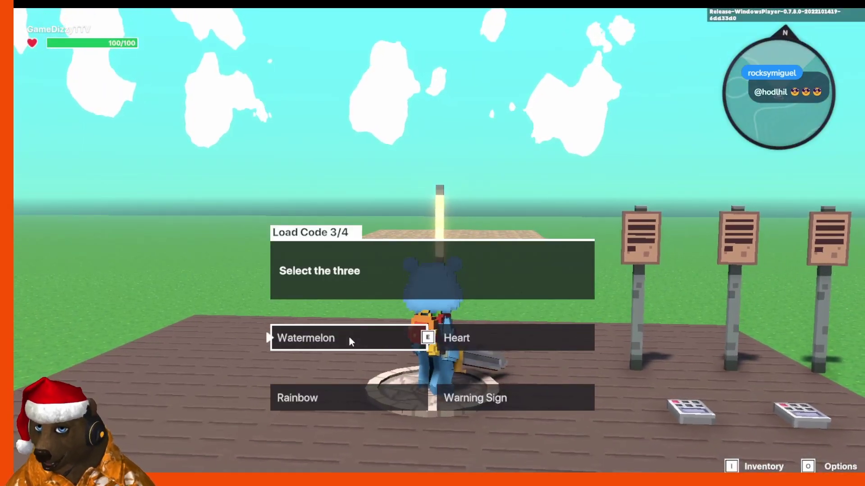
left_click(349, 337)
left_click(348, 337)
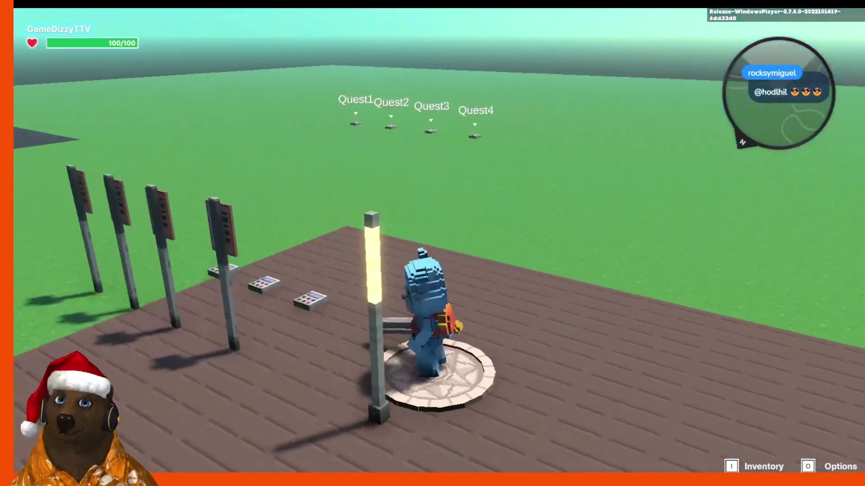
key("w")
key("a")
key("s")
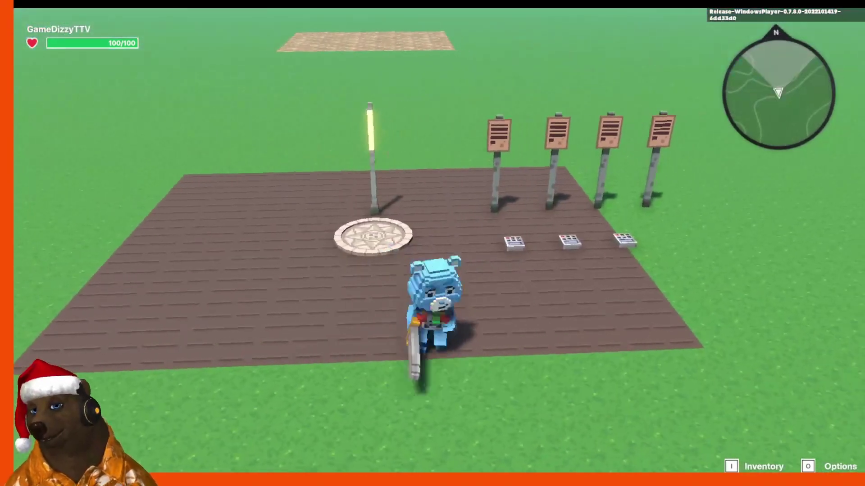
key("w")
key("Escape")
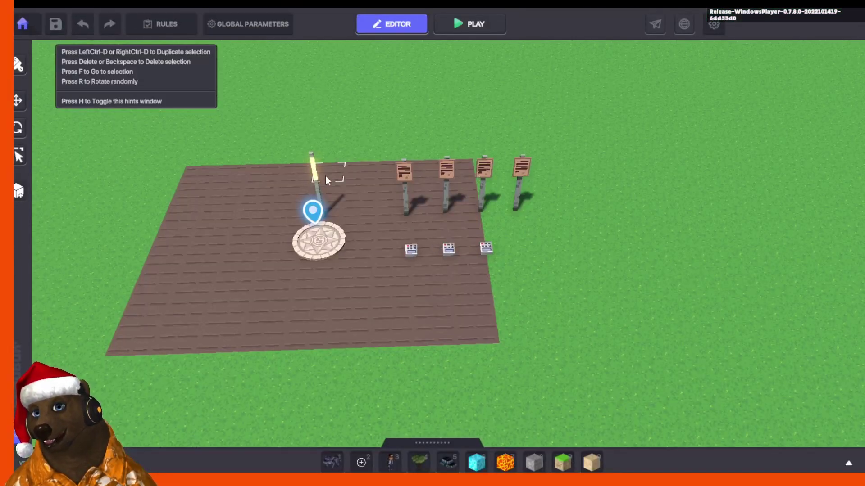
scroll(490, 310, "down", 5)
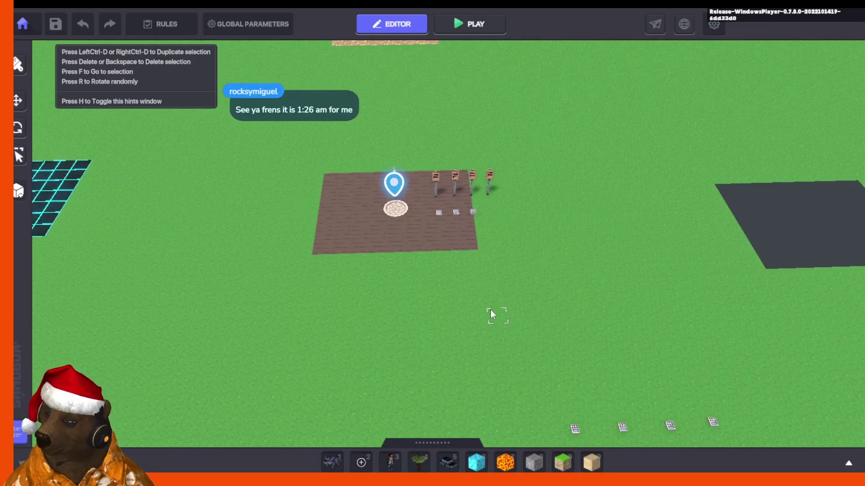
key("s")
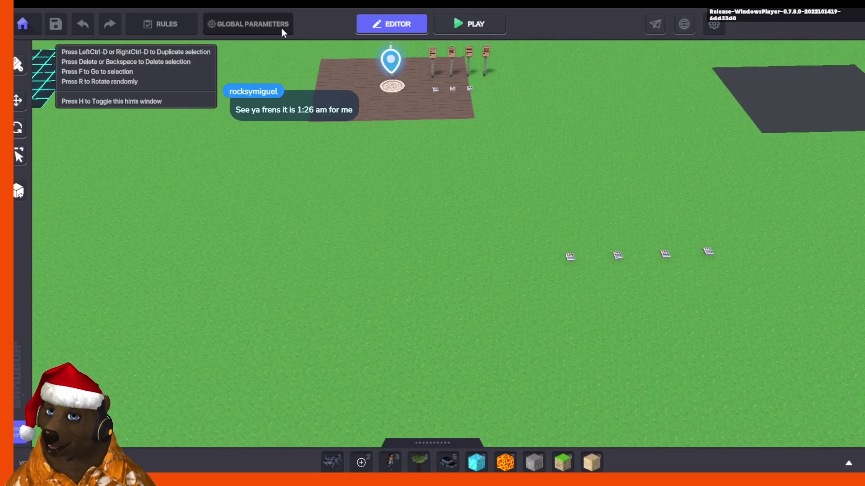
left_click(281, 27)
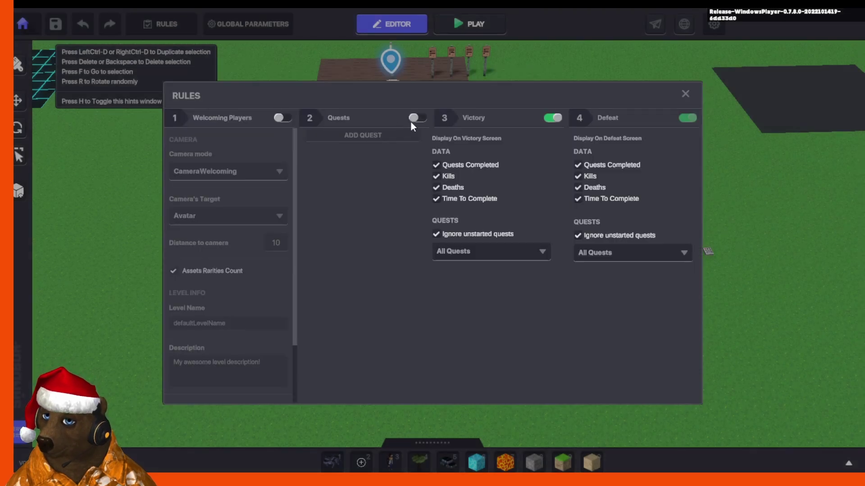
Enable quests in the game rules, add a quest, and set its unlock condition to Requires Message
left_click(410, 119)
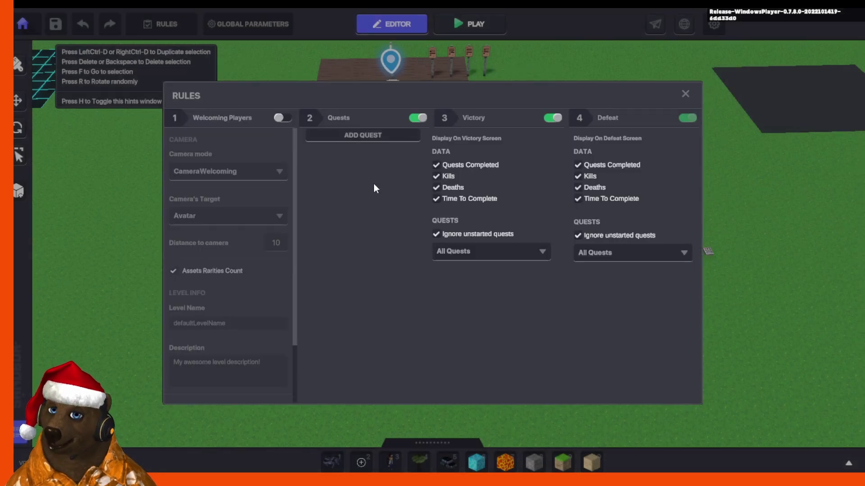
left_click(362, 135)
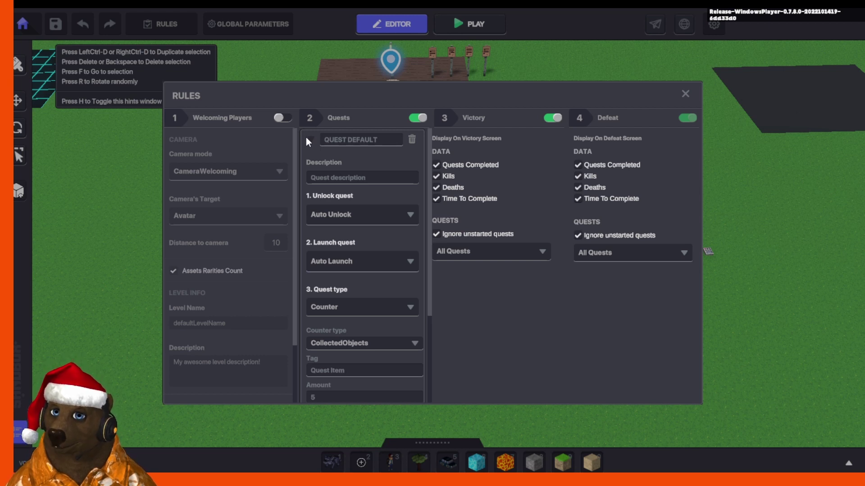
left_click(363, 219)
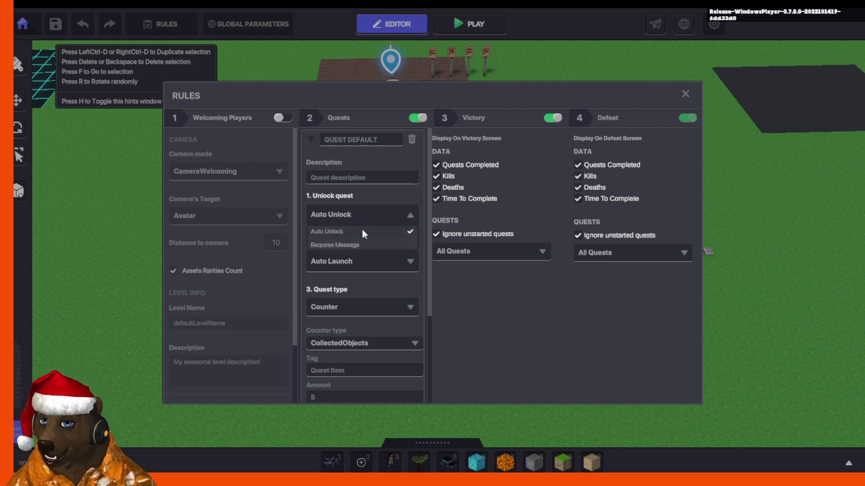
left_click(357, 245)
left_click(356, 251)
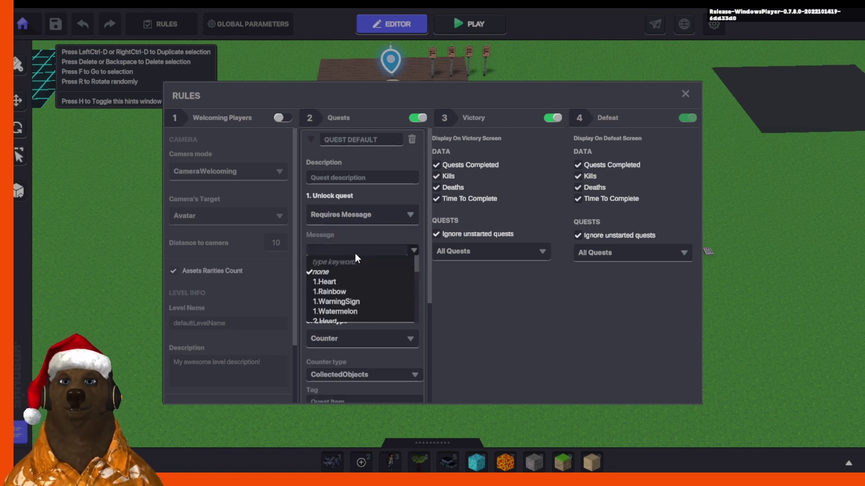
left_click(358, 245)
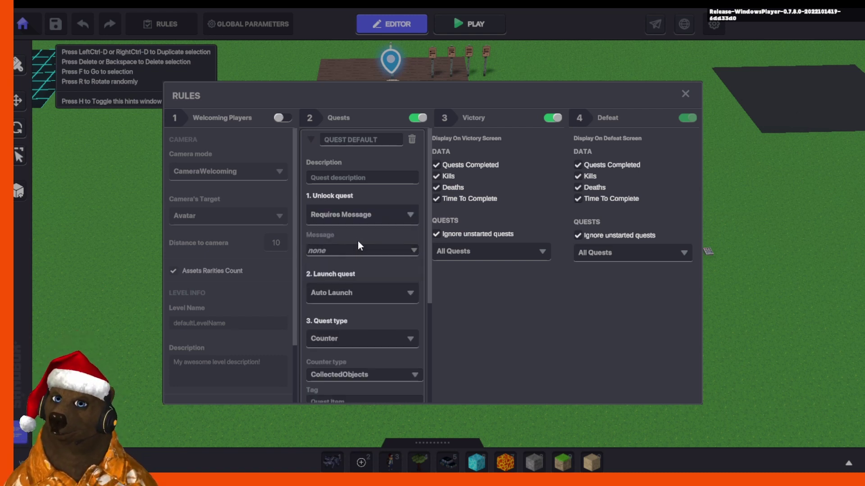
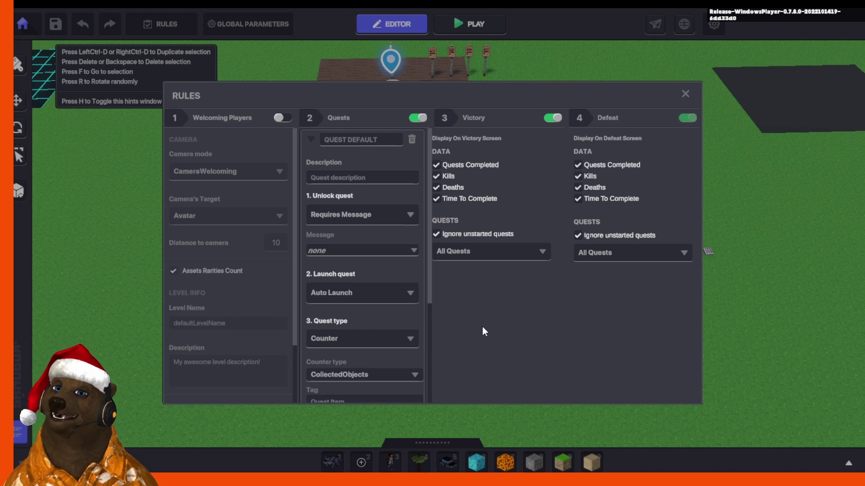
Check the quest's unlock options, reselect Requires Message, and look at its message choice
left_click(374, 216)
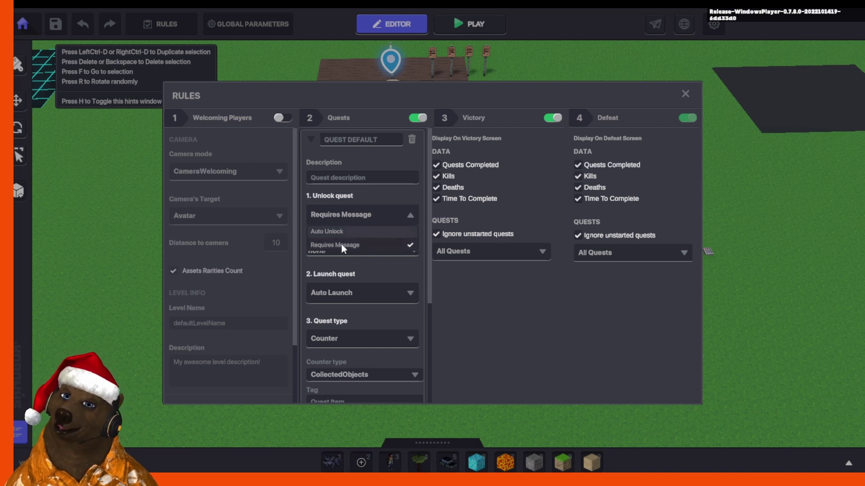
left_click(341, 244)
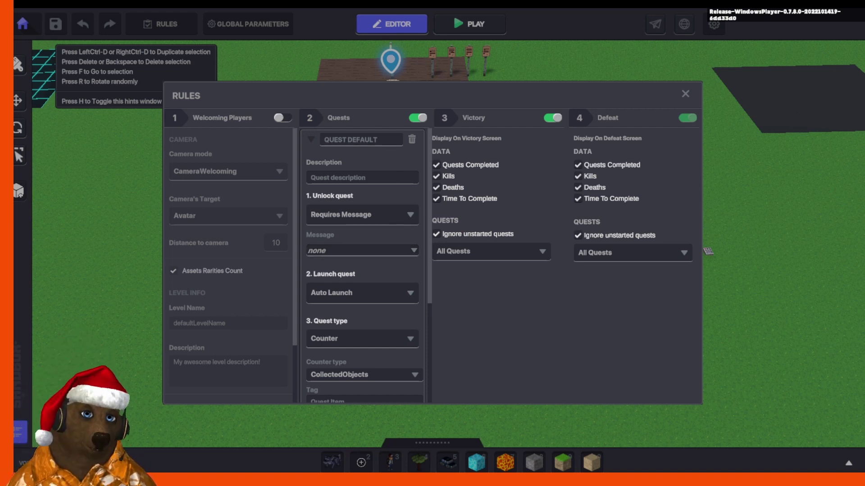
left_click(380, 258)
left_click(381, 252)
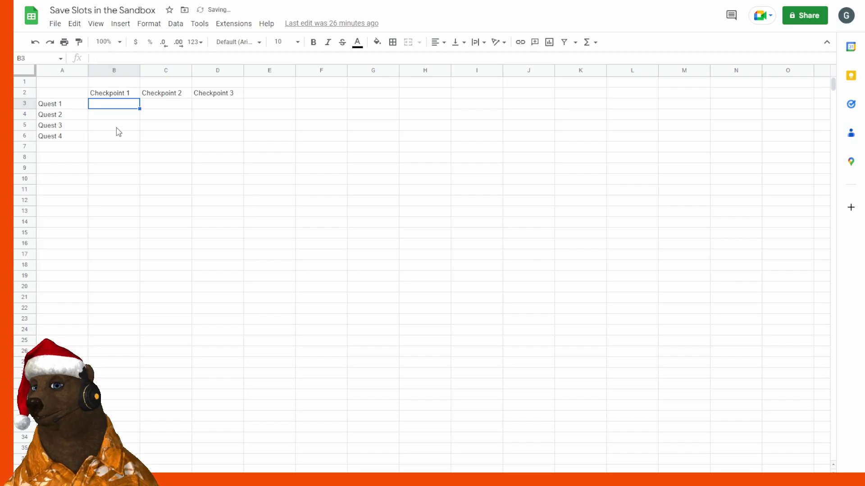
Switch to the Save Slots in the Sandbox spreadsheet in Google Sheets and clear the three Checkpoint headers in B2:D2
key("Up")
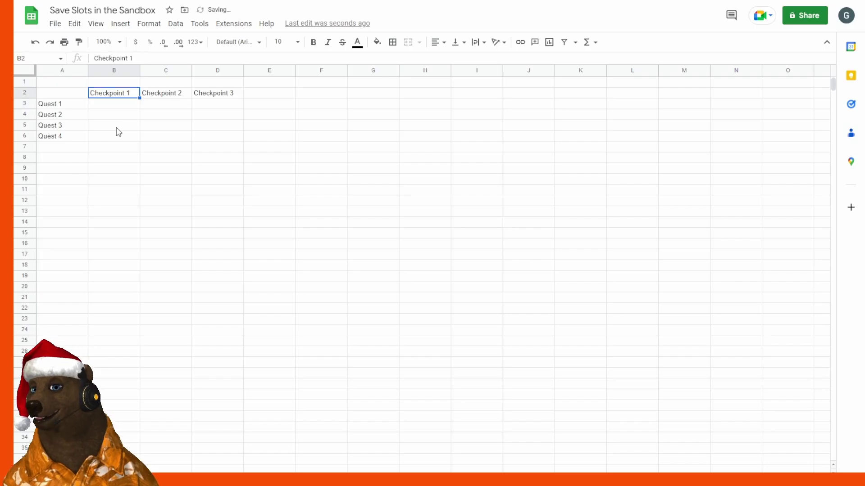
key("Delete")
key("Right")
key("Delete")
key("Right")
key("Delete")
key("Left")
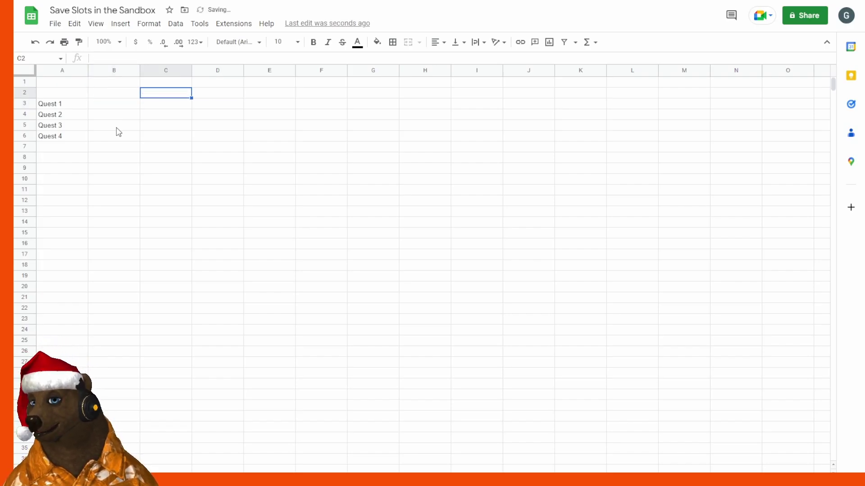
Enter the column headers LaunchQuest in B2 and CompleteQuest in C2
key("Down")
key("Up")
key("Left")
key("Up")
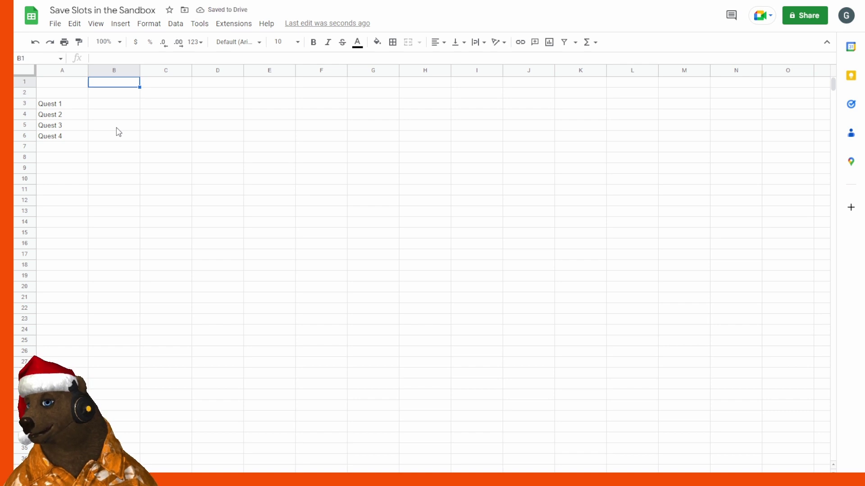
key("Down")
key("Down")
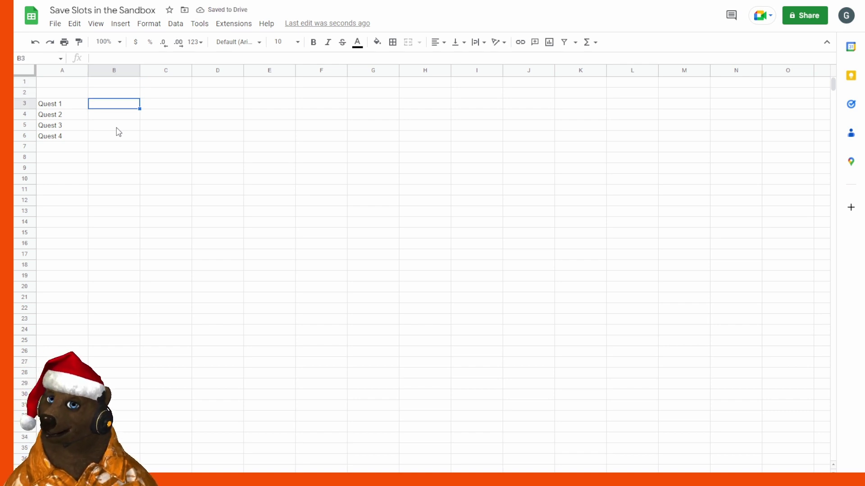
key("Up")
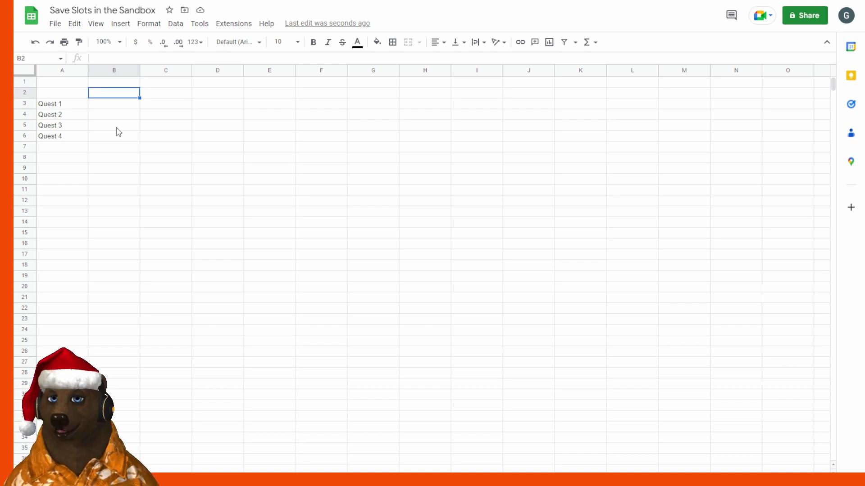
type("L")
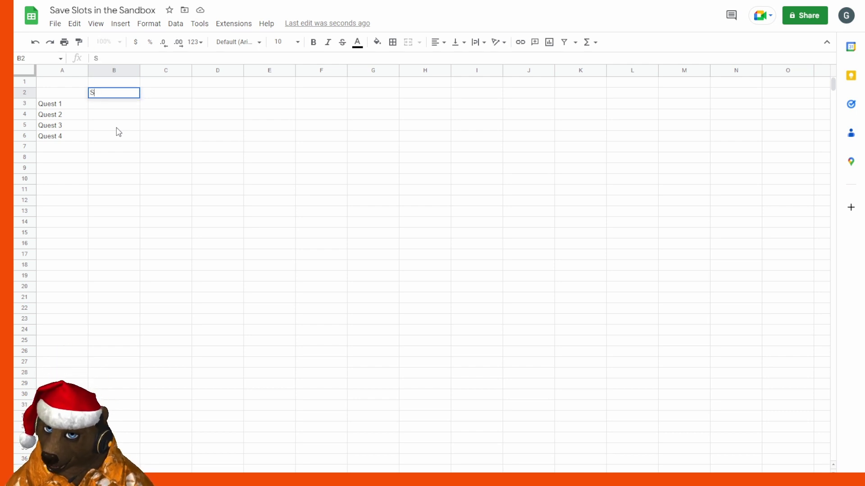
key("BackSpace")
type("Launch")
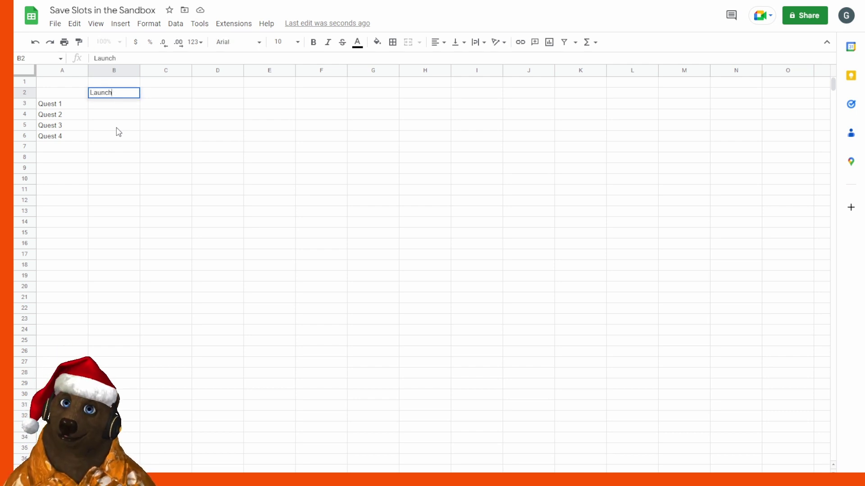
type("Quest")
key("Tab")
type("CompleteQuest")
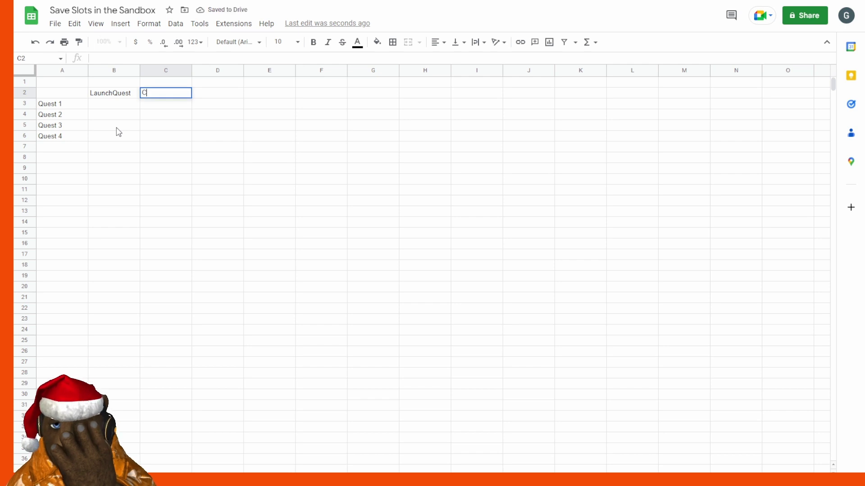
key("Return")
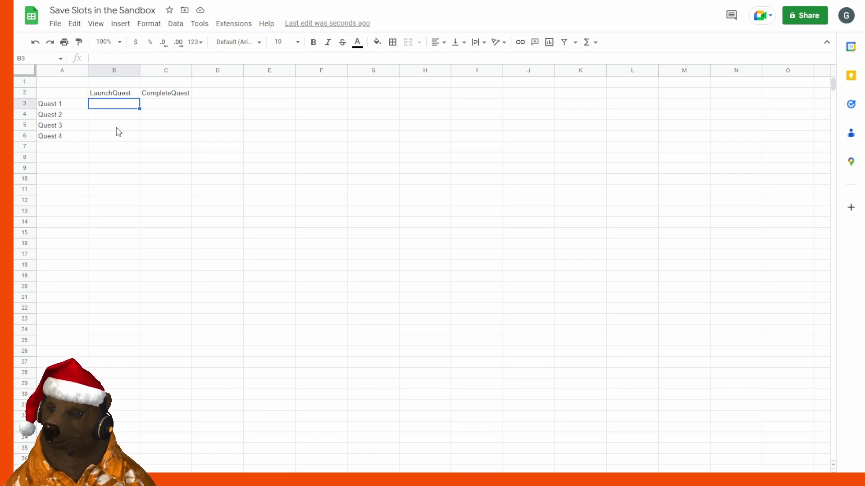
Fill the Quest 1 row with the messages Q1.Launch under LaunchQuest and Q1.Complete under CompleteQuest
type("Qu")
key("BackSpace")
key("BackSpace")
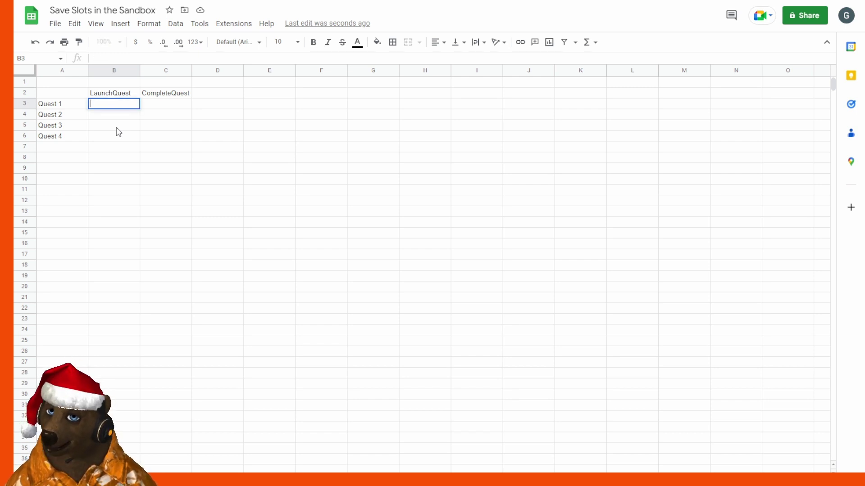
type("Qeu")
key("BackSpace")
key("BackSpace")
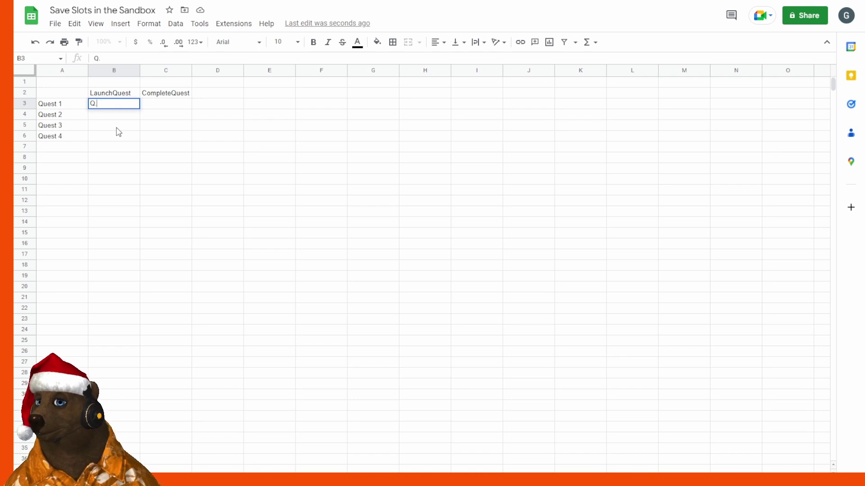
type("1")
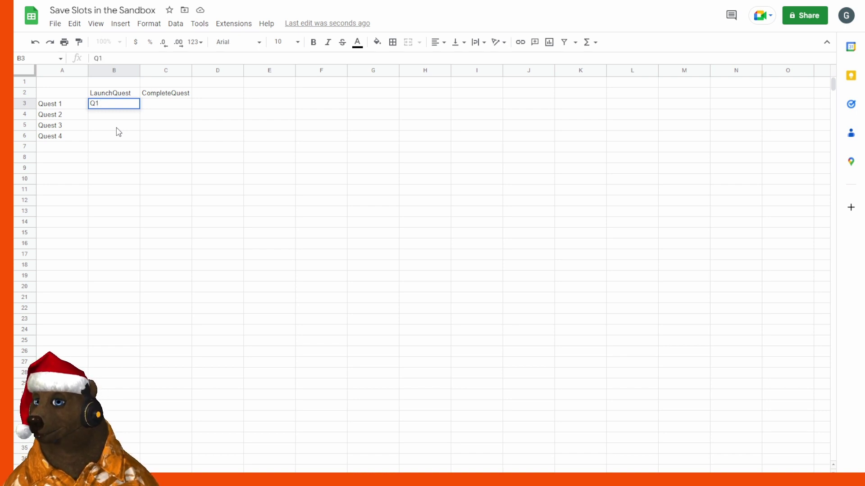
type(".Bag")
key("BackSpace")
key("BackSpace")
key("BackSpace")
key("BackSpace")
type(".La")
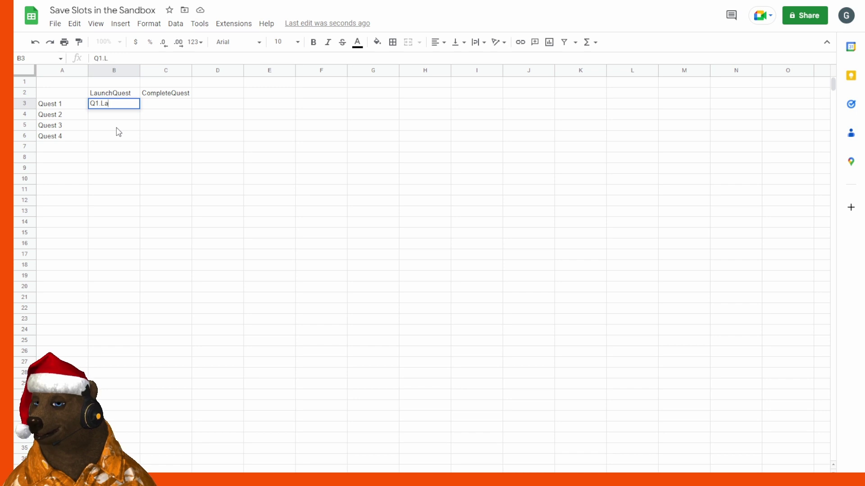
type("unch")
key("Tab")
type("Q")
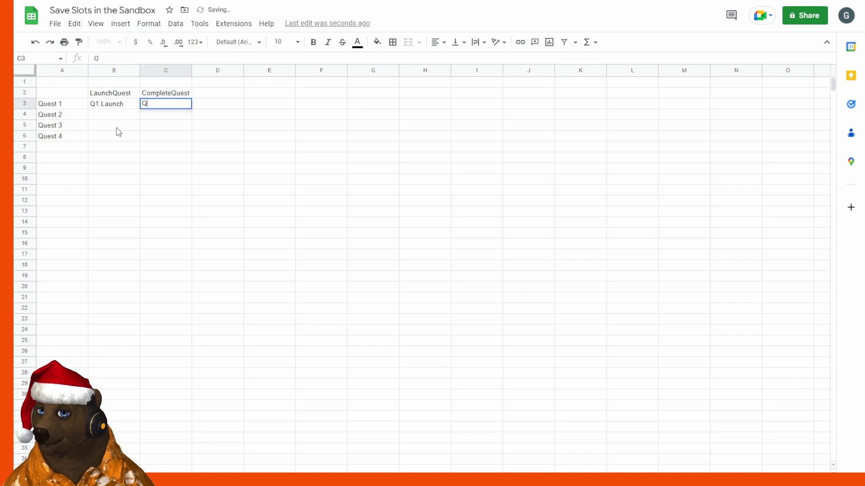
type("2.Complet")
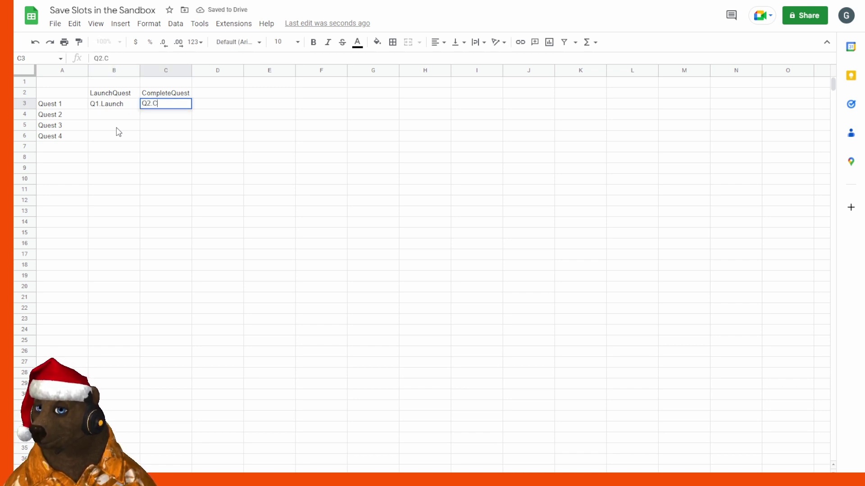
key("BackSpace")
key("BackSpace")
key("BackSpace")
key("BackSpace")
key("BackSpace")
key("BackSpace")
key("BackSpace")
key("BackSpace")
key("BackSpace")
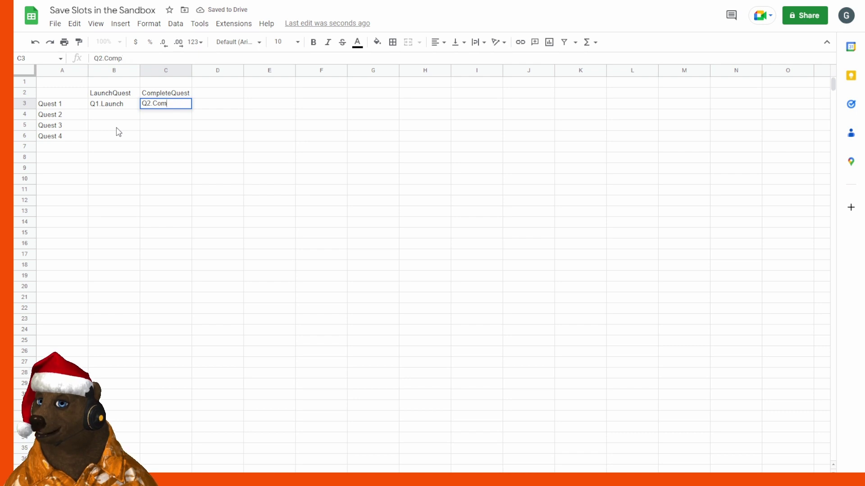
type("1.Complete")
key("Return")
Fill the Quest 2 row with the messages Q2.Launch and Q2.Complete
type("Q2.Launch")
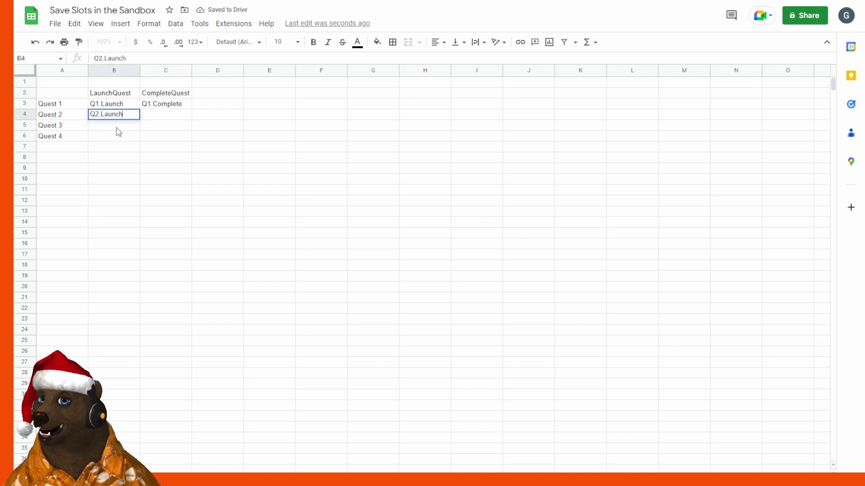
key("Tab")
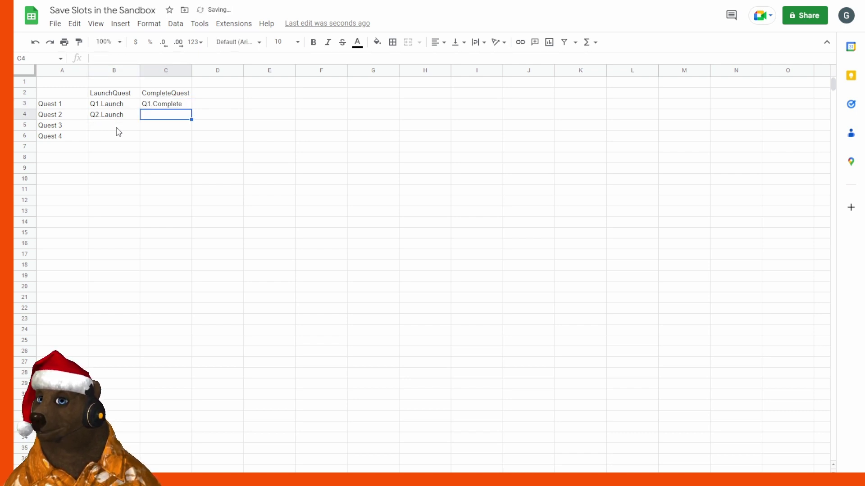
type("Q")
key("BackSpace")
type("Q2.Complete")
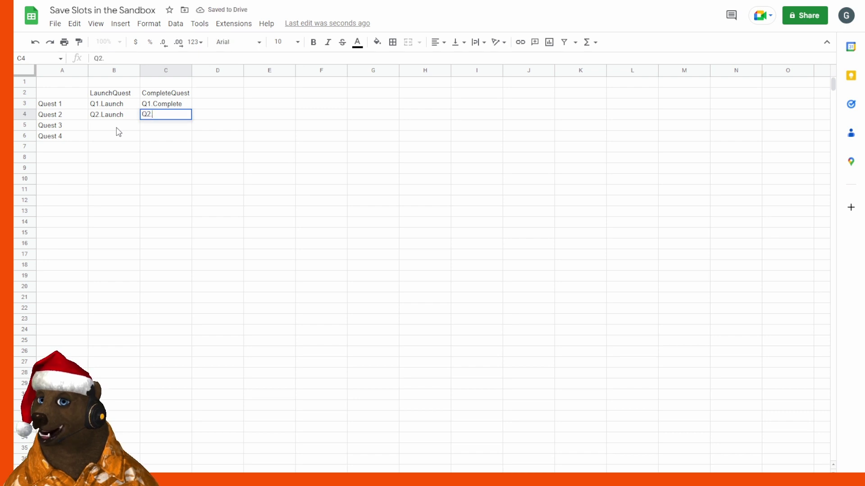
key("Return")
Fill the Quest 3 row with the messages Q3.Launch and Q3.Complete
type("Q3.")
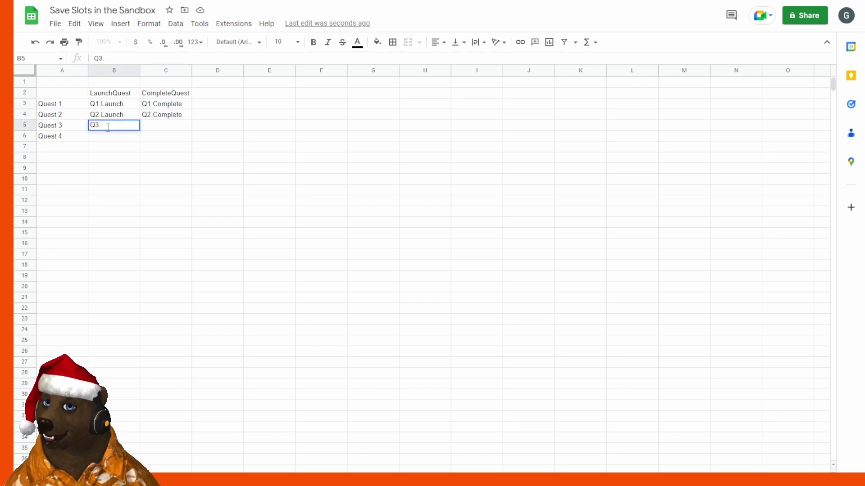
type("Launch")
key("Tab")
type("Q")
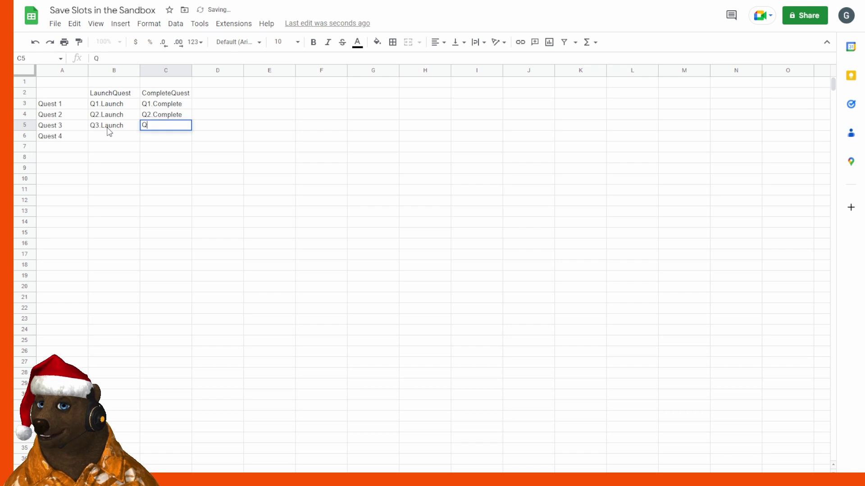
type("3.Complete")
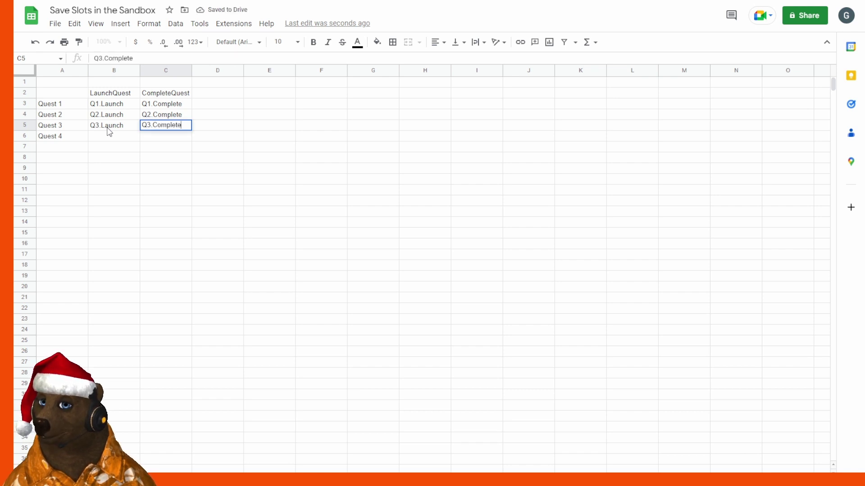
key("Return")
Fill the Quest 4 row with the messages Q4.Launch and Q4.Complete
type("Q3.Launch")
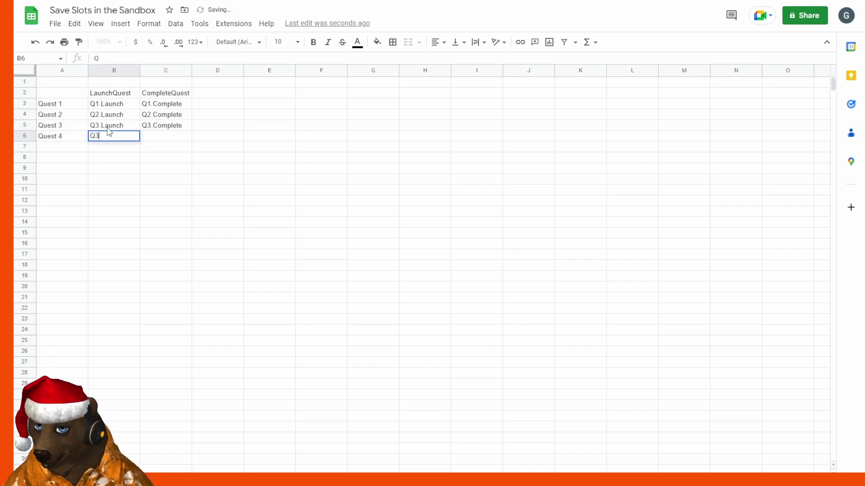
key("Tab")
key("Return")
type("Q")
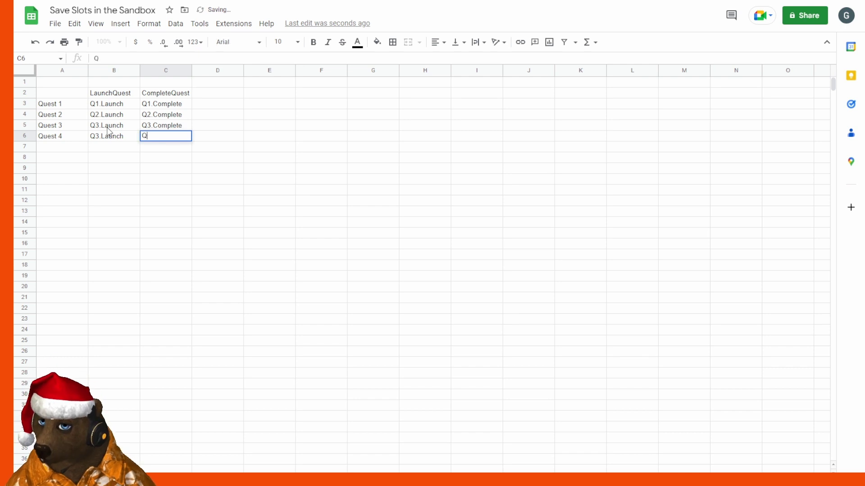
type("4.Complete")
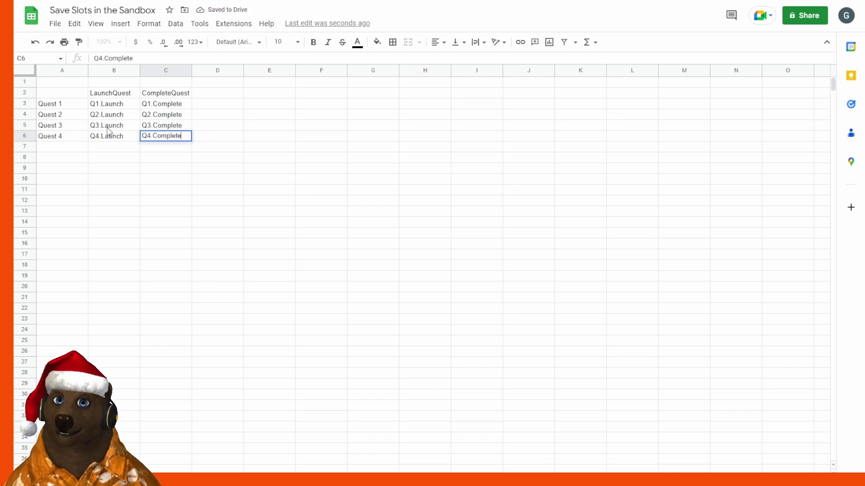
key("Return")
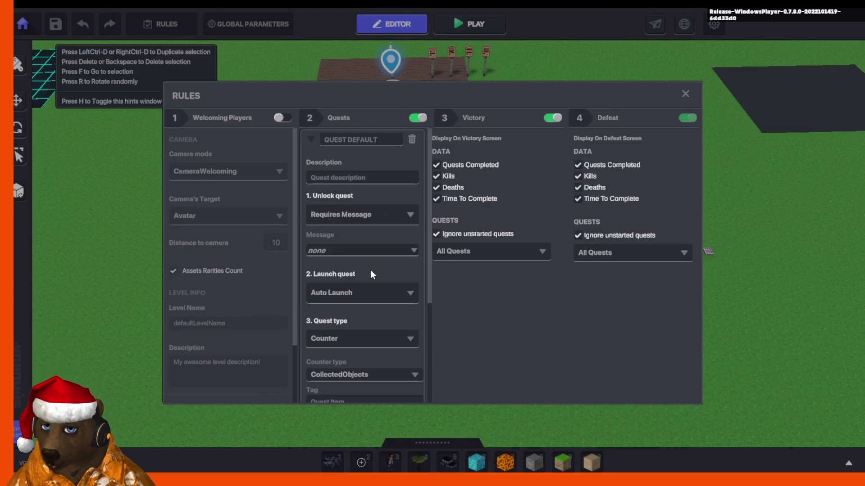
Switch back to The Sandbox Game Maker, add Q1.Launch as the quest's unlock message, and leave its launch option at Auto Launch
left_click(370, 251)
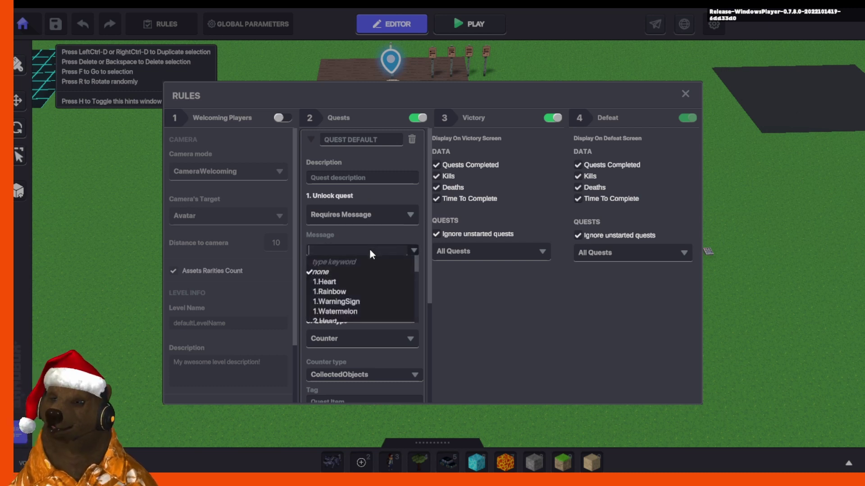
left_click(369, 250)
left_click(369, 251)
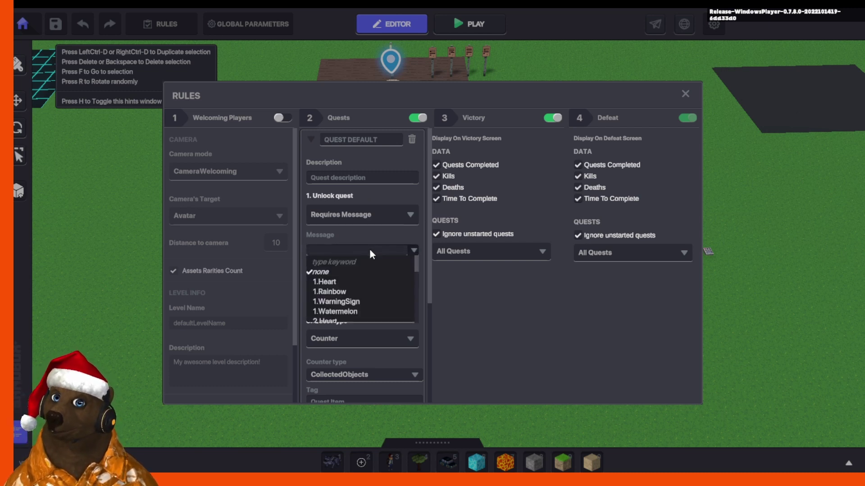
type("Q1.Lau")
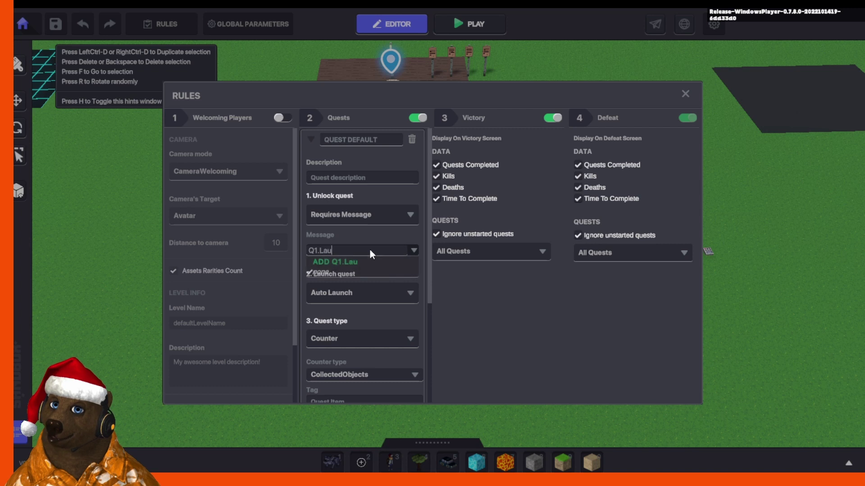
type("nch")
left_click(340, 260)
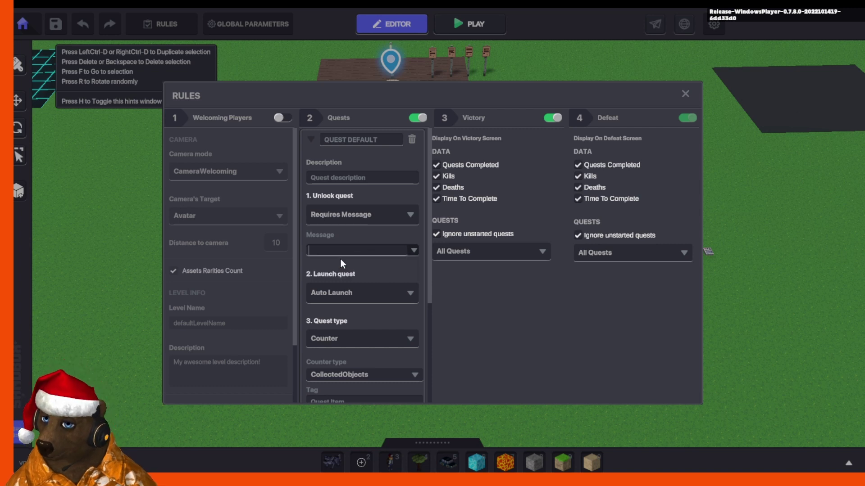
left_click(396, 295)
left_click(466, 298)
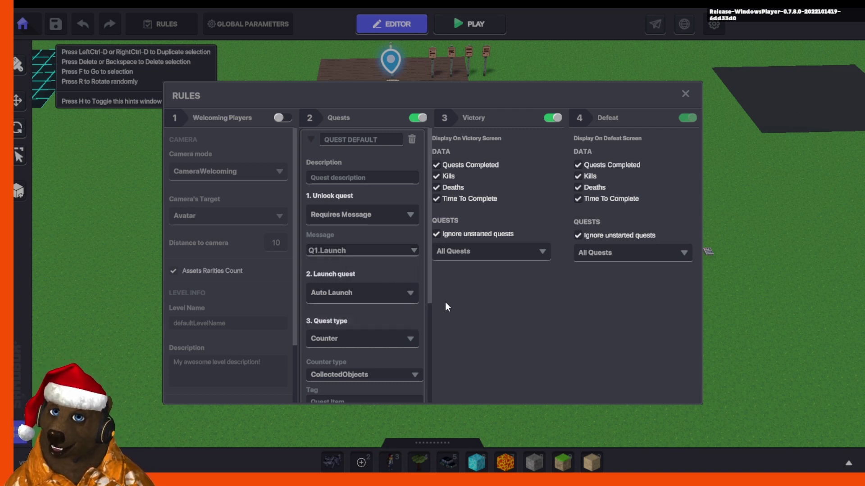
Set the quest type to Wait For Message
scroll(404, 280, "down", 3)
left_click(388, 230)
left_click(367, 264)
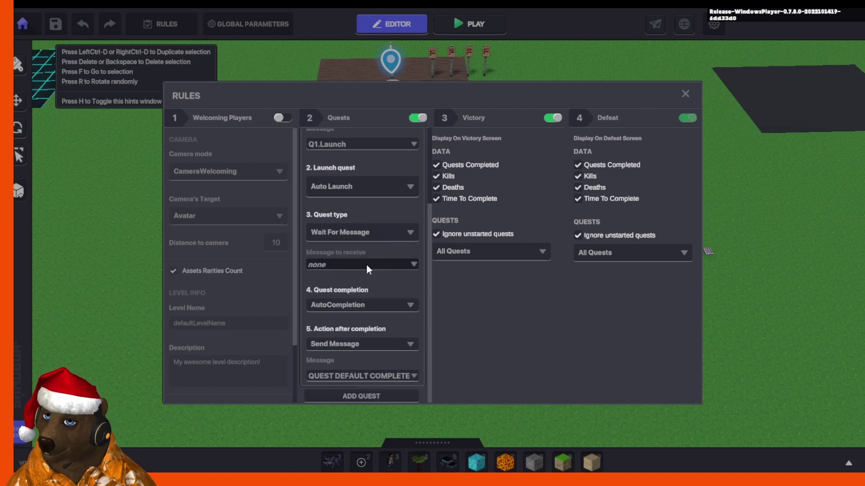
Add Q1.Complete as the message the quest has to receive
left_click(366, 264)
type("Q")
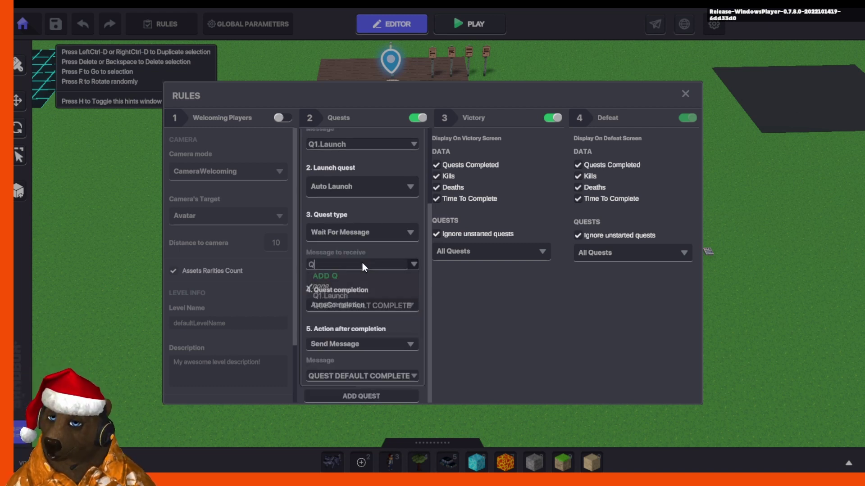
type("1.Comp")
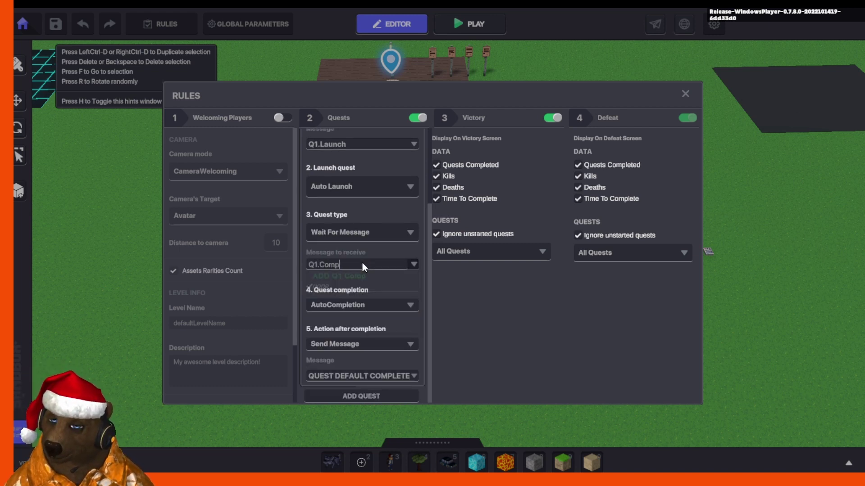
type("lete")
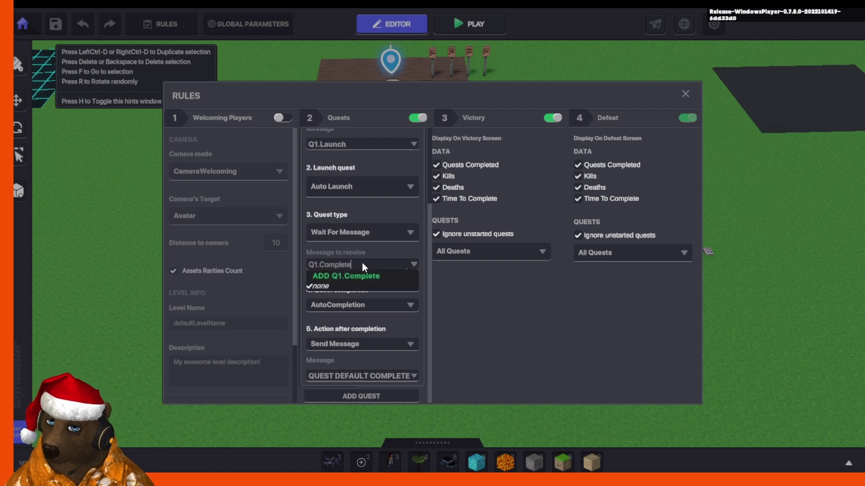
left_click(363, 276)
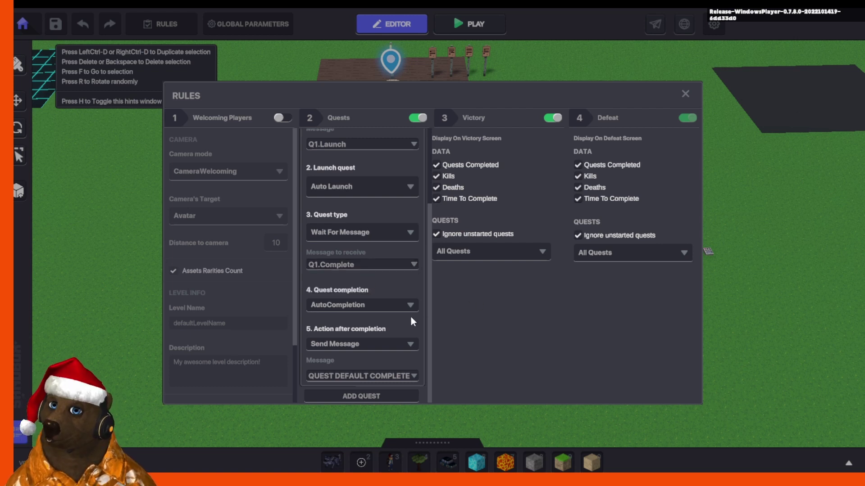
Set the quest's action after completion to Nothing and close the rules
scroll(406, 366, "up", 1)
scroll(406, 366, "down", 1)
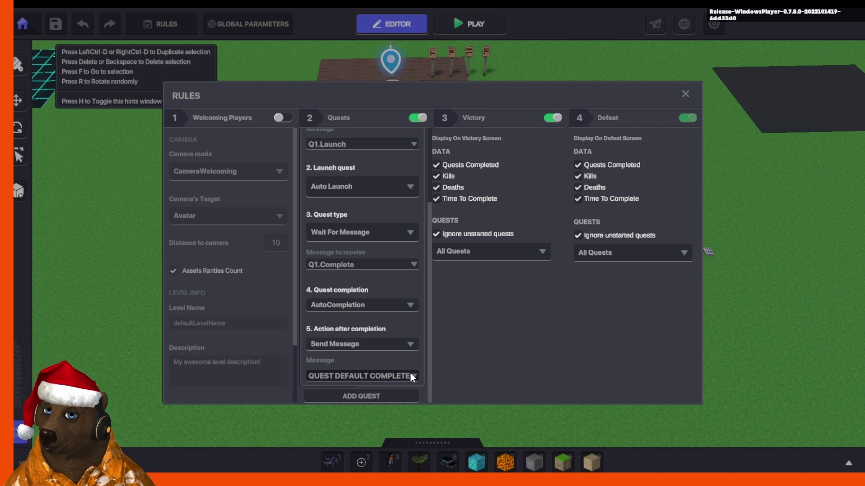
left_click(400, 344)
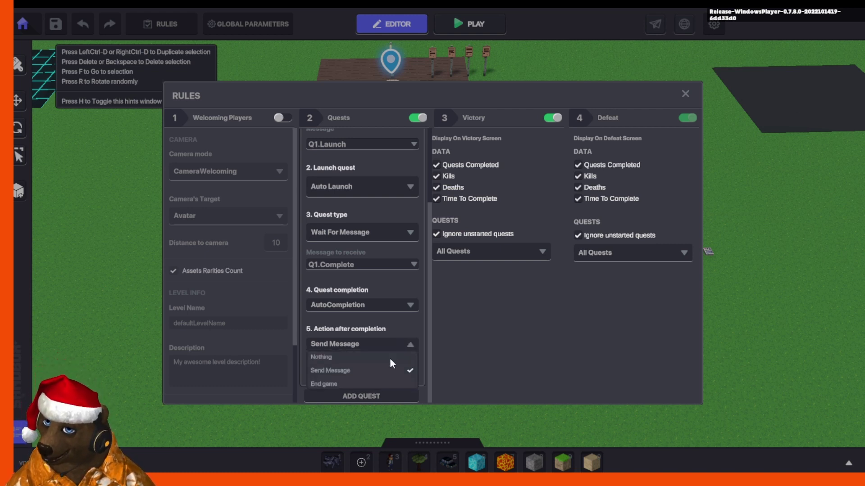
left_click(390, 358)
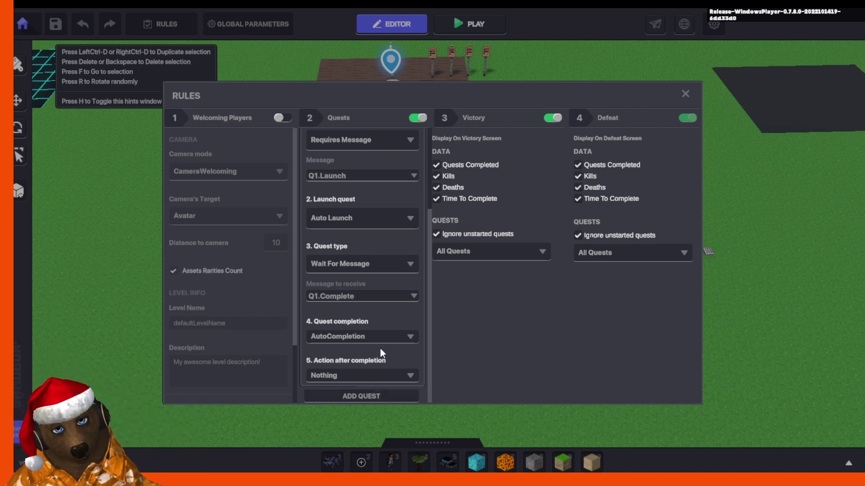
left_click(685, 94)
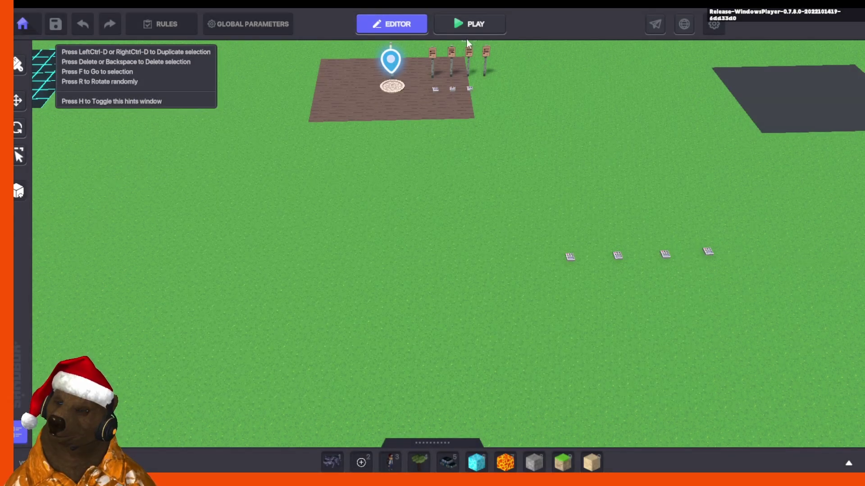
Play-test the level, answer the Load Code 1/4 prompt with Watermelon, and return to the editor
left_click(476, 20)
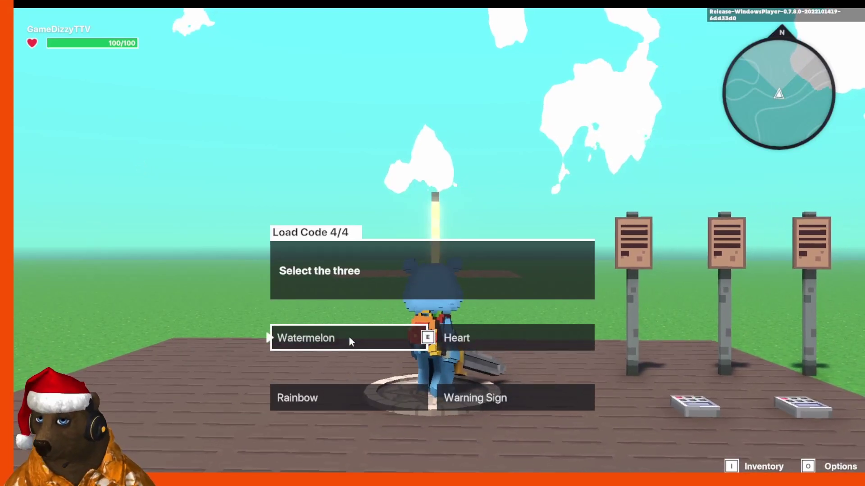
left_click(349, 337)
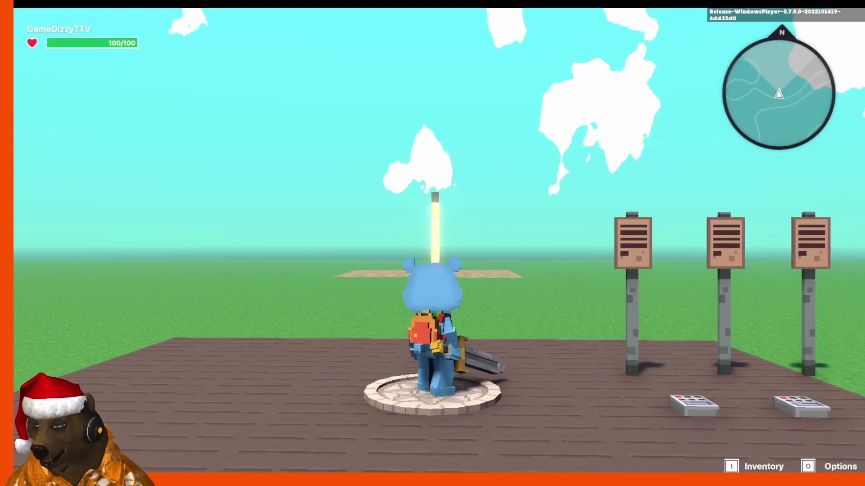
key("Escape")
left_click(251, 27)
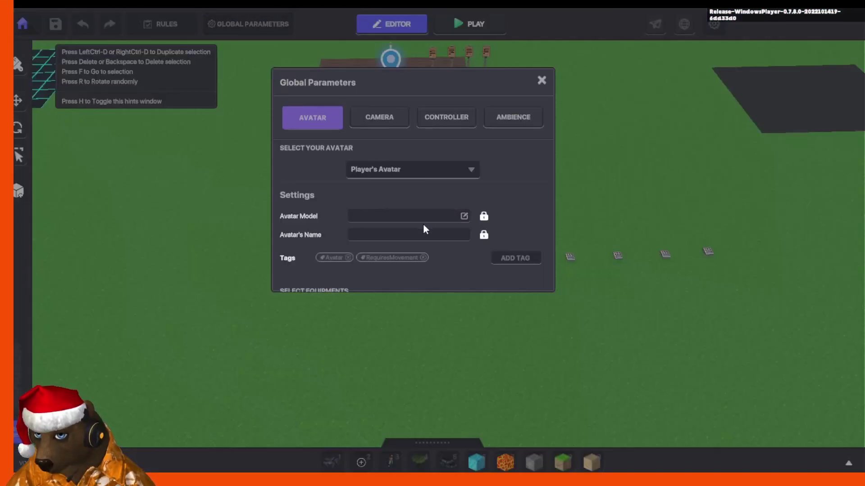
left_click(544, 79)
middle_click_drag(544, 158, 498, 279)
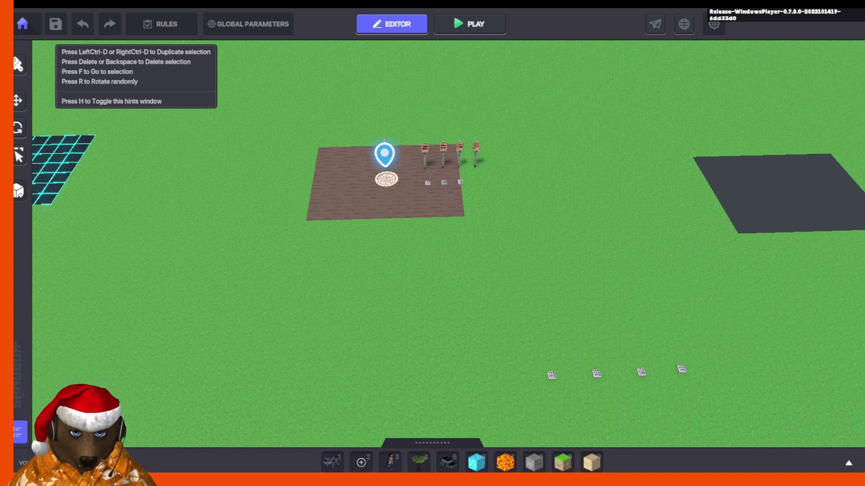
Switch to the Google Sheets plan and enter the headers Slot1, Slot2, Slot3 and Slot4 in cells E2 to H2
key("alt+Tab")
left_click(225, 106)
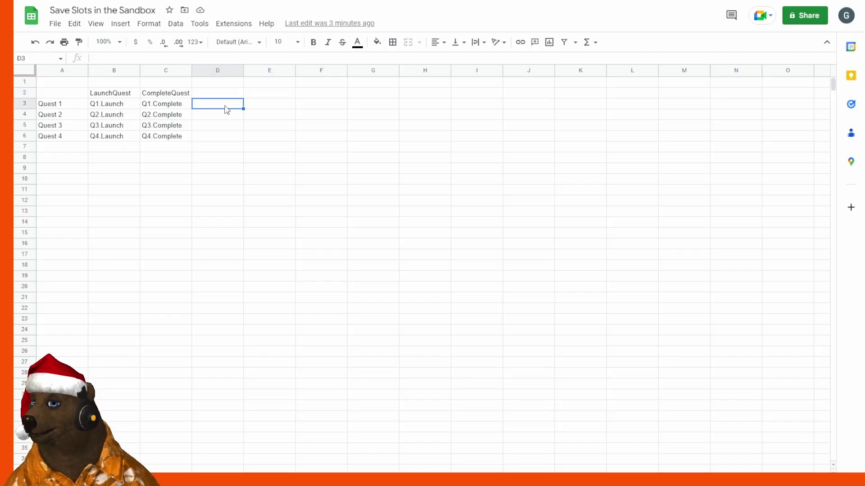
left_click(218, 94)
key("Tab")
type("Slot1")
key("Tab")
type("So")
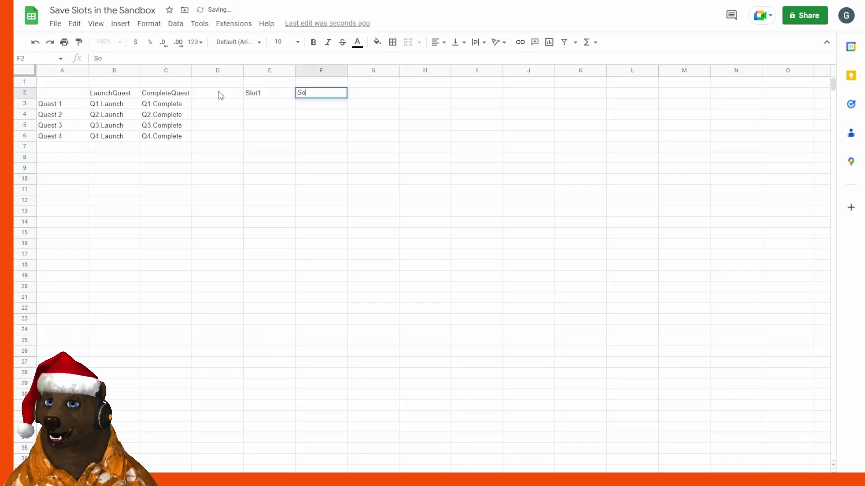
type("lt2")
key("Tab")
type("Slot")
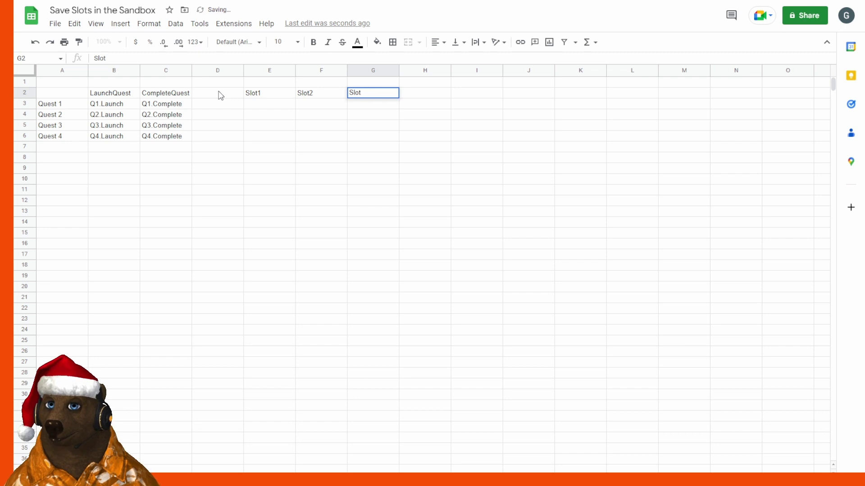
type("3")
key("Tab")
type("Slot")
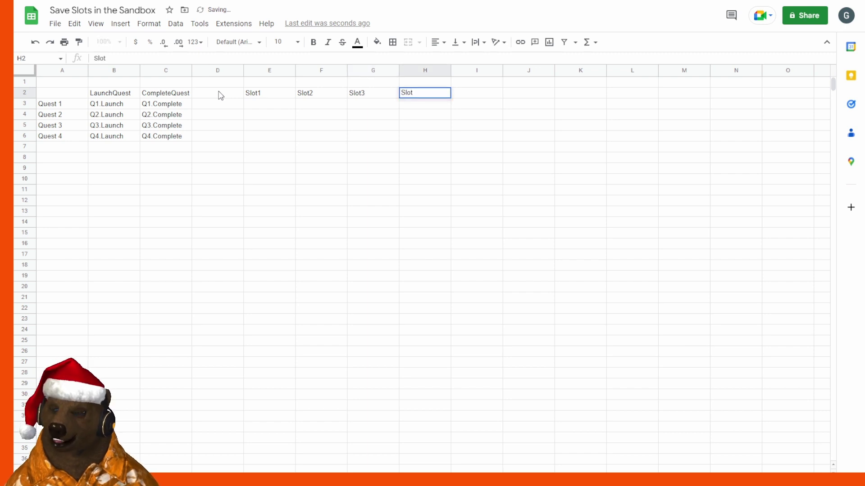
type("4")
key("Return")
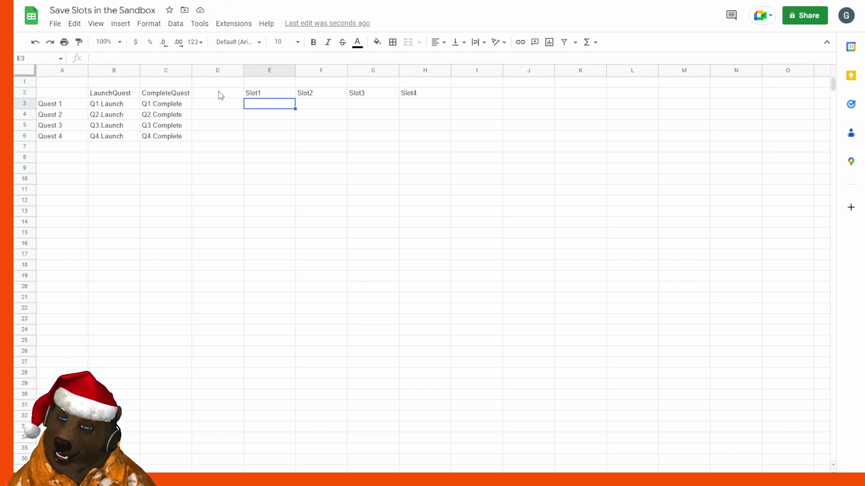
Fill the Quest 1 row with Watermelon in all four columns from Slot1 to Slot4
type("Watermelon")
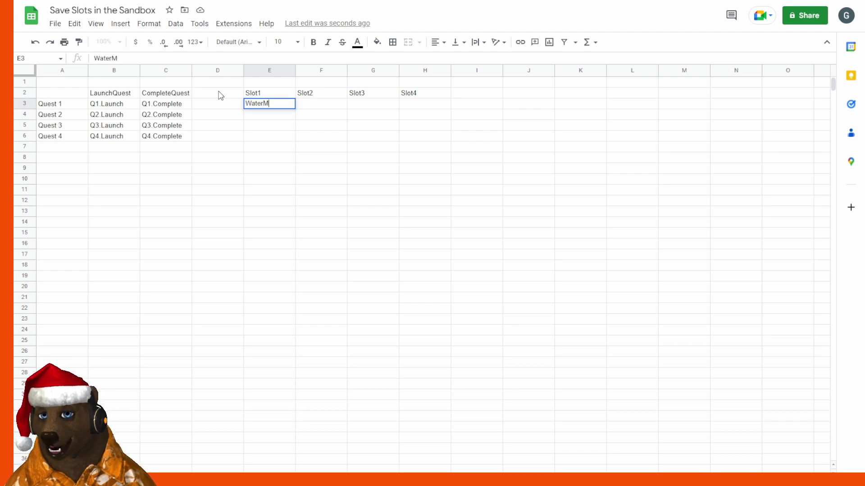
key("Tab")
type("Watermelon")
key("Tab")
type("Watermelon")
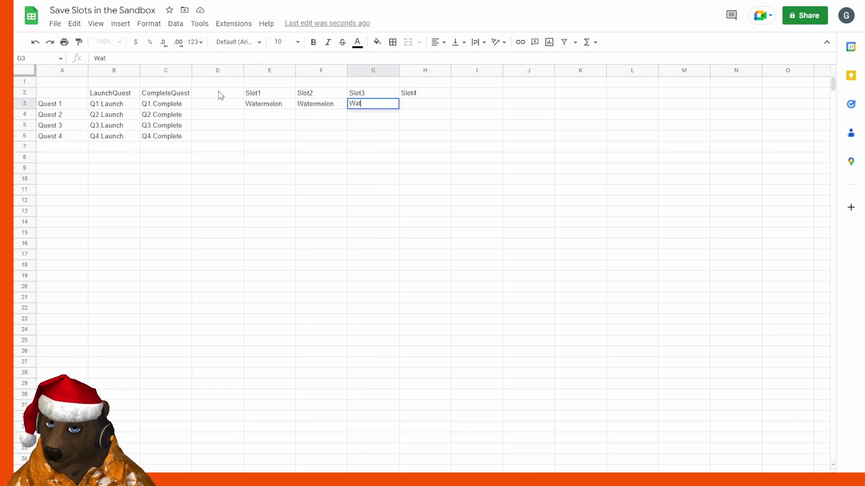
key("Tab")
type("Reset")
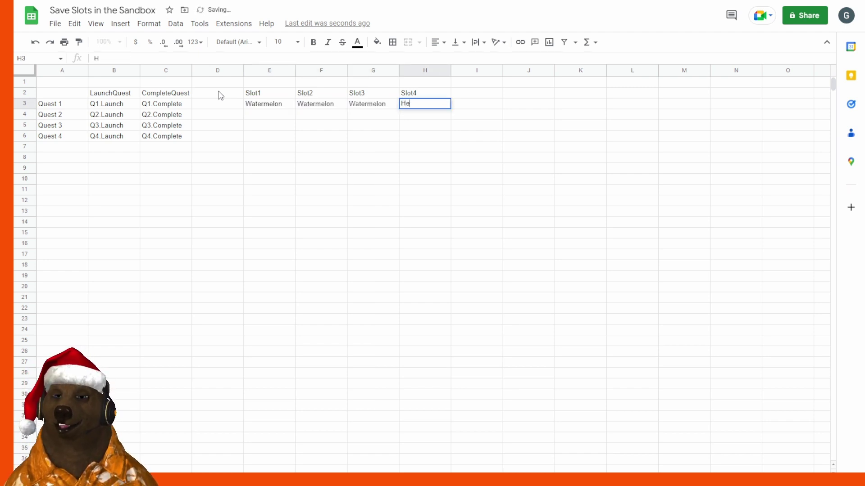
key("Return")
left_click(422, 104)
type("Watermelon")
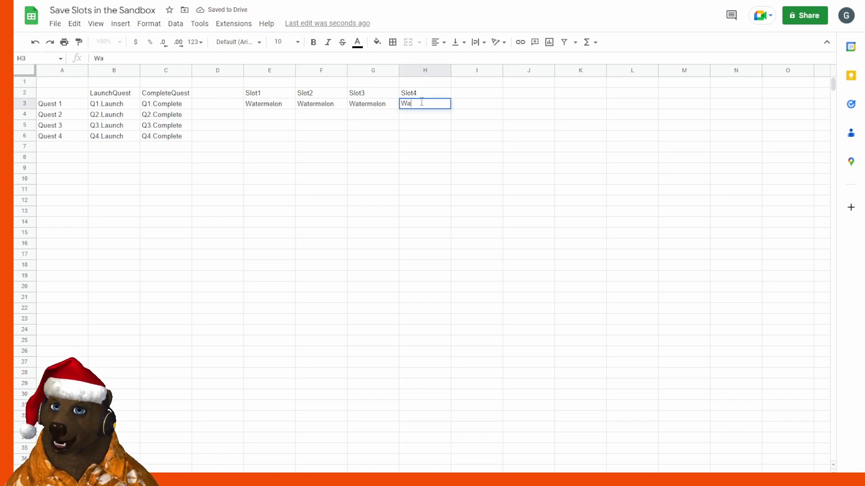
key("Tab")
key("Tab")
Label the slot group Launch in cell E1 and start a second group labelled Complete in cell J1
key("Up")
key("Left")
key("Left")
key("Left")
key("Left")
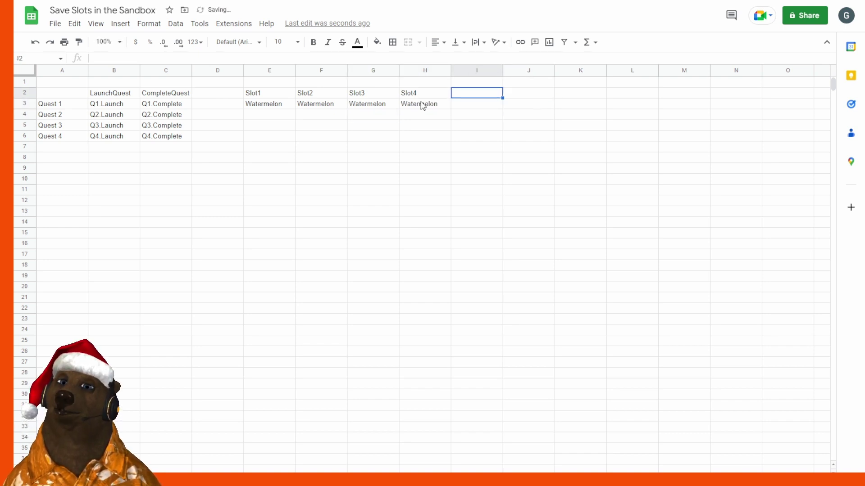
key("Up")
key("Left")
type("Launch")
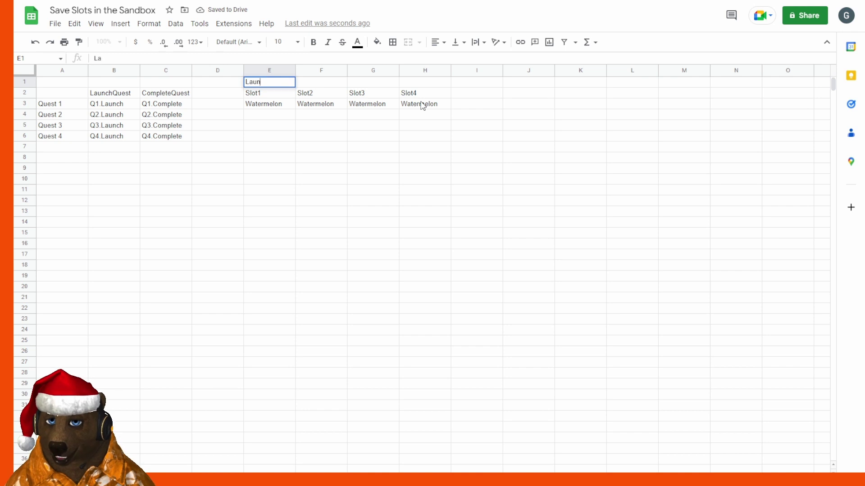
key("Tab")
key("Tab")
key("Tab")
key("Tab")
key("Tab")
type("Complete")
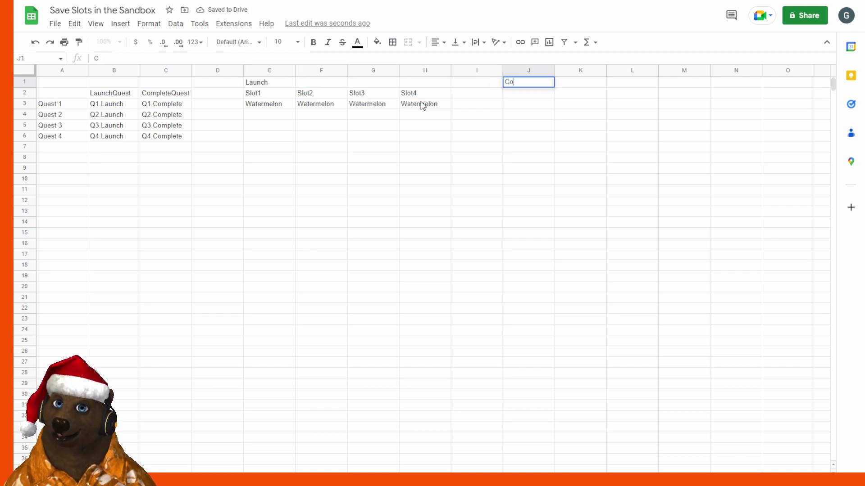
Enter the headers Slot 1, Slot 2, Slot3 and Slot 4 beneath the Complete label in cells J2 to M2
key("Return")
type("Slot 1")
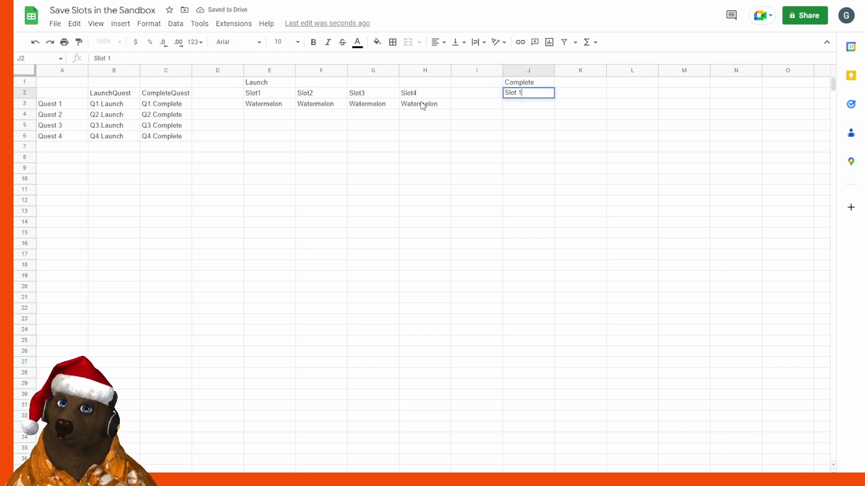
key("Tab")
type("Slo")
type("t 2")
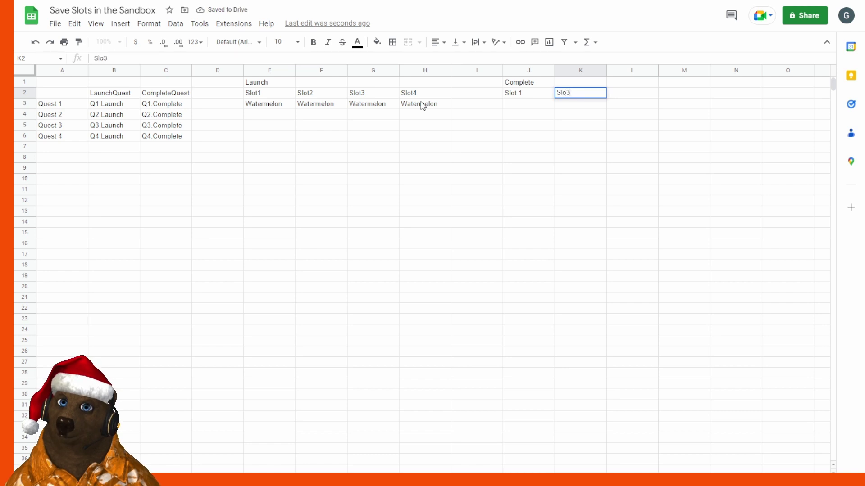
key("Tab")
type("lot")
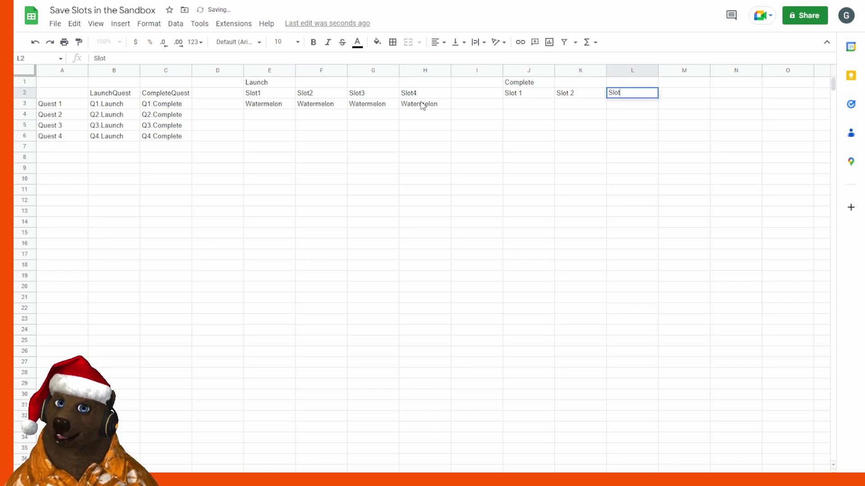
type("3")
key("Tab")
type("Slot")
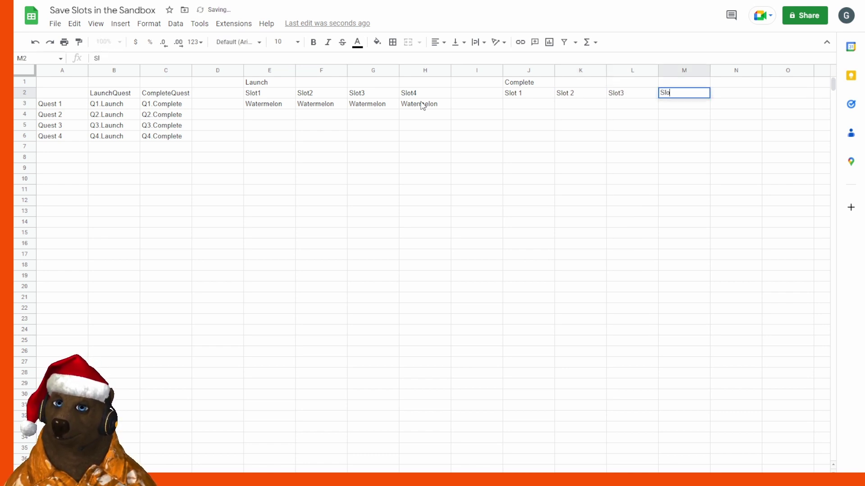
key("Return")
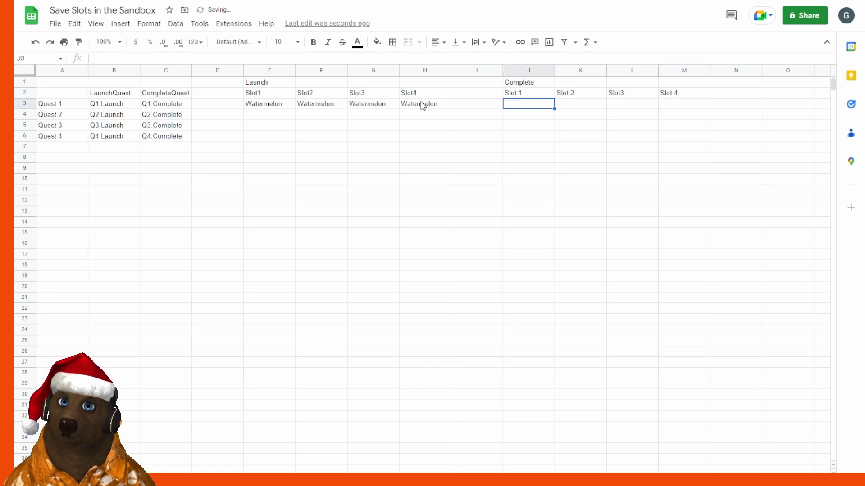
Fill Quest 1's Complete slots with Watermelon, Watermelon, Watermelon and Heart
type("Water")
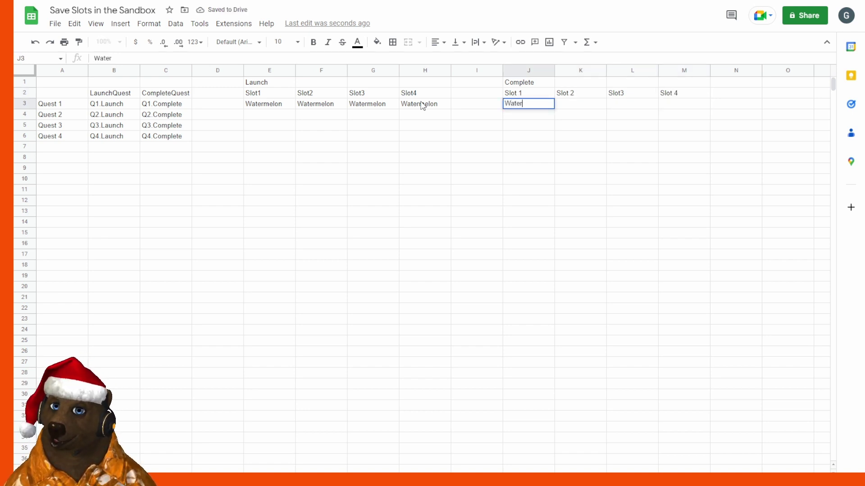
type("melon")
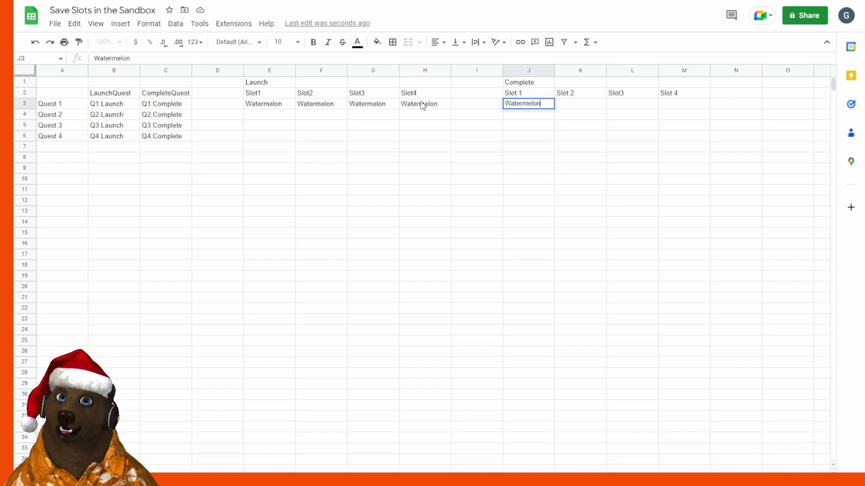
key("Tab")
type("Watermi")
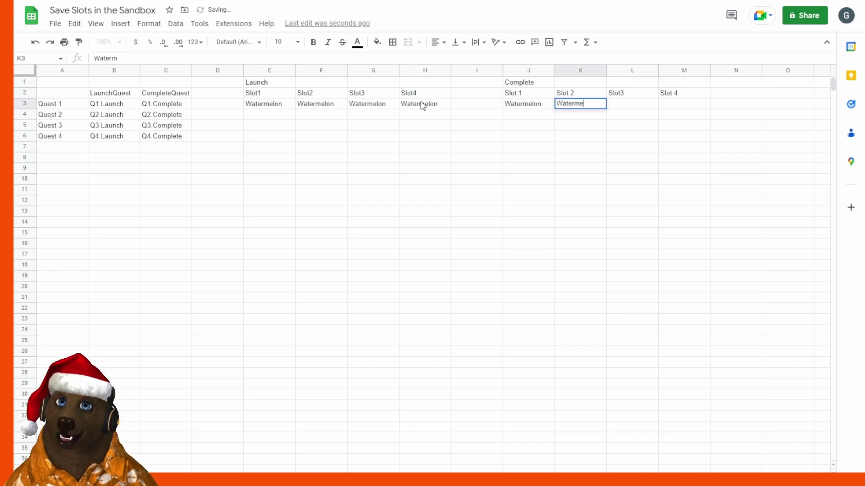
type("lon")
key("Tab")
type("Watermelon")
key("Tab")
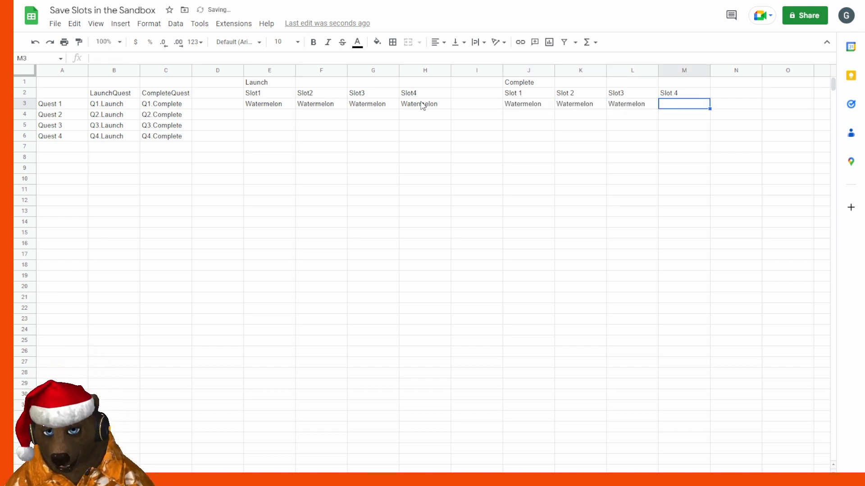
type("Heart")
key("Return")
Fill Quest 2's Launch slots, Slot1 to Slot4, with Heart in all four columns
left_click(274, 106)
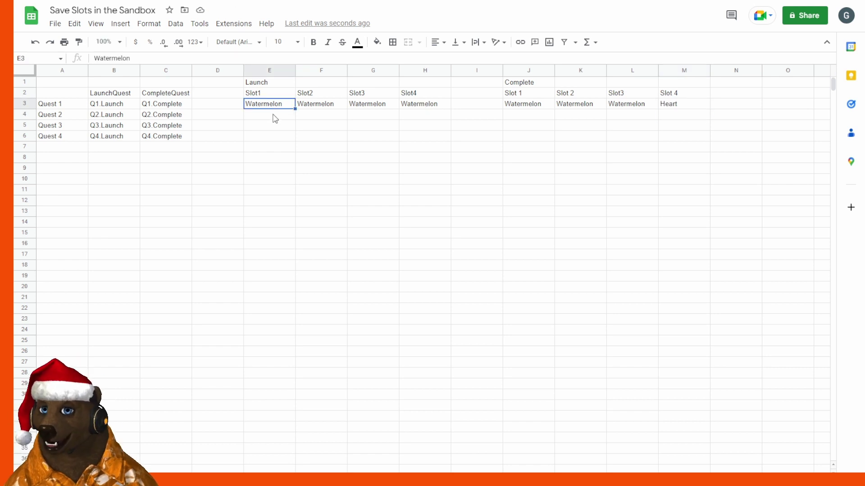
left_click(275, 117)
type("Heart")
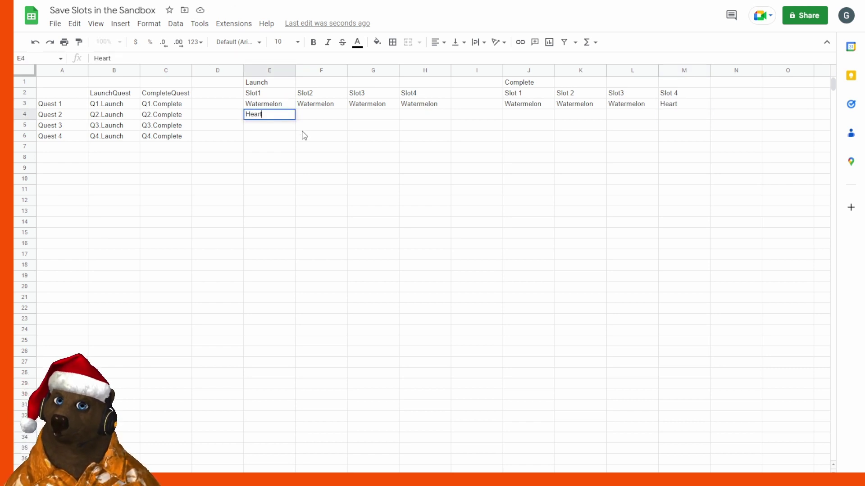
key("Tab")
type("Gea")
key("BackSpace")
key("BackSpace")
key("BackSpace")
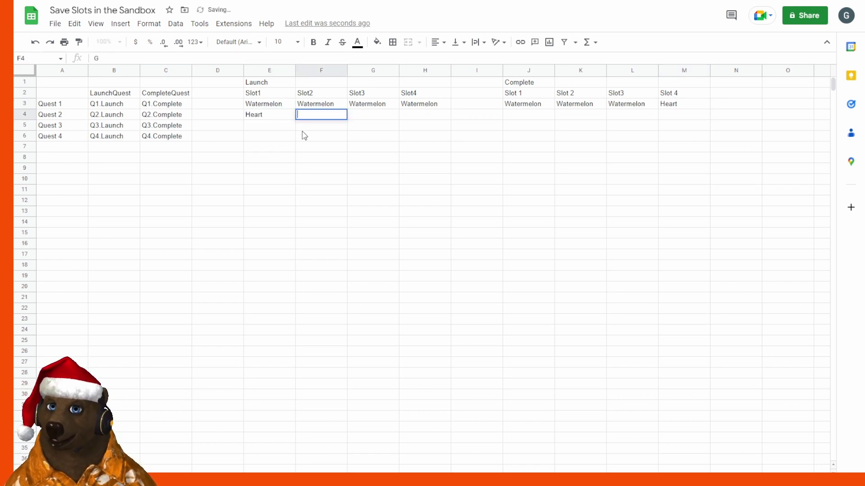
type("Heart")
key("Tab")
type("Heart")
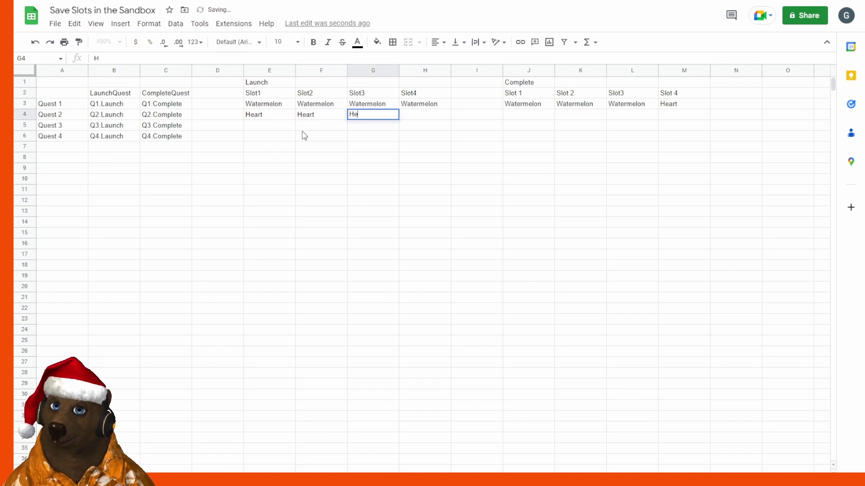
key("Tab")
type("Heart")
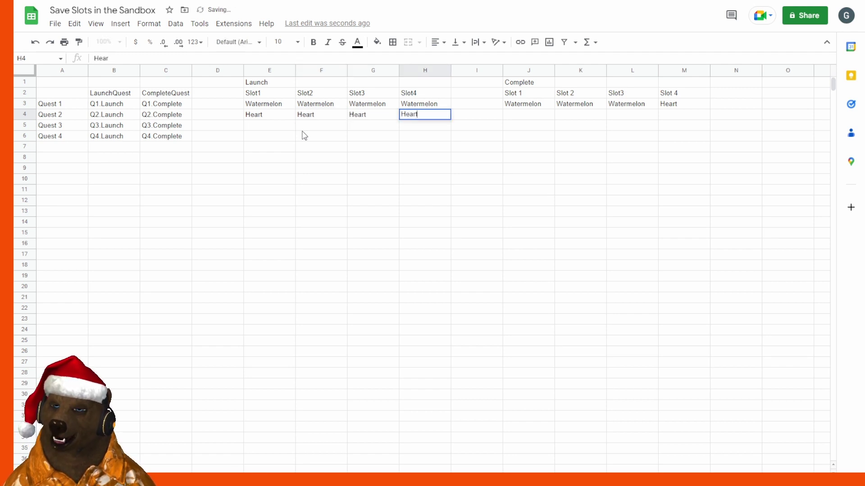
key("Tab")
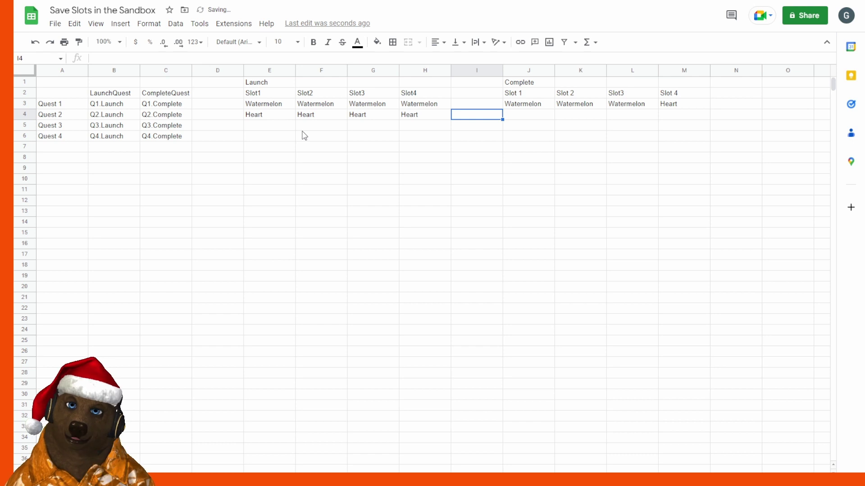
Fill Quest 2's Complete slots with Heart, Heart, Heart and Rainbow in cells J4 to M4
key("Tab")
type("Hear")
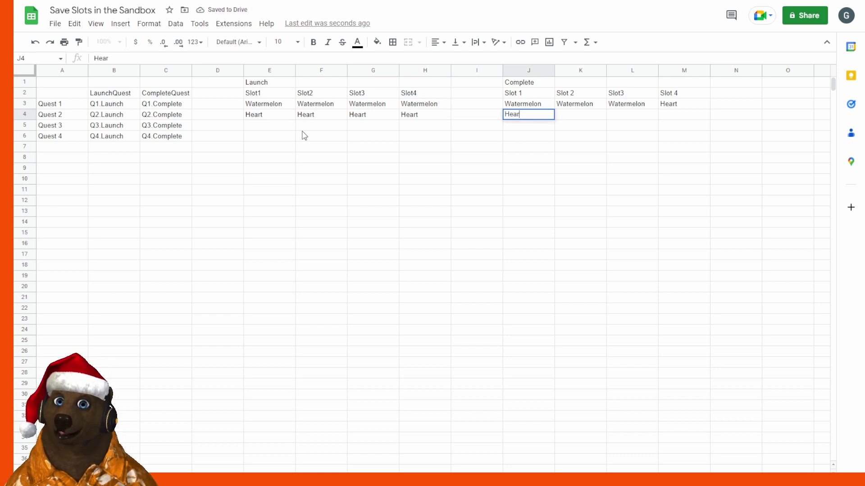
key("Tab")
type("Heart")
key("Tab")
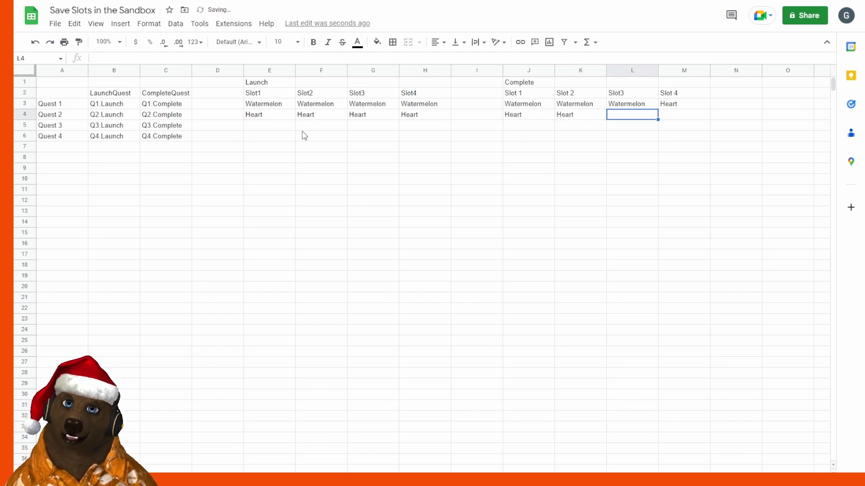
type("Heart")
key("Tab")
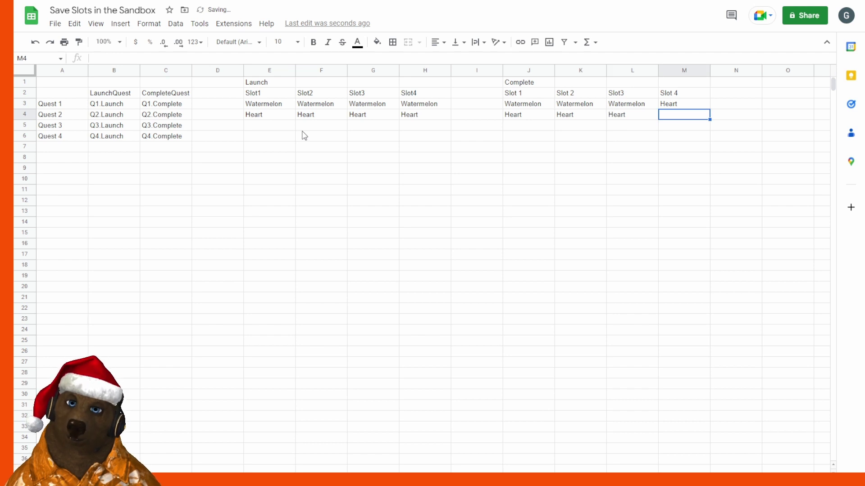
type("Rainbow")
left_click(269, 127)
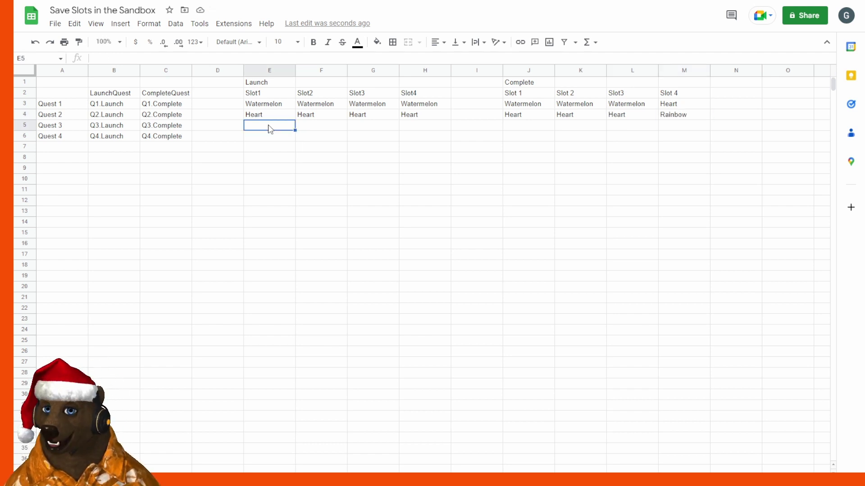
type("Rainbow")
key("Tab")
type("Ra")
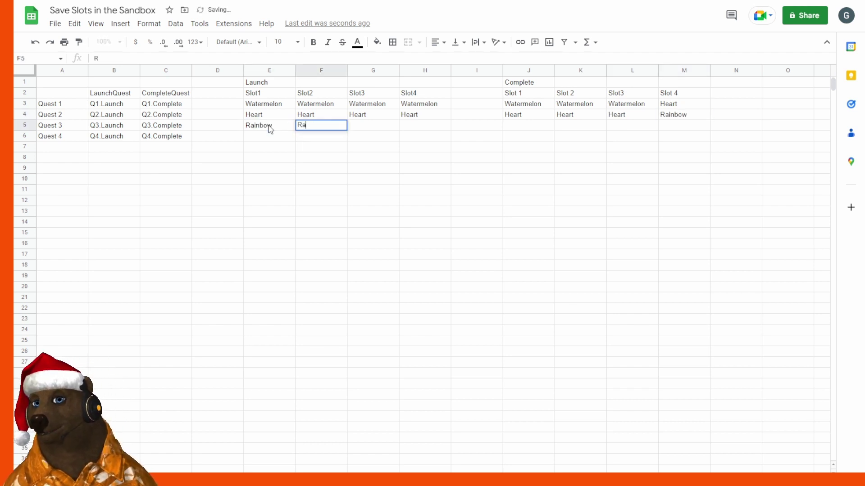
type("inbow")
key("Tab")
type("Rain")
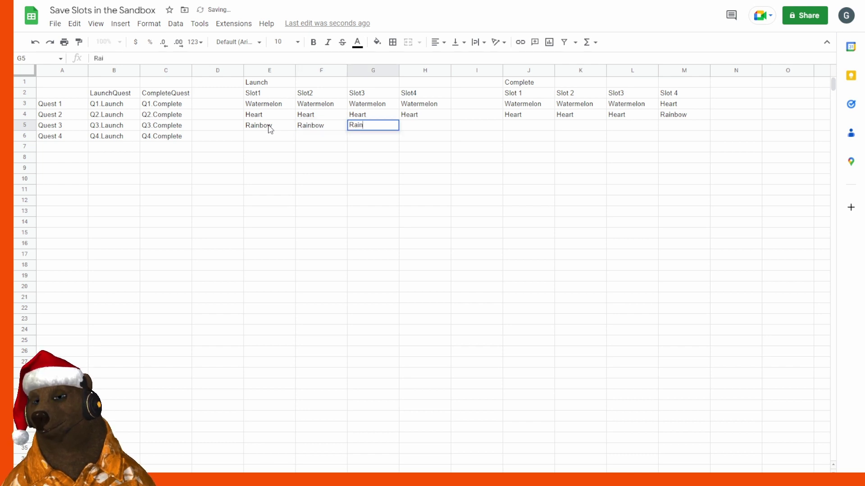
type("bow")
key("Tab")
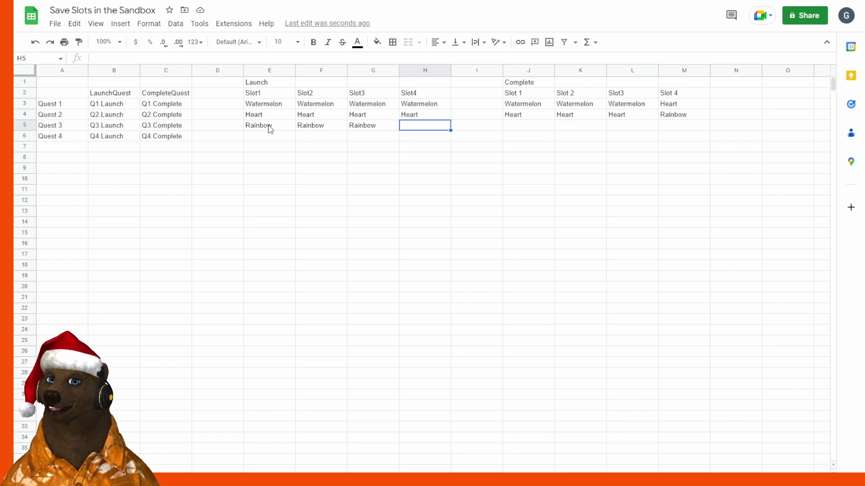
key("Left")
key("Delete")
key("Left")
key("Delete")
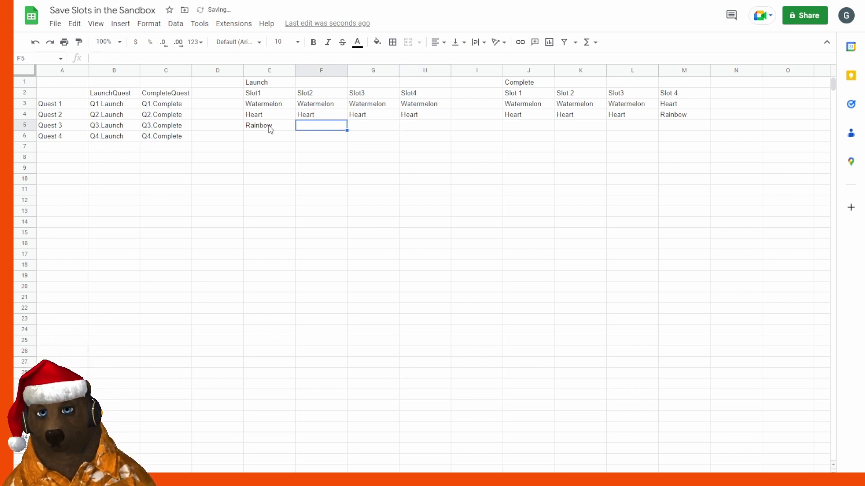
key("Left")
key("Delete")
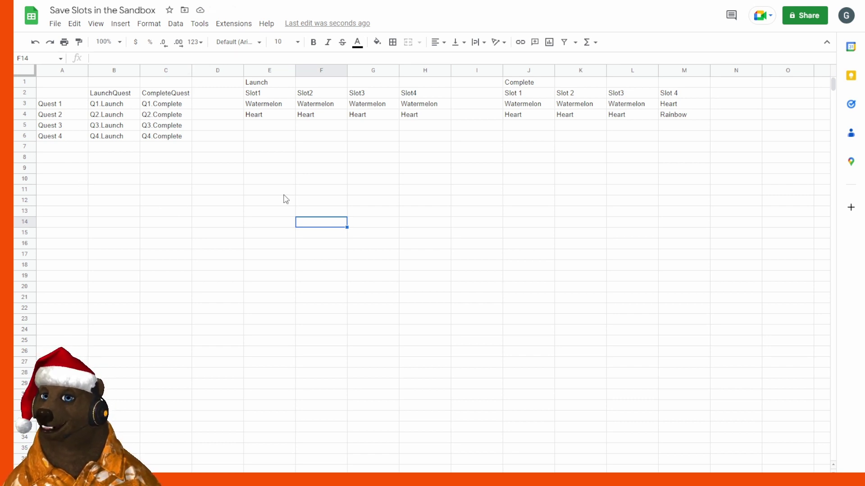
Bold the slot and message headers in row 2 and the quest names in column A
left_click(24, 92)
key("ctrl+b")
left_click(63, 70)
key("ctrl+b")
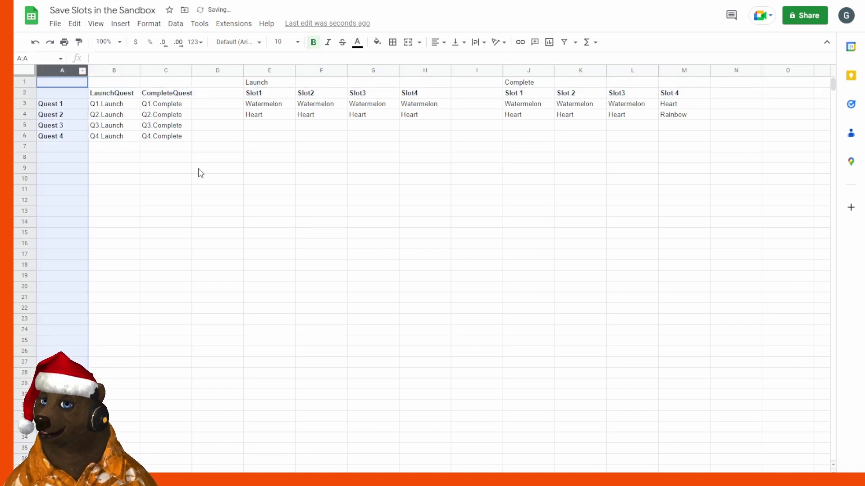
left_click(198, 170)
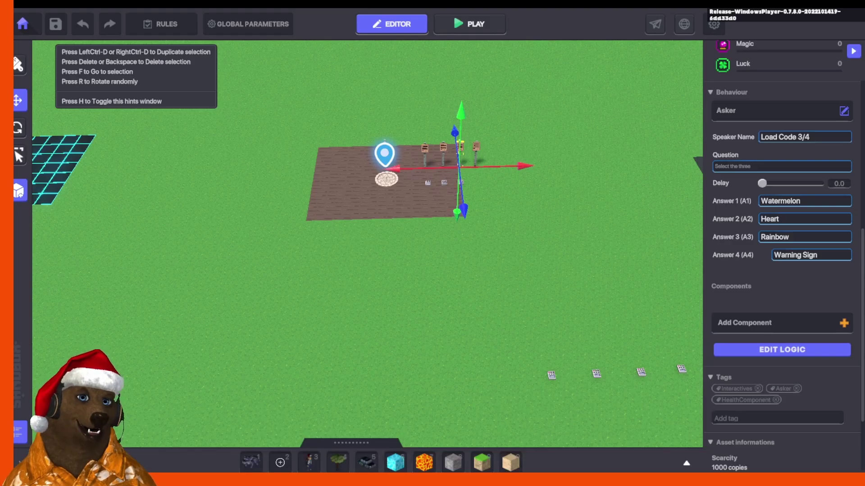
Switch to The Sandbox Game Maker and place a NumPad Switch on open grass away from the existing switches
left_click(532, 255)
scroll(533, 255, "up", 3)
middle_click_drag(585, 257, 538, 234)
scroll(473, 194, "down", 1)
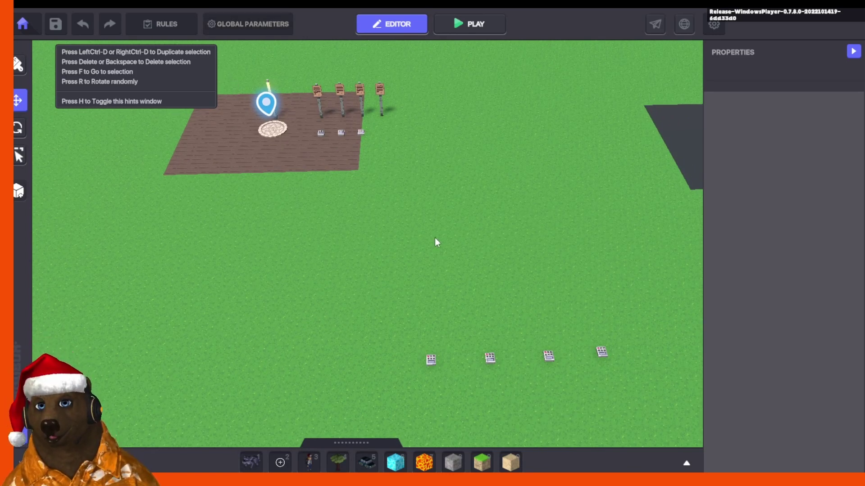
scroll(435, 242, "down", 3)
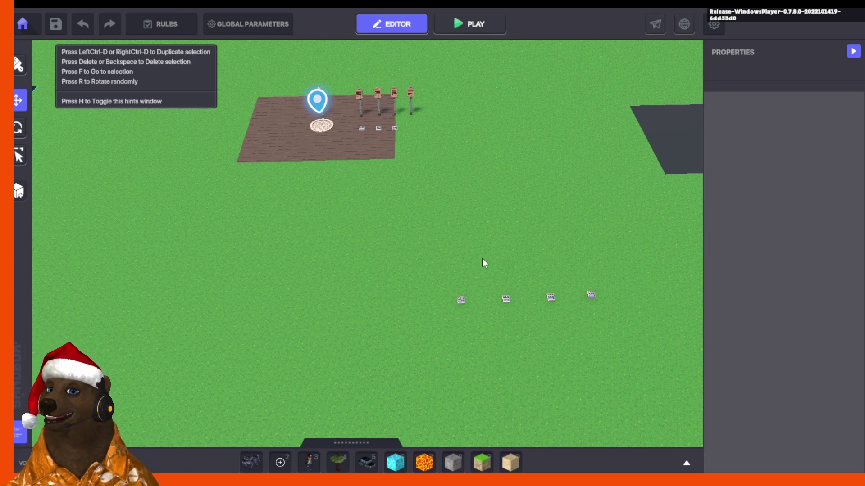
scroll(482, 260, "down", 3)
right_click_drag(514, 245, 496, 230)
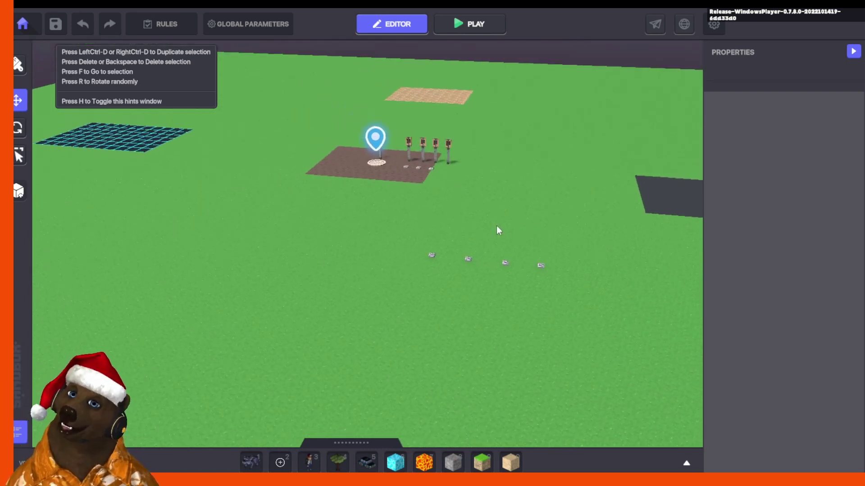
scroll(511, 218, "up", 1)
middle_click_drag(511, 218, 480, 246)
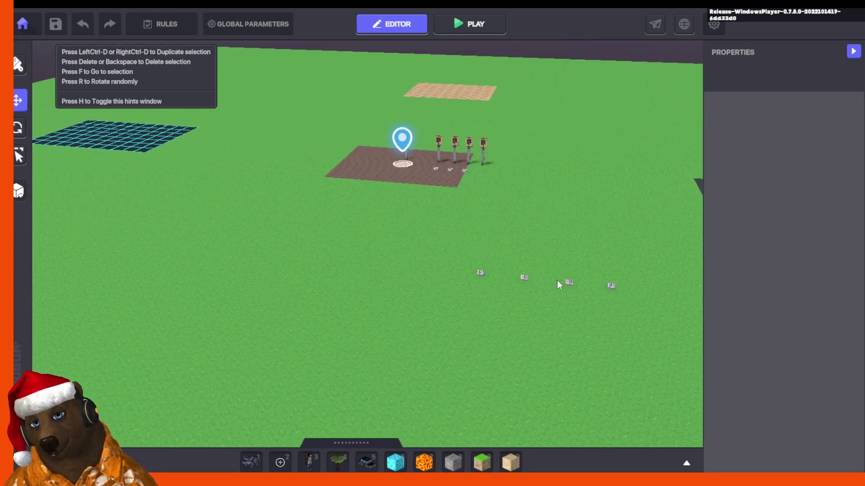
mouse_move(557, 284)
right_mouse_down()
mouse_move(424, 241)
mouse_move(446, 245)
mouse_move(433, 299)
mouse_move(587, 264)
right_mouse_up()
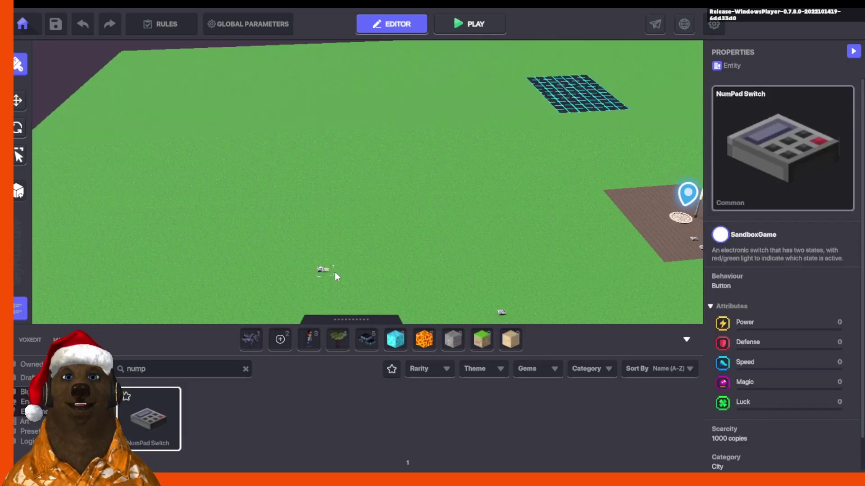
scroll(338, 274, "up", 3)
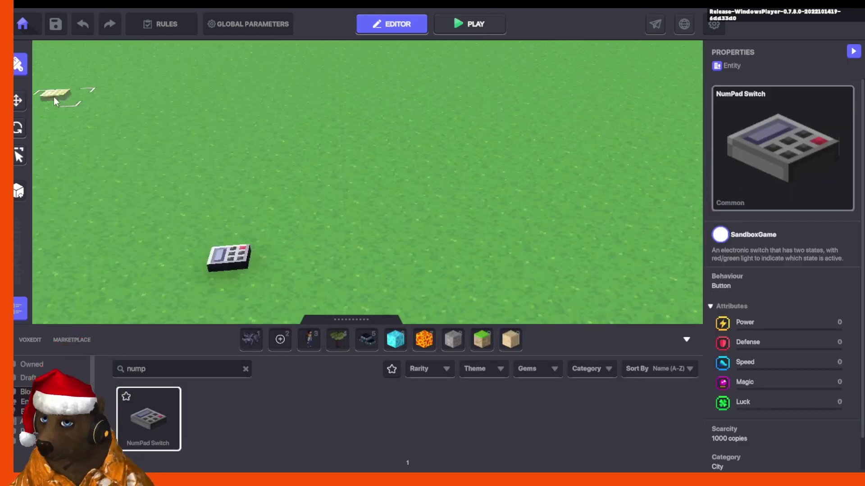
Rename the new NumPad Switch as Watermelon and change its behaviour from Button to None
left_click(18, 100)
left_click(227, 256)
left_click(787, 113)
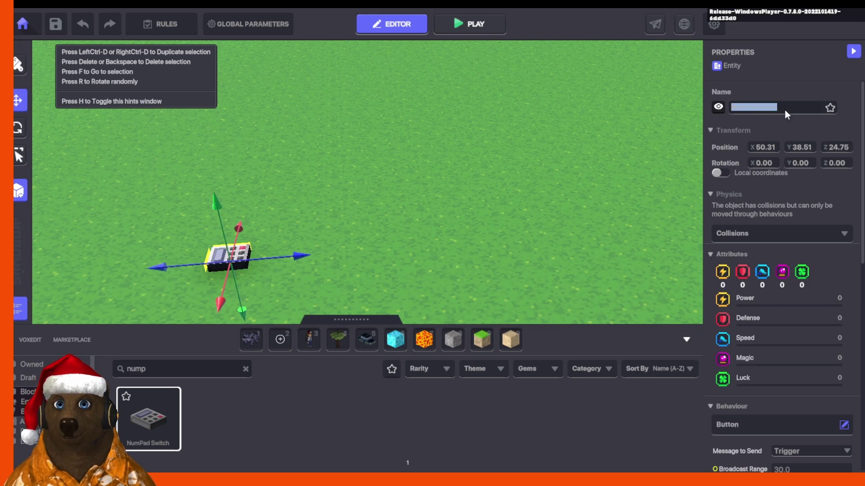
type("Watermelon")
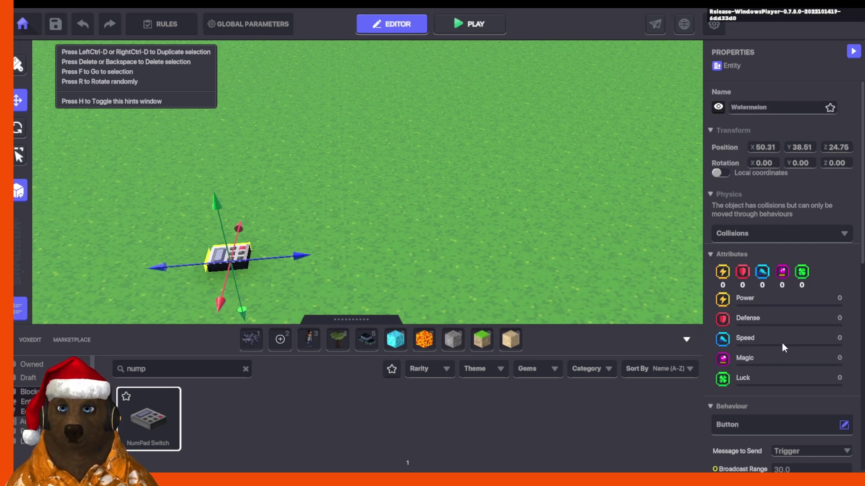
scroll(782, 397, "down", 1)
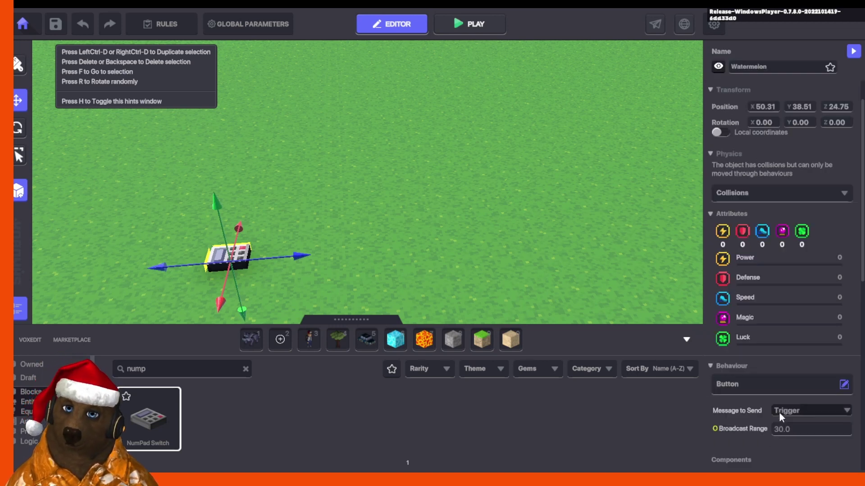
left_click(804, 388)
scroll(360, 196, "up", 2)
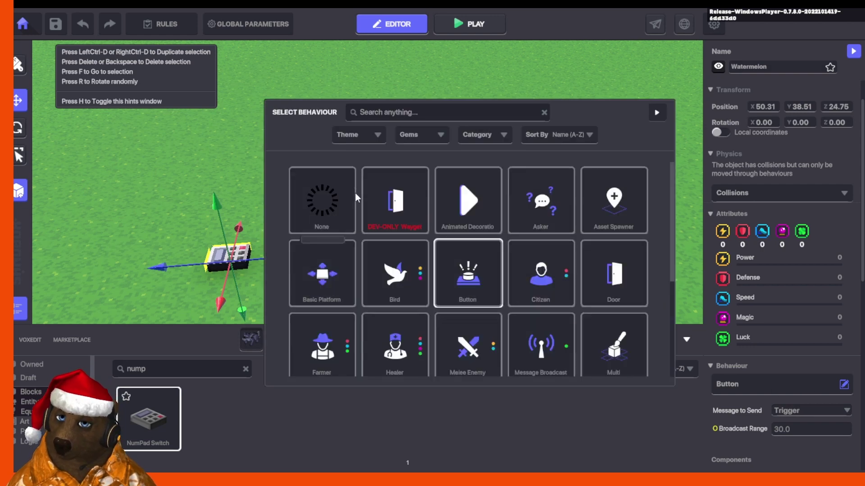
left_click(339, 198)
Set the Watermelon switch's Indicator display name to Watermelon and turn off its quest cursors
scroll(824, 413, "down", 4)
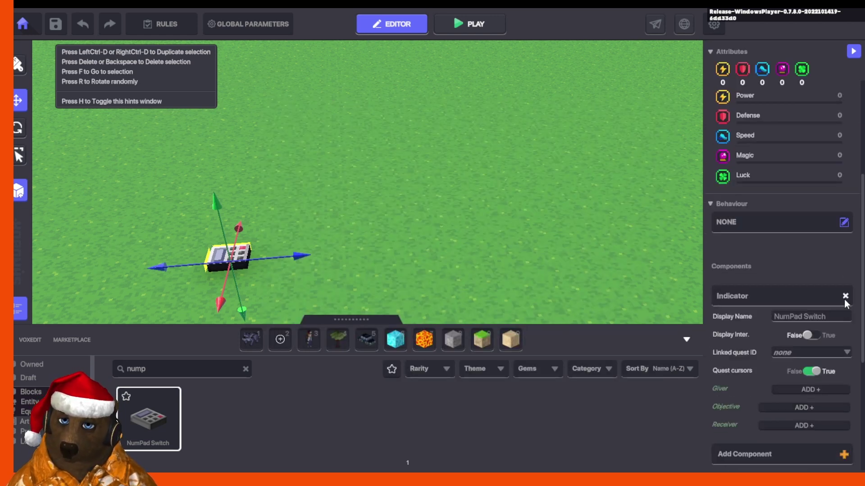
scroll(840, 305, "up", 1)
left_click(822, 319)
type("W")
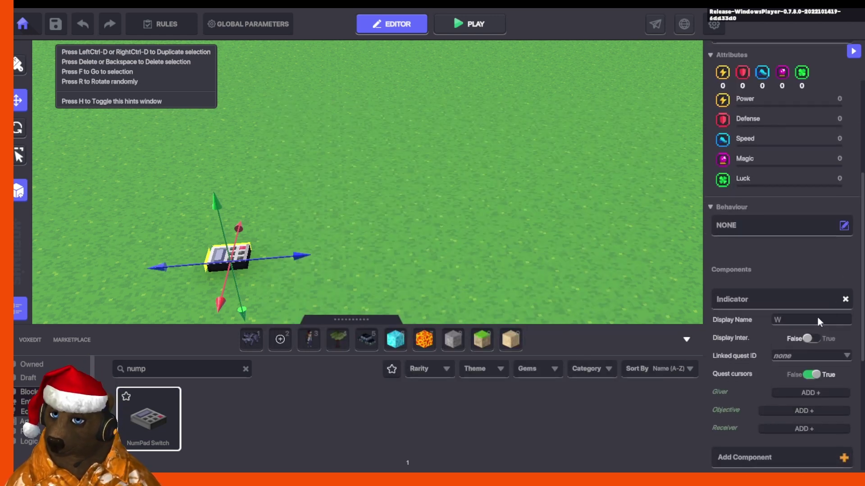
type("atermelon")
scroll(788, 392, "down", 2)
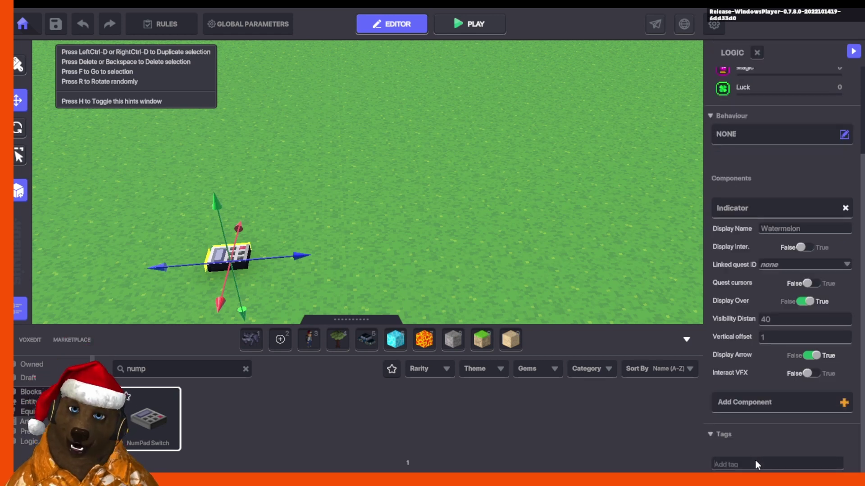
Add the tag Watermelon to the Watermelon switch
left_click(757, 465)
type("Watermelon")
key("Return")
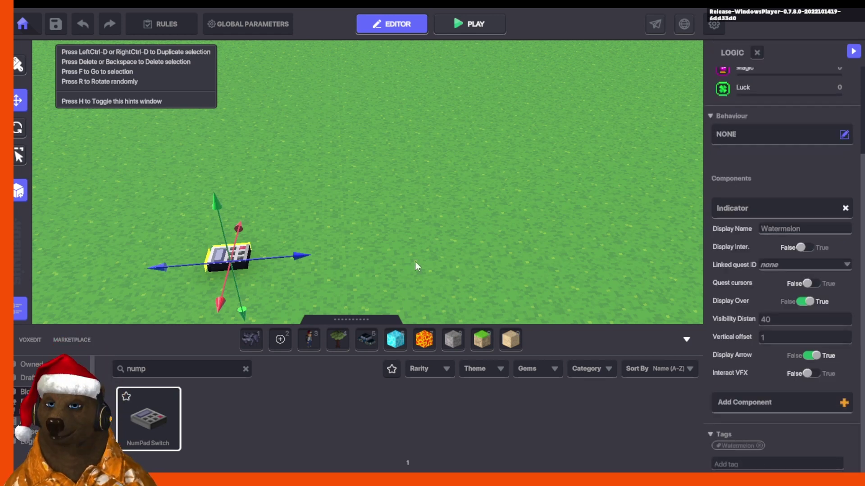
Duplicate the Watermelon switch and set the copy's name and Indicator display name to Heart
left_click(415, 263)
right_click_drag(483, 226, 308, 247)
scroll(395, 201, "down", 3)
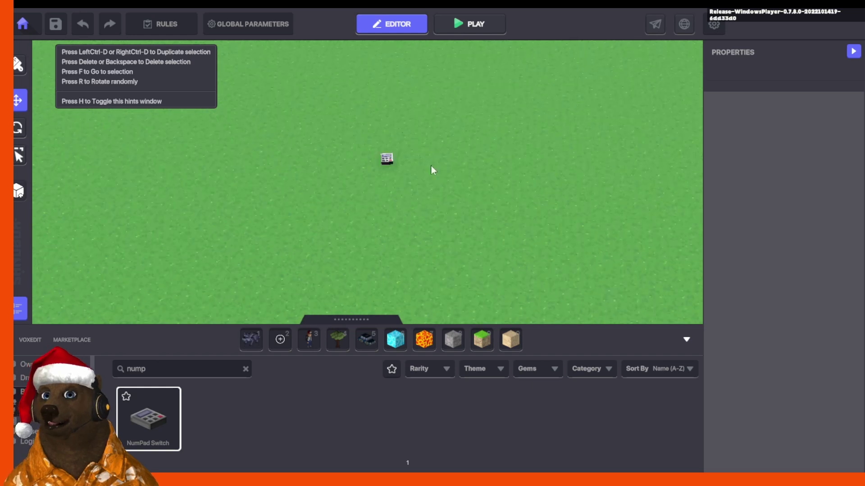
middle_click_drag(430, 166, 428, 186)
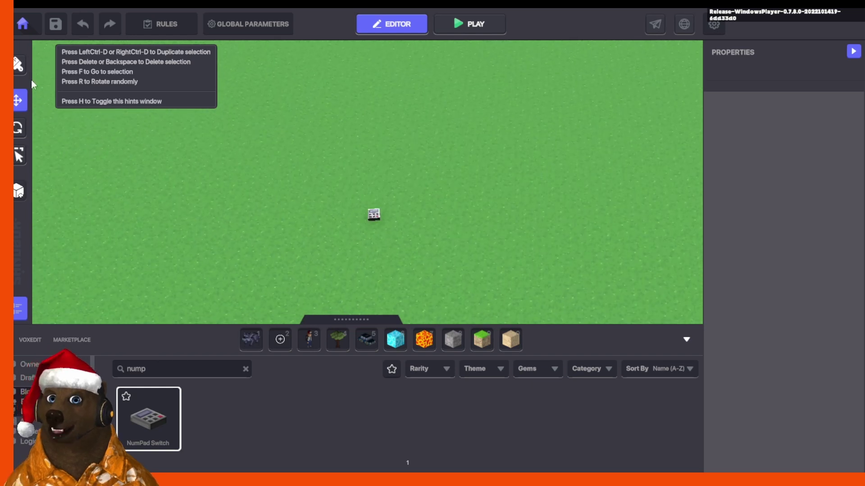
left_click(373, 223)
key("ctrl+d")
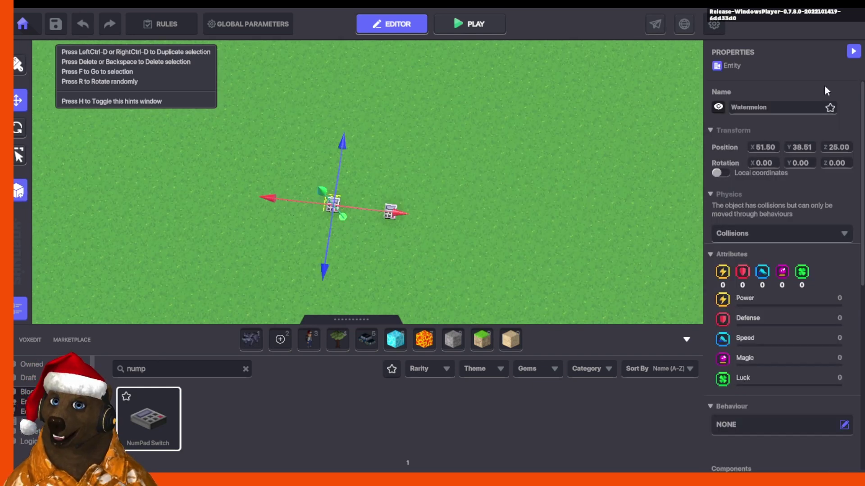
double_click(792, 111)
type("Heart")
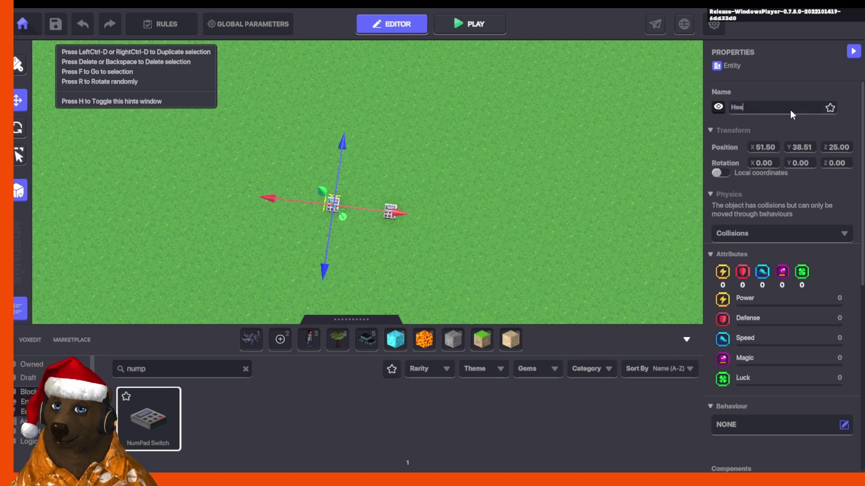
scroll(792, 355, "down", 5)
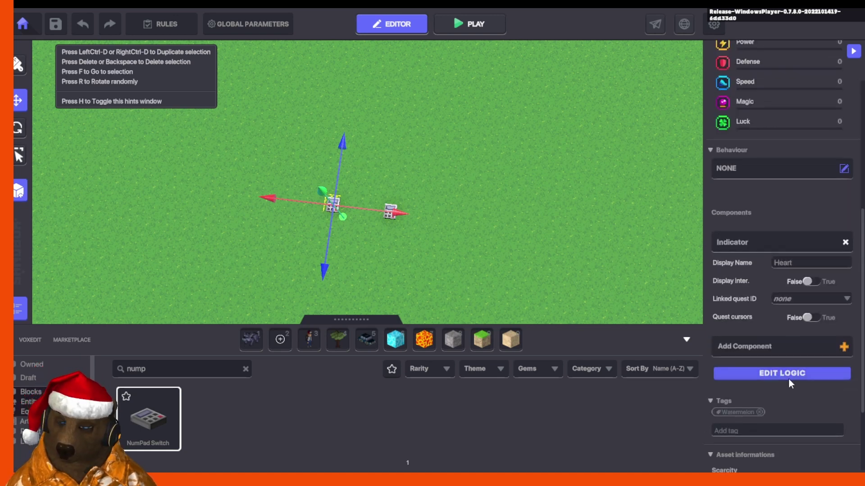
Replace the Heart switch's Watermelon tag with Heart and open the switch's logic for editing
left_click(759, 413)
left_click(755, 432)
type("Heart")
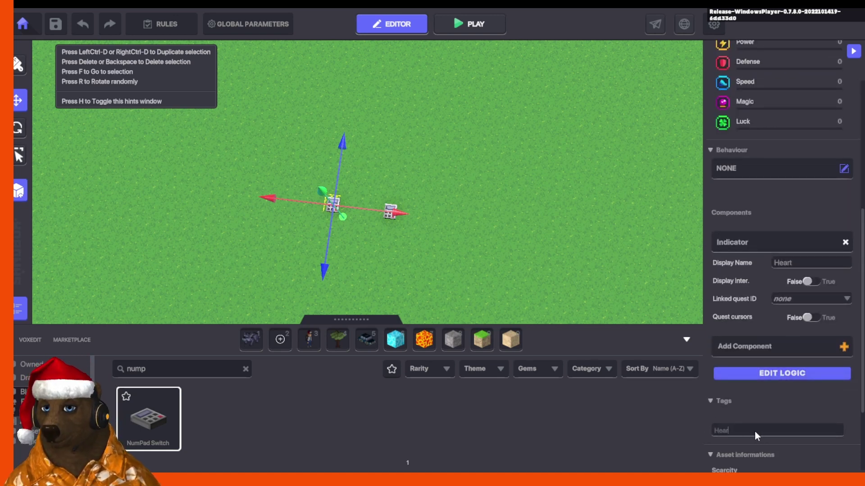
key("Return")
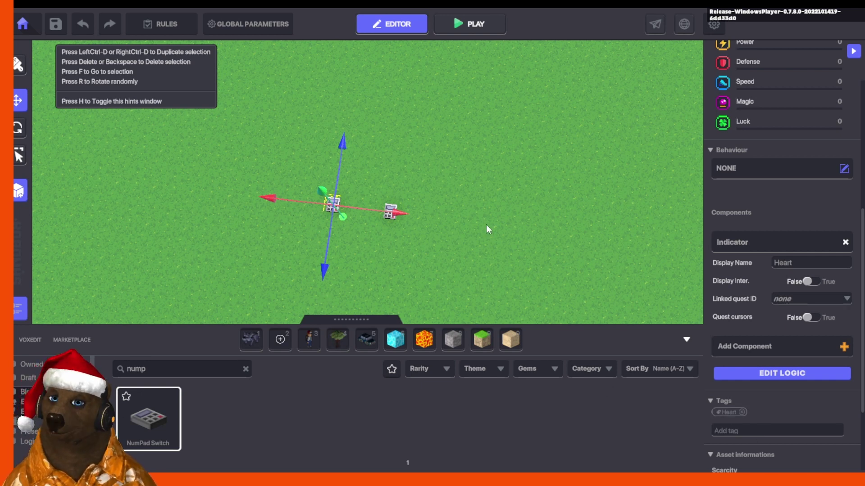
left_click(792, 374)
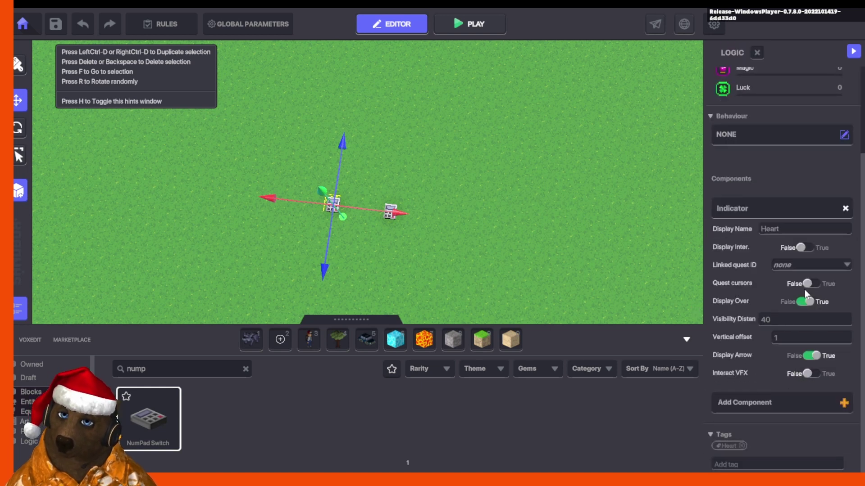
scroll(806, 294, "up", 3)
scroll(797, 293, "down", 3)
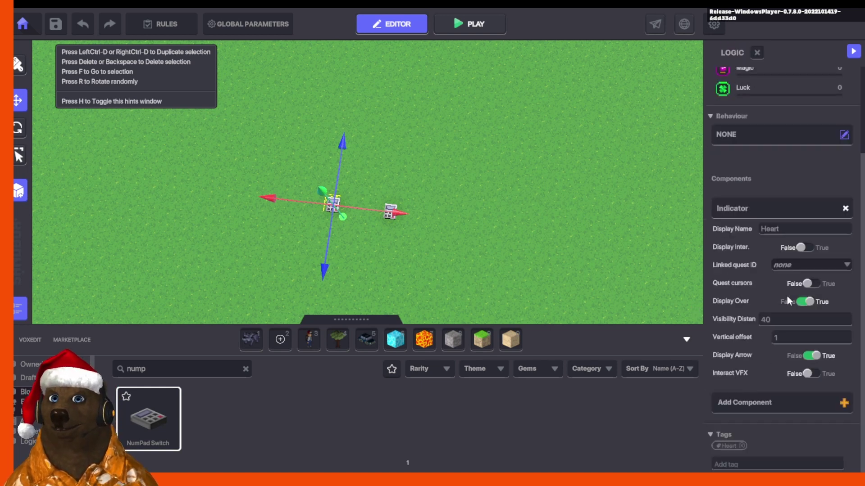
Duplicate the Heart switch and line up the original at X 48.50 and the copy at X 47.00 beside the Watermelon switch
left_click(498, 223)
left_click(331, 207)
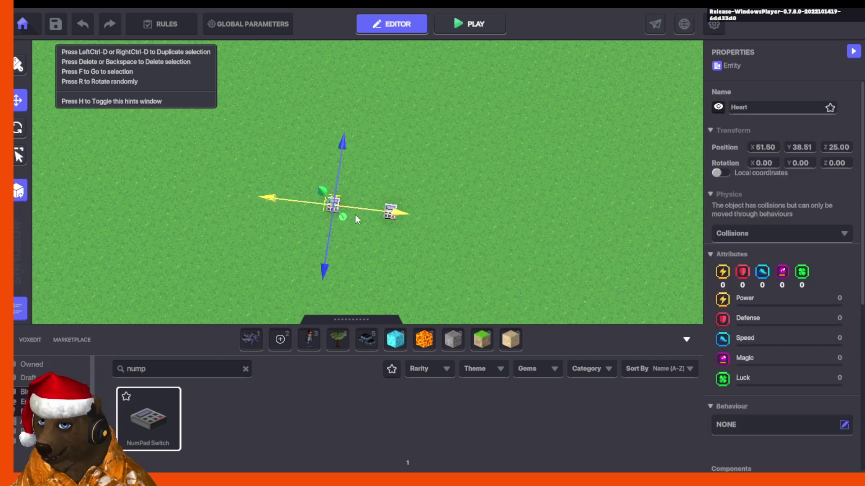
key("ctrl+d")
left_click(436, 234)
left_click(332, 204)
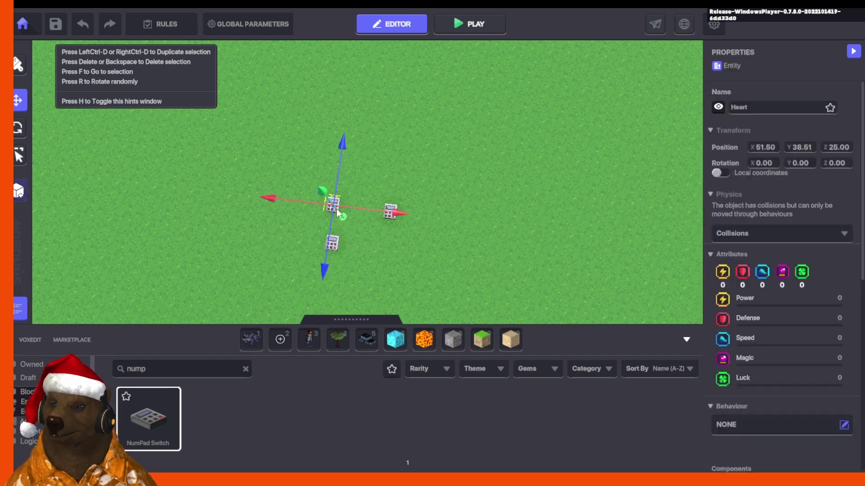
left_click_drag(396, 211, 503, 220)
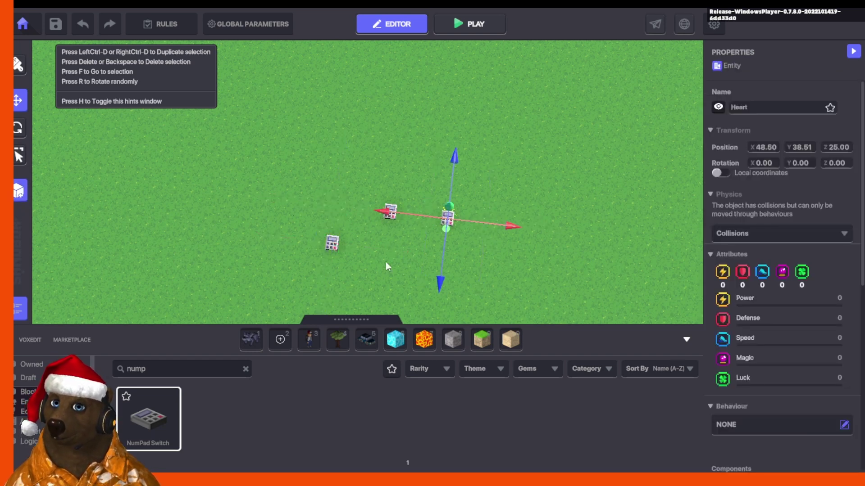
left_click(332, 242)
left_click_drag(330, 283, 555, 237)
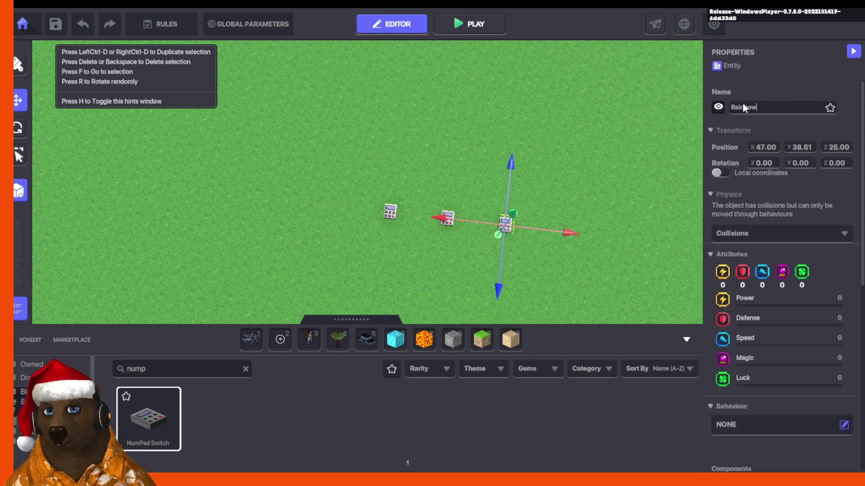
Set the new copy's name and Indicator display name to Rainbow
scroll(782, 323, "down", 5)
left_click(781, 319)
type("Rainbow")
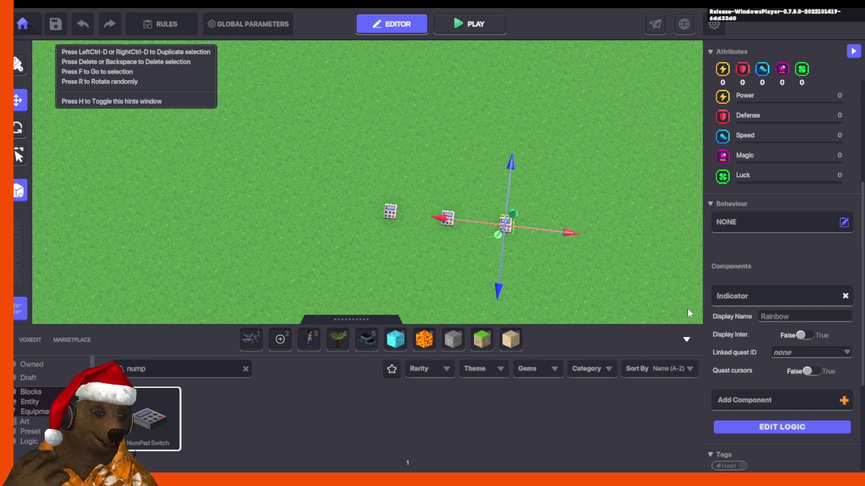
Replace the Heart tag on the Rainbow switch with the tag Rainbow
scroll(749, 359, "down", 3)
scroll(749, 359, "down", 1)
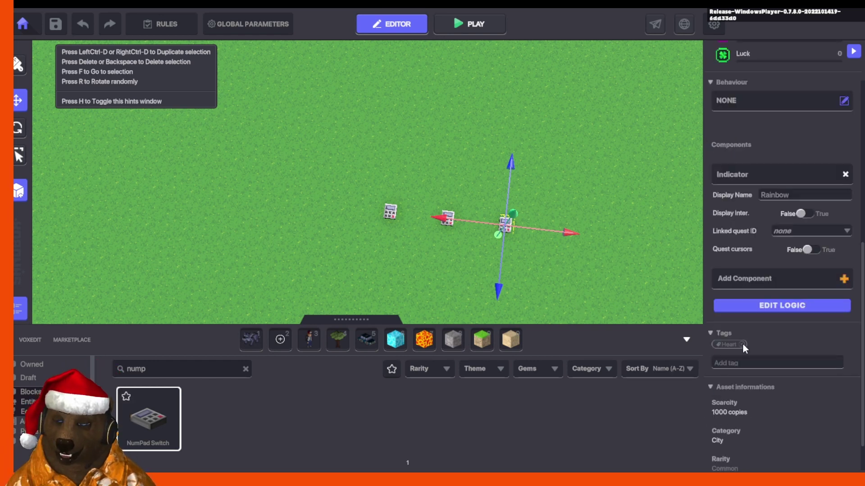
left_click(742, 345)
left_click(745, 368)
type("Rainbow")
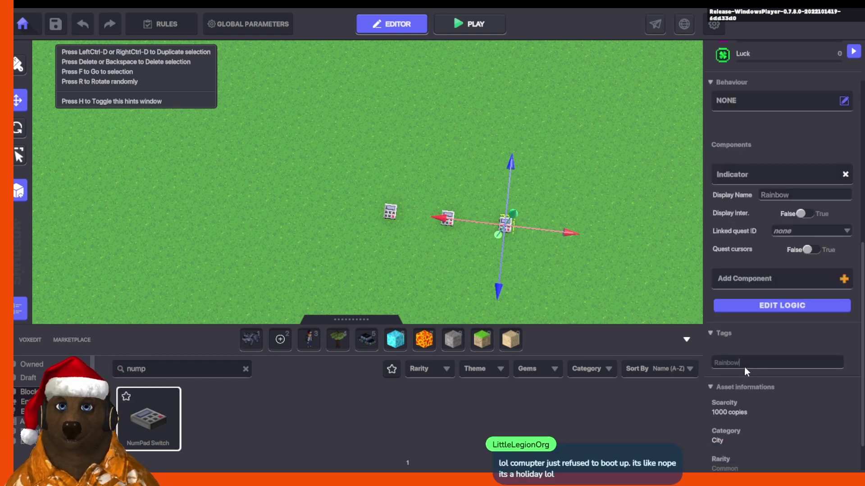
key("Return")
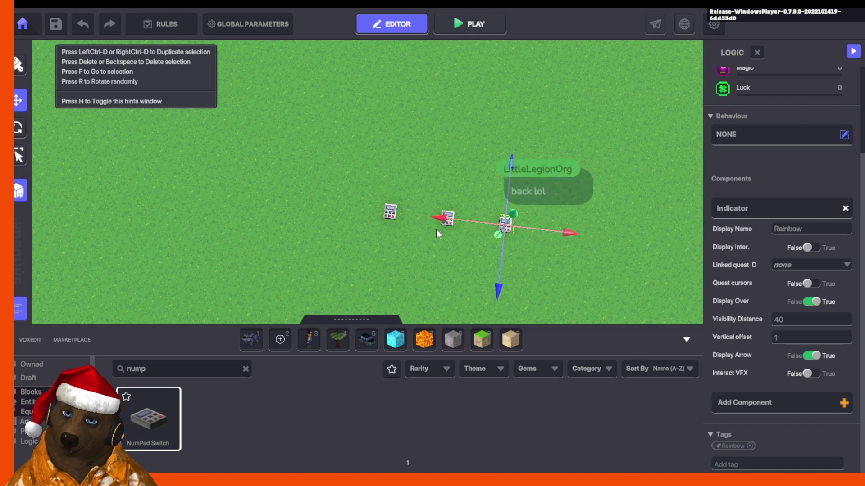
Select the Watermelon switch and review its Indicator settings and tags
left_click(374, 241)
left_click(390, 212)
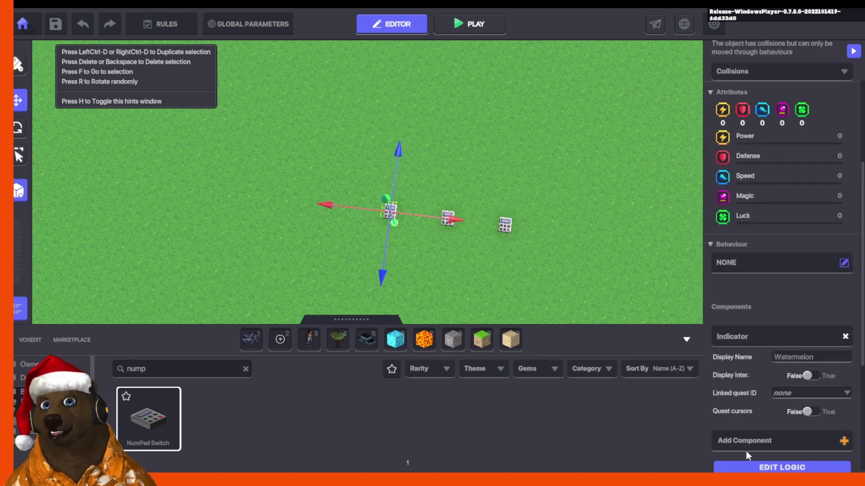
scroll(746, 446, "down", 3)
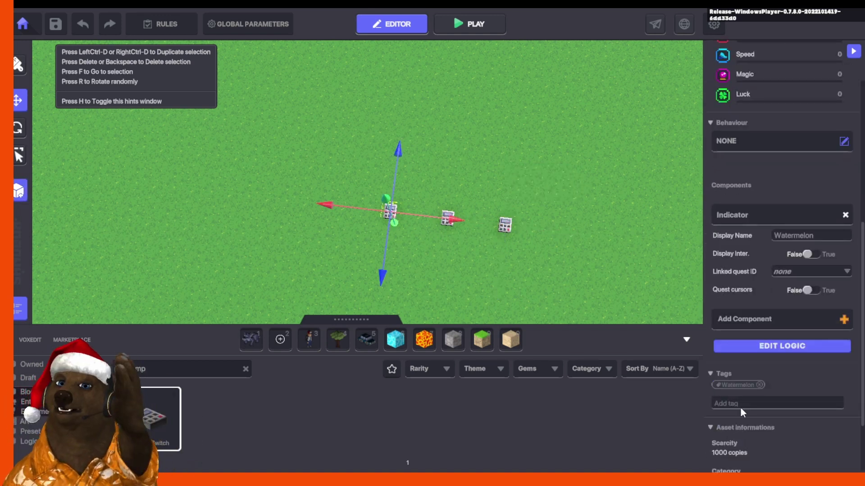